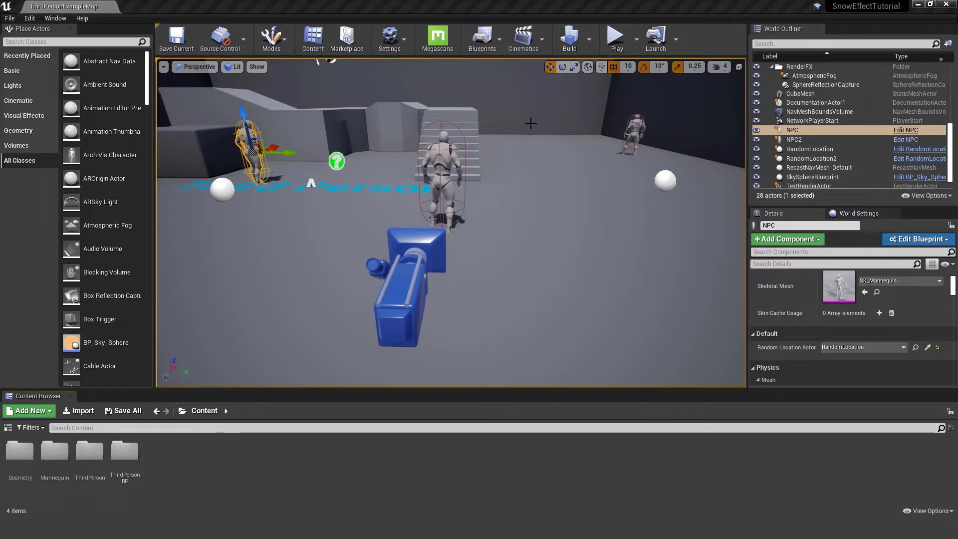
Step: Play-test the third-person level by walking the character around, and end the session
{"action": "left_click", "coordinate": [616, 37]}
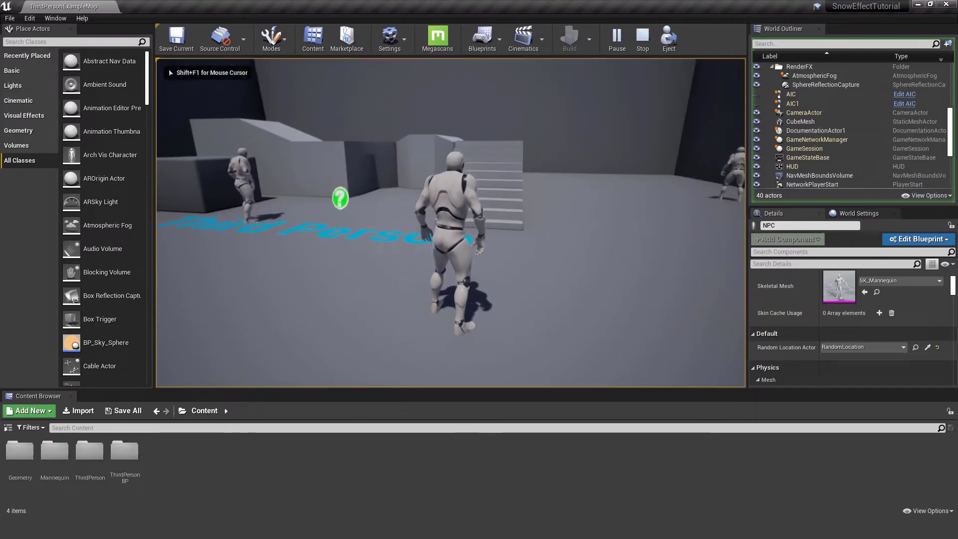
{"action": "key", "text": "s"}
{"action": "key", "text": "d"}
{"action": "key", "text": "a"}
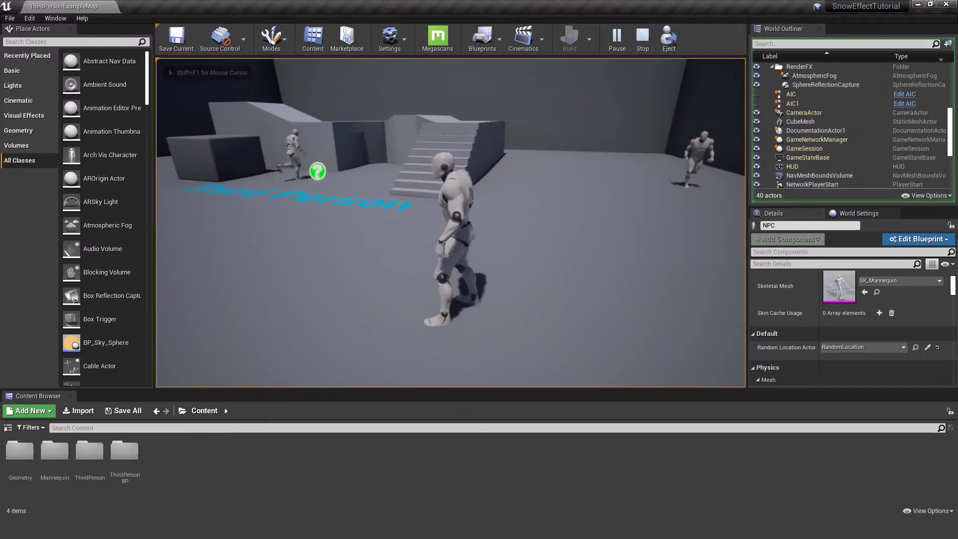
{"action": "key", "text": "a"}
{"action": "key", "text": "w"}
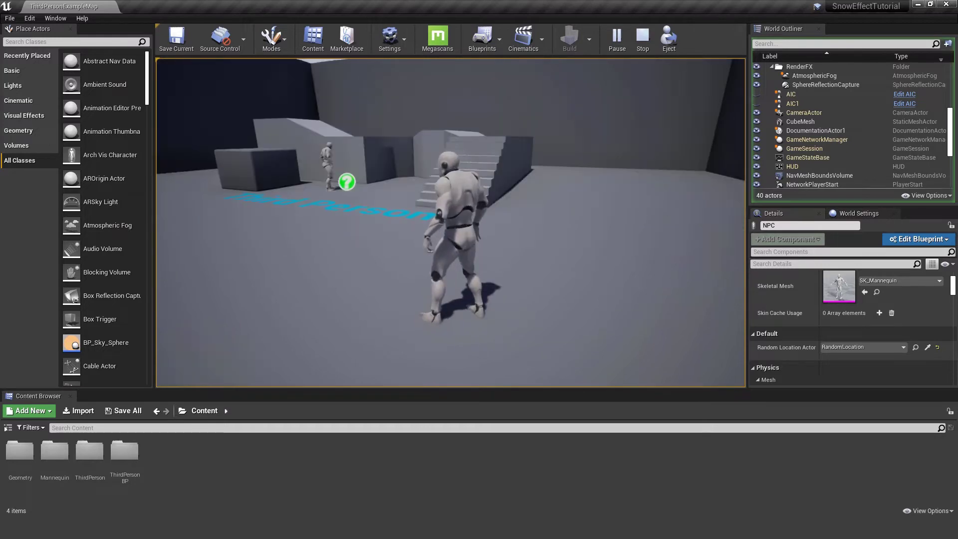
{"action": "key", "text": "Escape"}
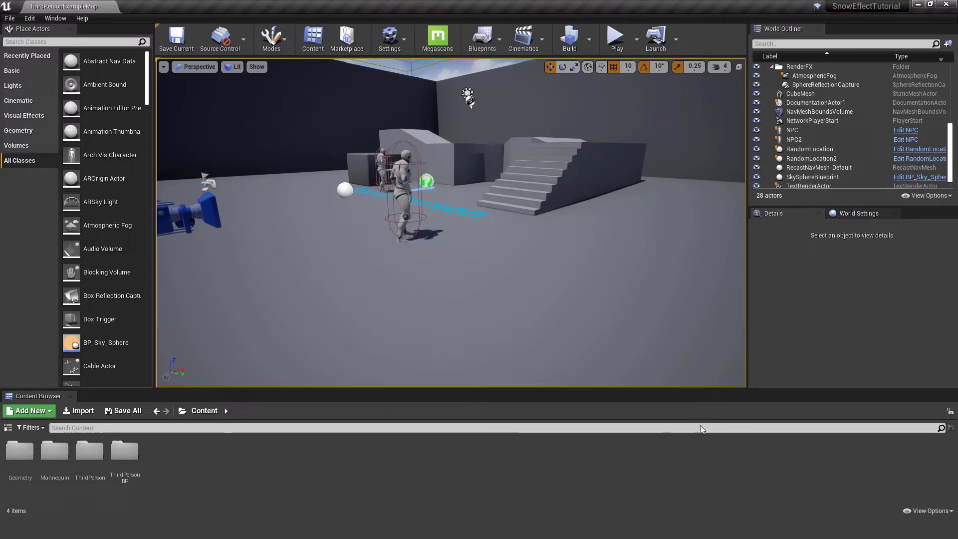
Step: Switch to the Snow_Fx project and open the Map folder inside its Snow_FX content folder
{"action": "left_click", "coordinate": [697, 529]}
{"action": "left_click", "coordinate": [743, 484]}
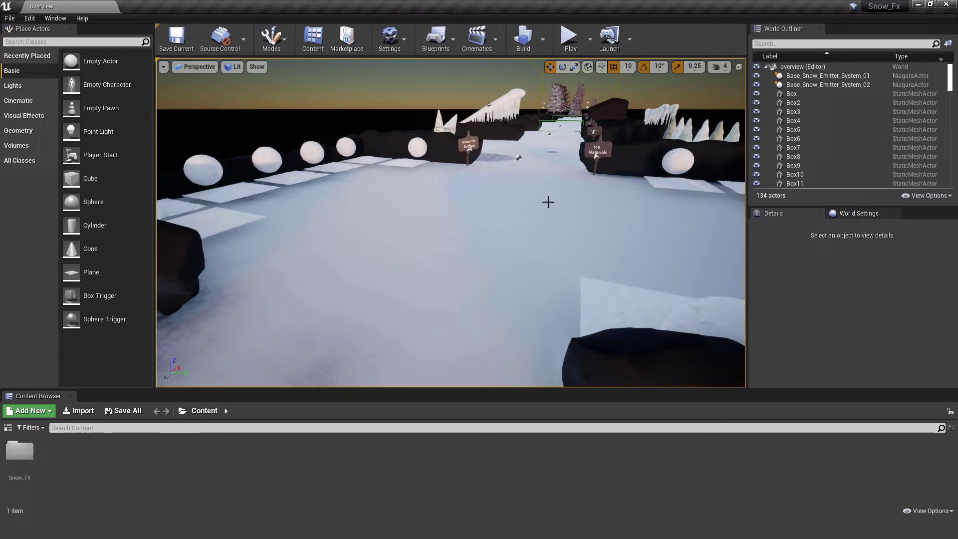
{"action": "key", "text": "s"}
{"action": "right_click_drag", "start_coordinate": [557, 225], "coordinate": [578, 205]}
{"action": "key", "text": "w"}
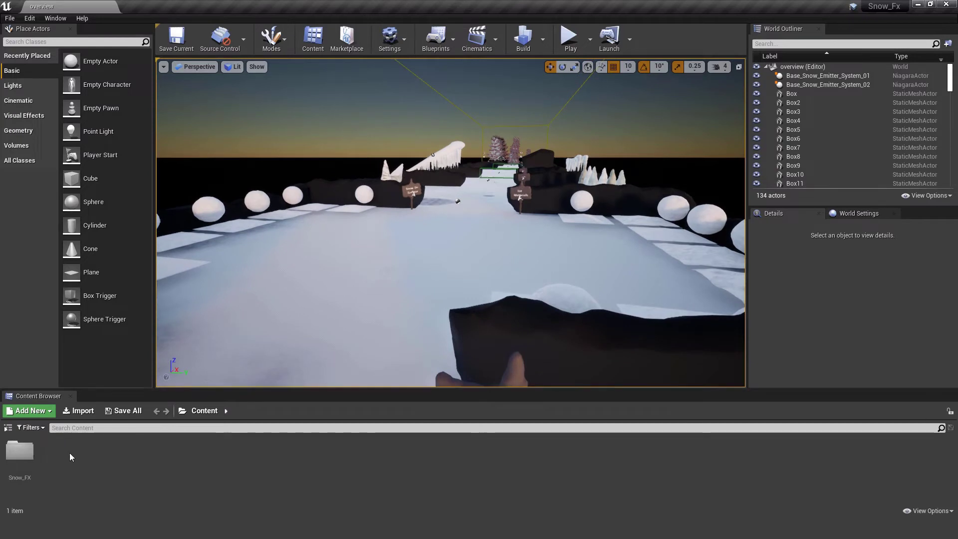
{"action": "double_click", "coordinate": [18, 458]}
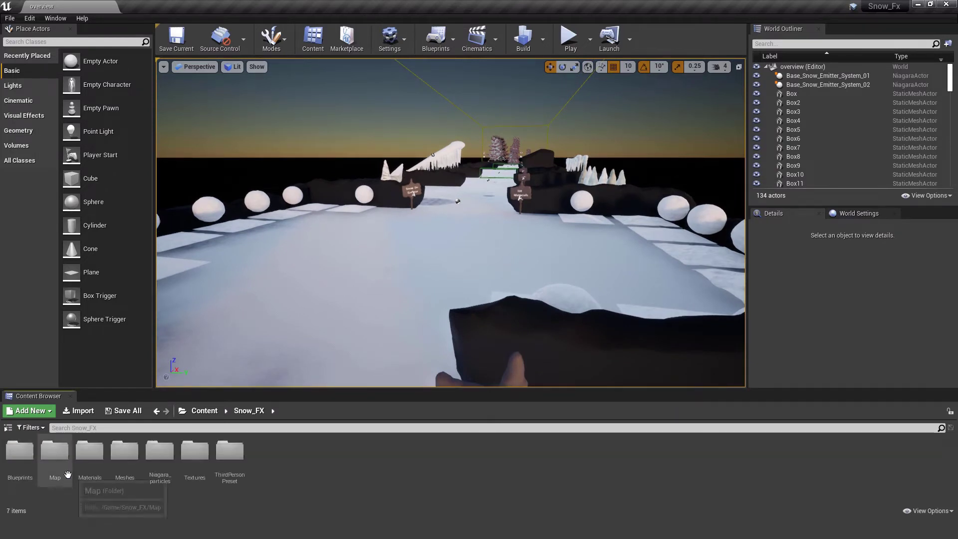
{"action": "double_click", "coordinate": [54, 451]}
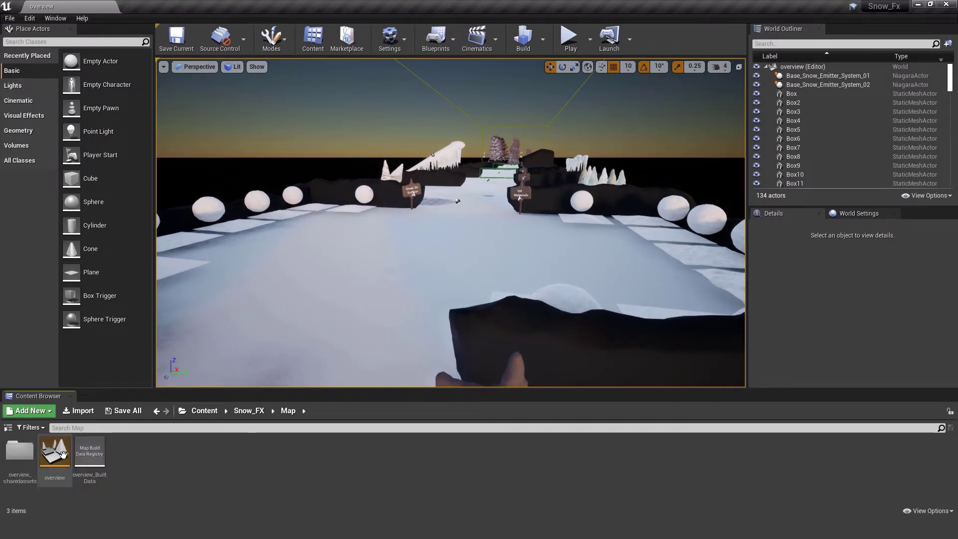
Step: Start migrating the overview level and accept the list of assets to migrate
{"action": "left_click", "coordinate": [61, 457]}
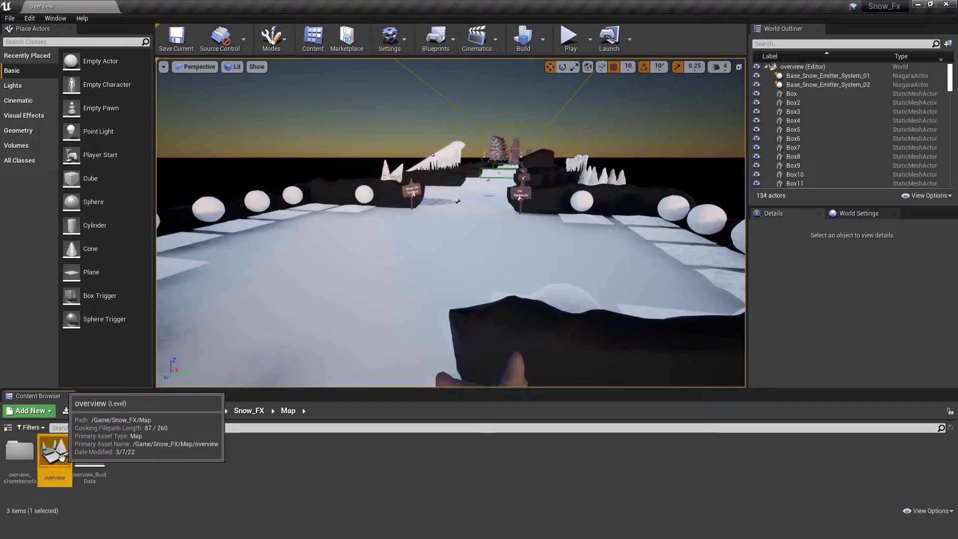
{"action": "right_click", "coordinate": [61, 457]}
{"action": "mouse_move", "coordinate": [136, 310]}
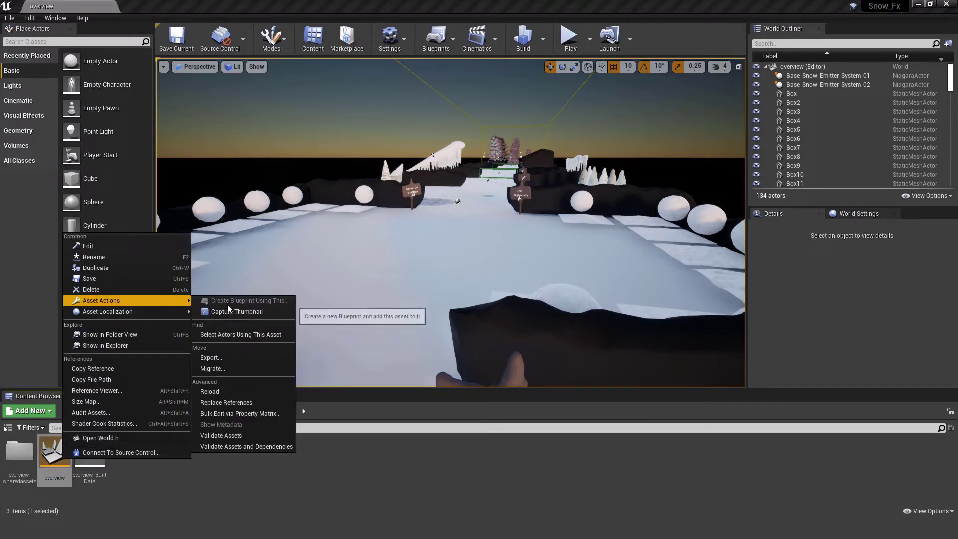
{"action": "left_click", "coordinate": [219, 367]}
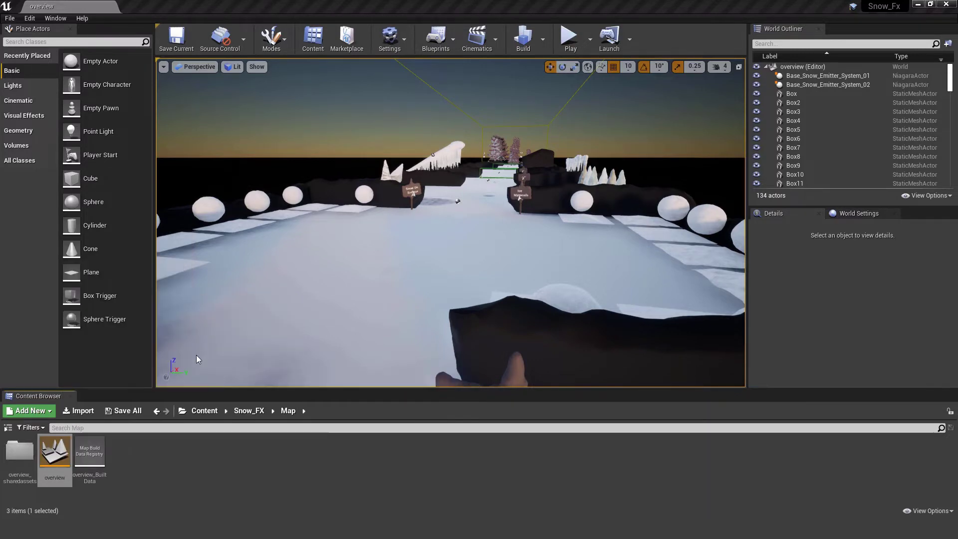
{"action": "left_click", "coordinate": [566, 382]}
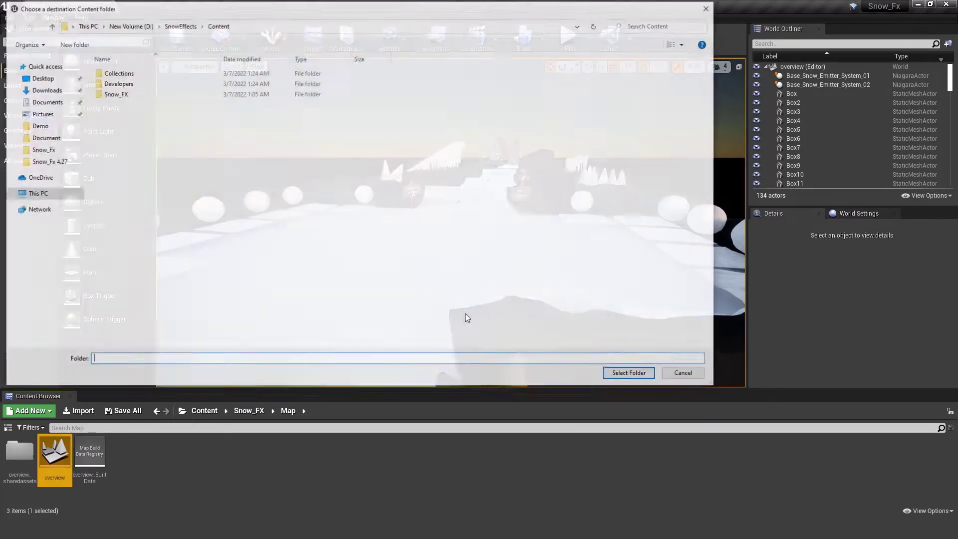
Step: Choose the SnowEffectTutorial project's Content folder on drive D as the migration destination
{"action": "left_click", "coordinate": [181, 25]}
{"action": "left_click", "coordinate": [130, 25]}
{"action": "double_click", "coordinate": [188, 109]}
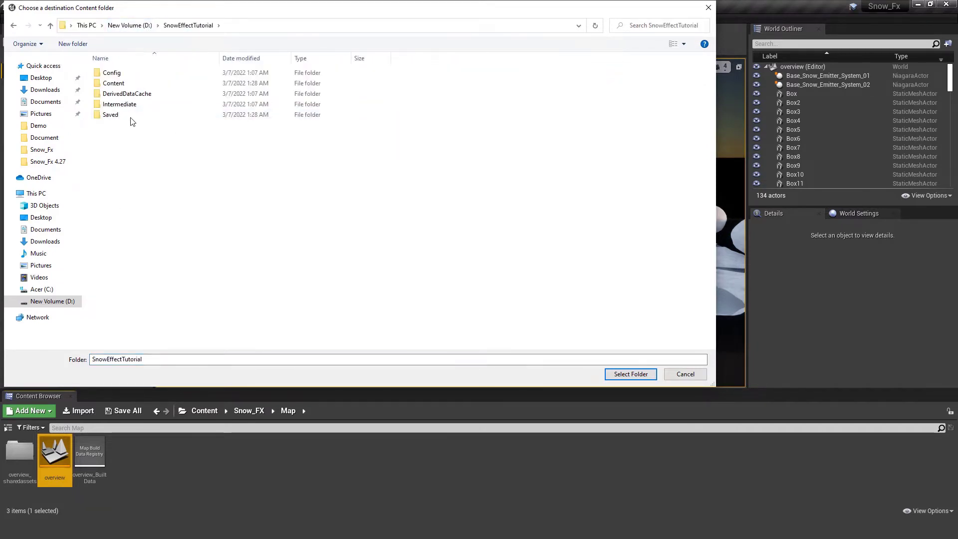
{"action": "double_click", "coordinate": [138, 85]}
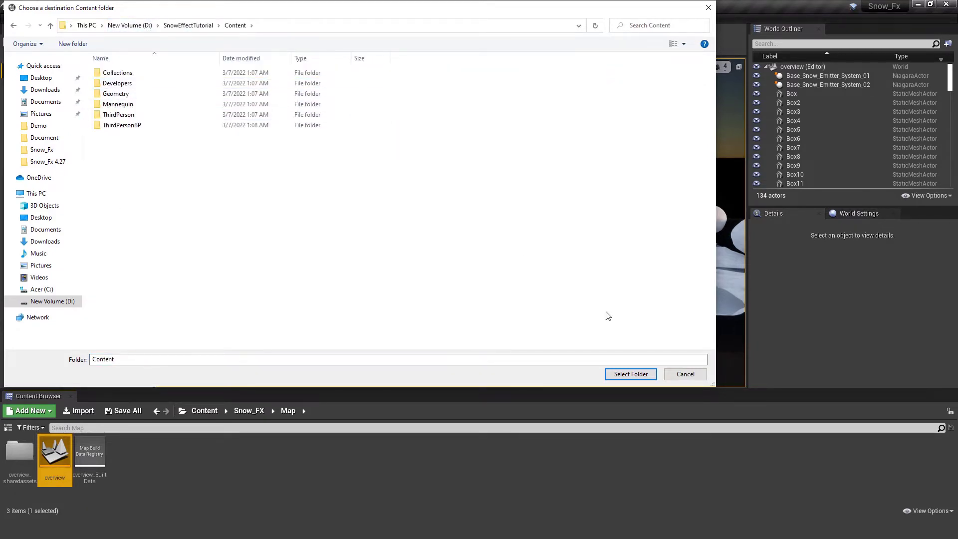
{"action": "left_click", "coordinate": [630, 374]}
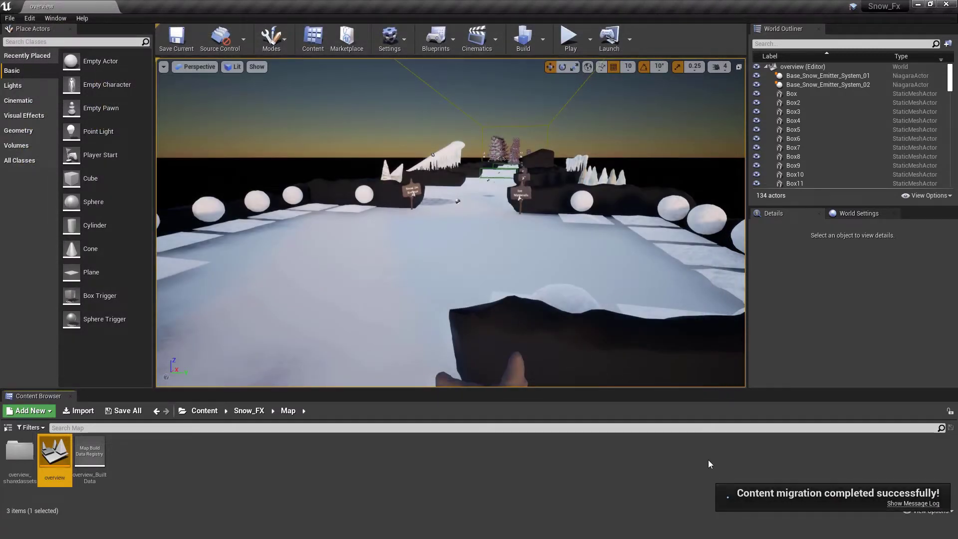
Step: Check for the Snow_FX folder in the SnowEffectTutorial project, and close the Snow_Fx project
{"action": "mouse_move", "coordinate": [693, 489]}
{"action": "left_click", "coordinate": [642, 488]}
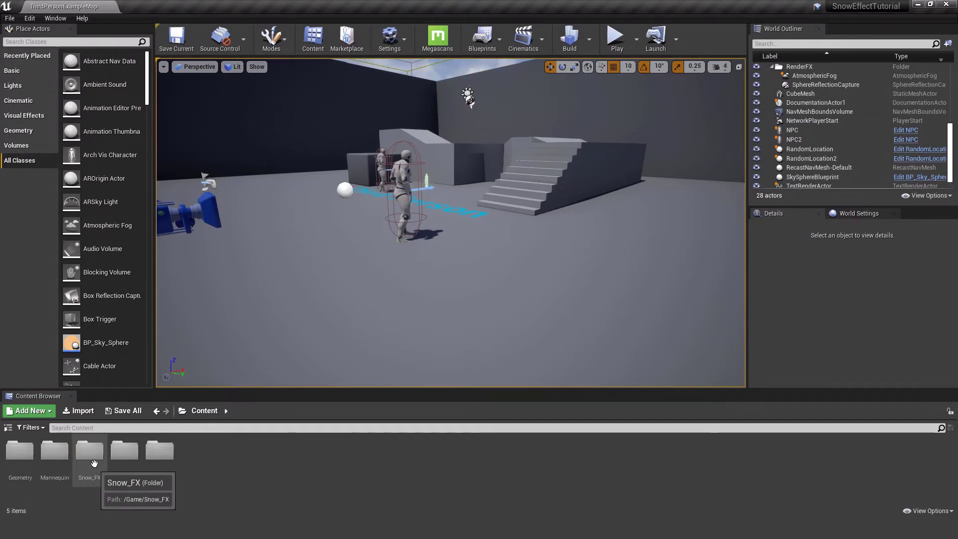
{"action": "left_click", "coordinate": [642, 497]}
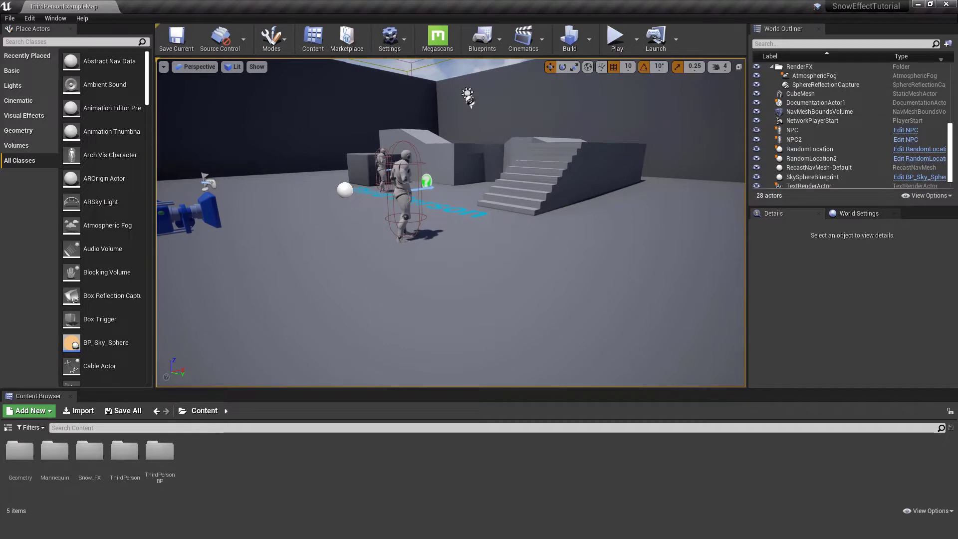
{"action": "left_click", "coordinate": [748, 481]}
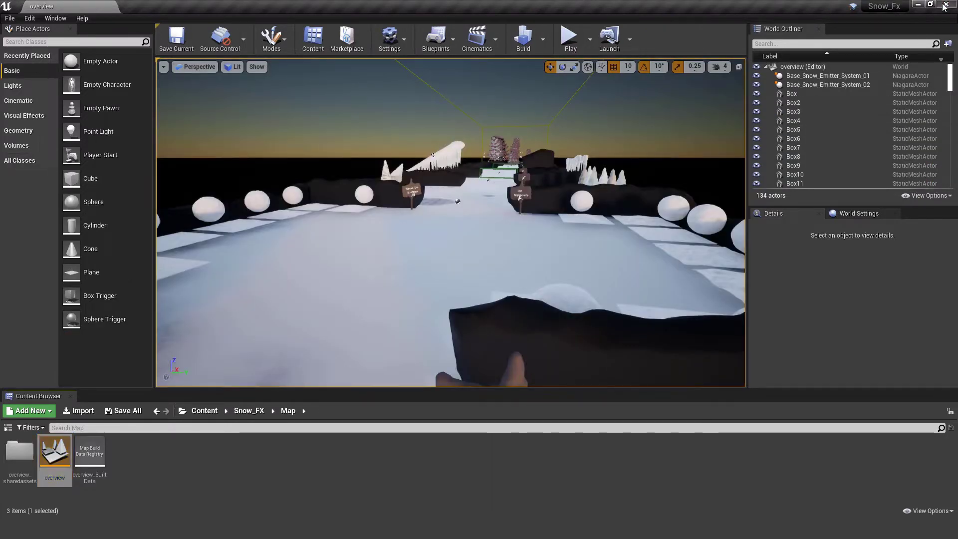
{"action": "left_click", "coordinate": [944, 5]}
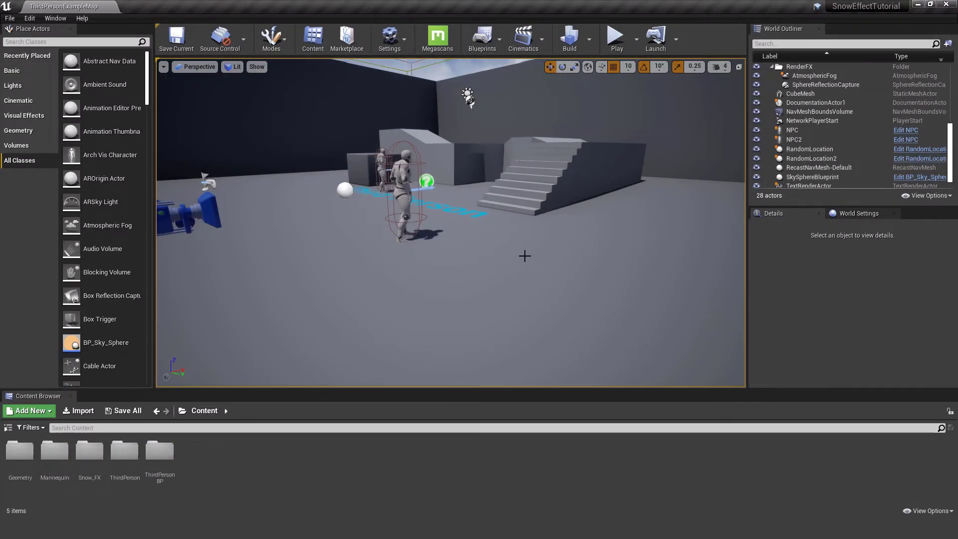
Step: Delete the Floor mesh from the third-person example level
{"action": "right_click_drag", "start_coordinate": [514, 260], "coordinate": [478, 282]}
{"action": "key", "text": "s"}
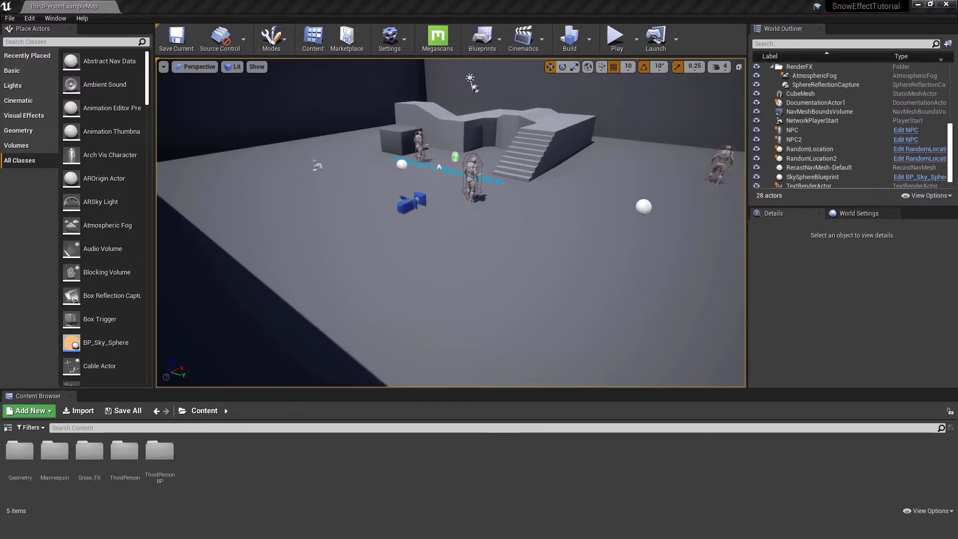
{"action": "left_click", "coordinate": [579, 217]}
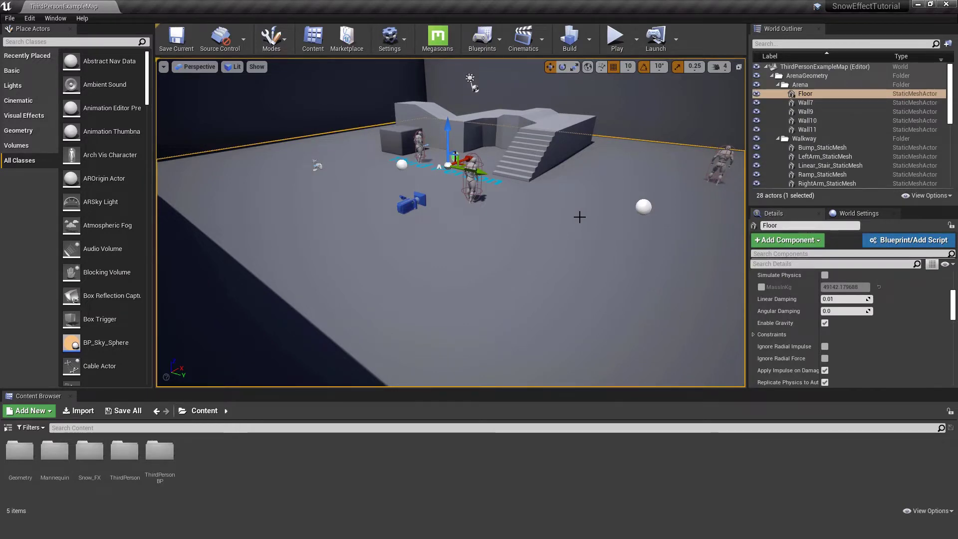
{"action": "key", "text": "Delete"}
Step: Create a new landscape of 2 × 3 components with 63×63-quad sections that extends beyond the arena walls
{"action": "left_click", "coordinate": [271, 39]}
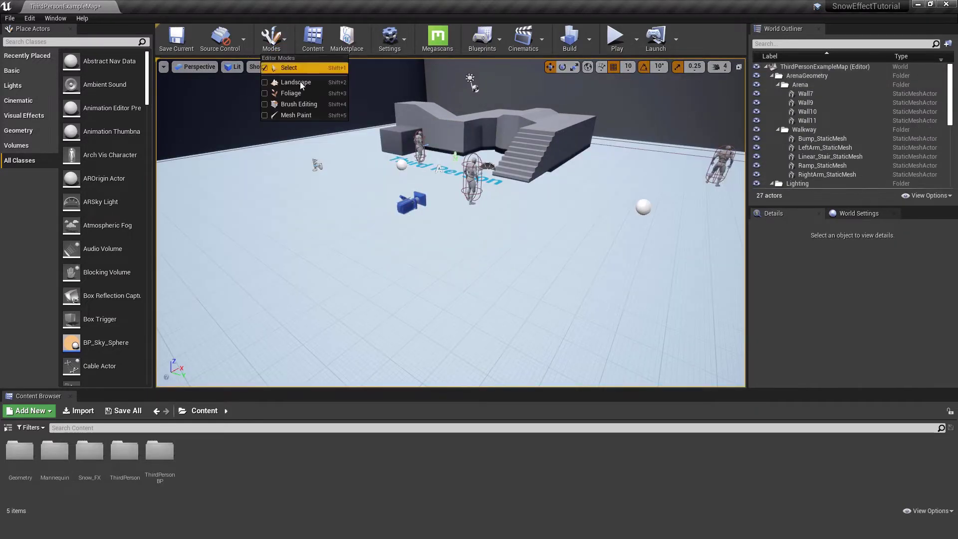
{"action": "left_click", "coordinate": [301, 83]}
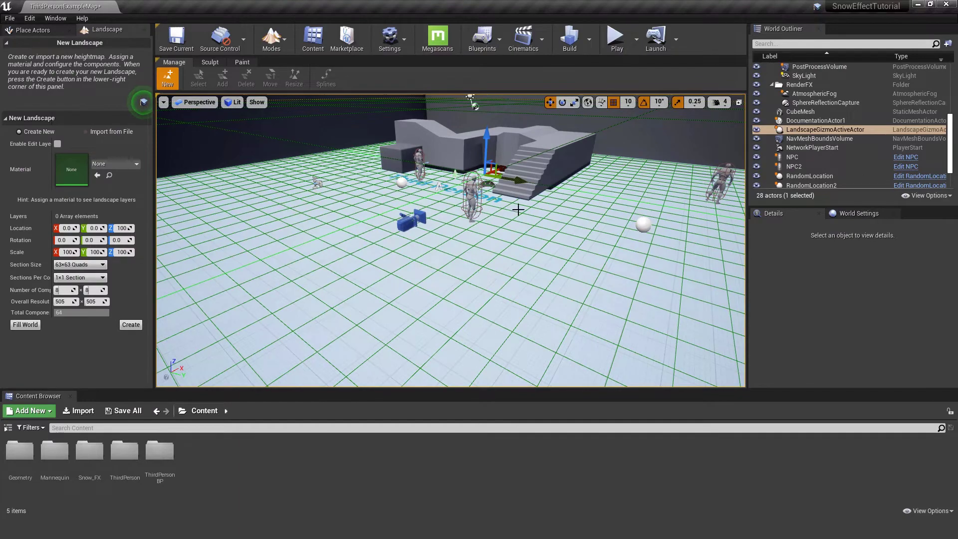
{"action": "key", "text": "s"}
{"action": "right_click_drag", "start_coordinate": [514, 210], "coordinate": [515, 244]}
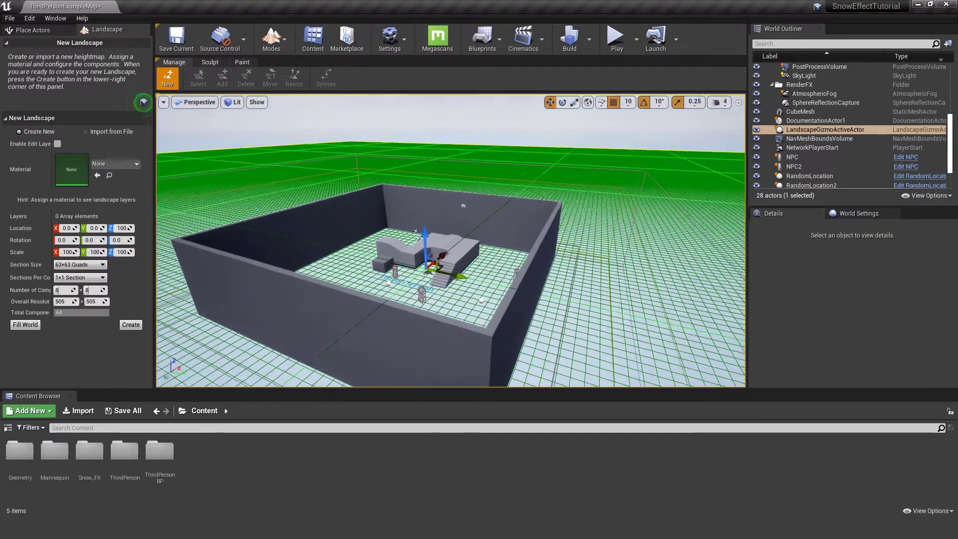
{"action": "right_click_drag", "start_coordinate": [514, 230], "coordinate": [484, 229]}
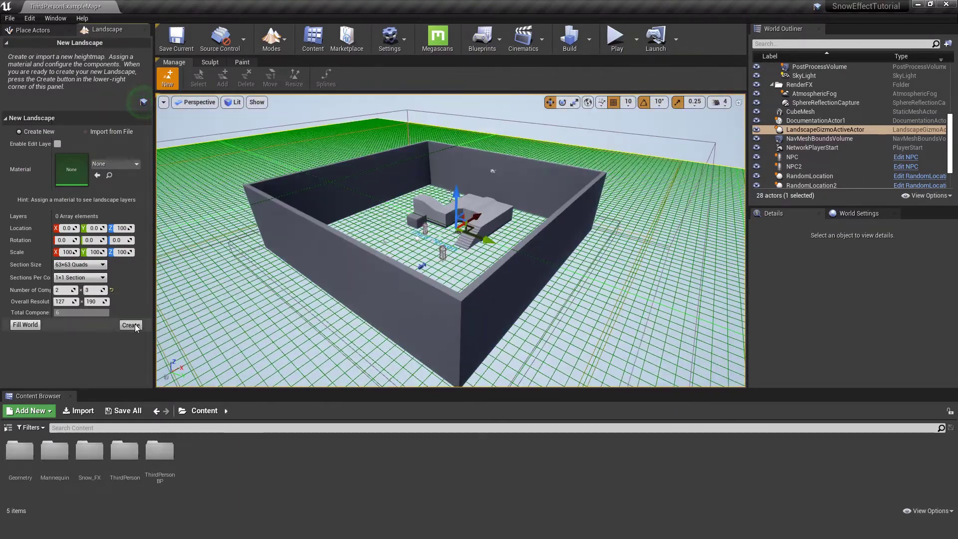
{"action": "left_click", "coordinate": [135, 327]}
Step: Return to Select mode and lower the landscape to the base of the stairs as the arena's new ground
{"action": "key", "text": "w"}
{"action": "mouse_move", "coordinate": [559, 230]}
{"action": "right_mouse_down"}
{"action": "mouse_move", "coordinate": [569, 244]}
{"action": "mouse_move", "coordinate": [558, 210]}
{"action": "mouse_move", "coordinate": [529, 212]}
{"action": "right_mouse_up"}
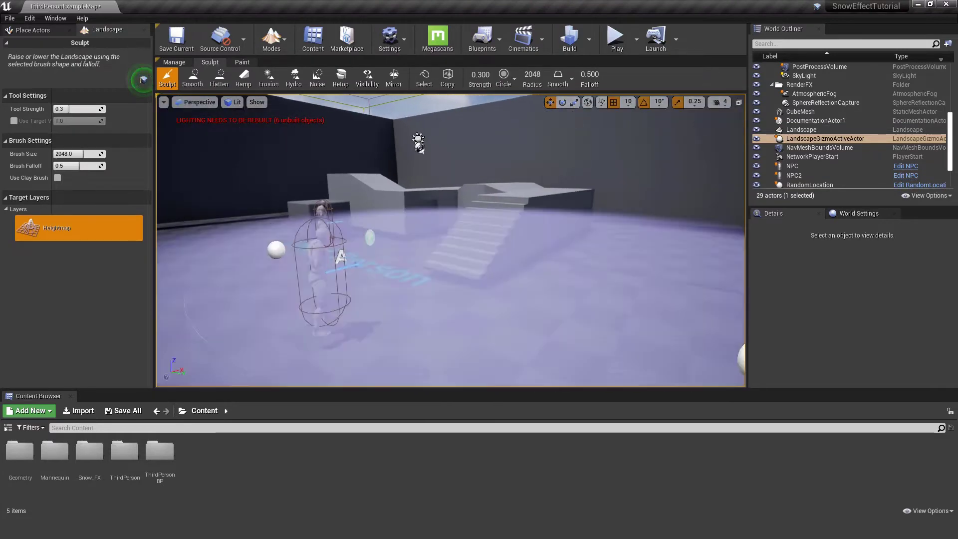
{"action": "left_click", "coordinate": [271, 38]}
{"action": "left_click", "coordinate": [294, 66]}
{"action": "left_click", "coordinate": [436, 308]}
{"action": "right_click_drag", "start_coordinate": [436, 307], "coordinate": [372, 306]}
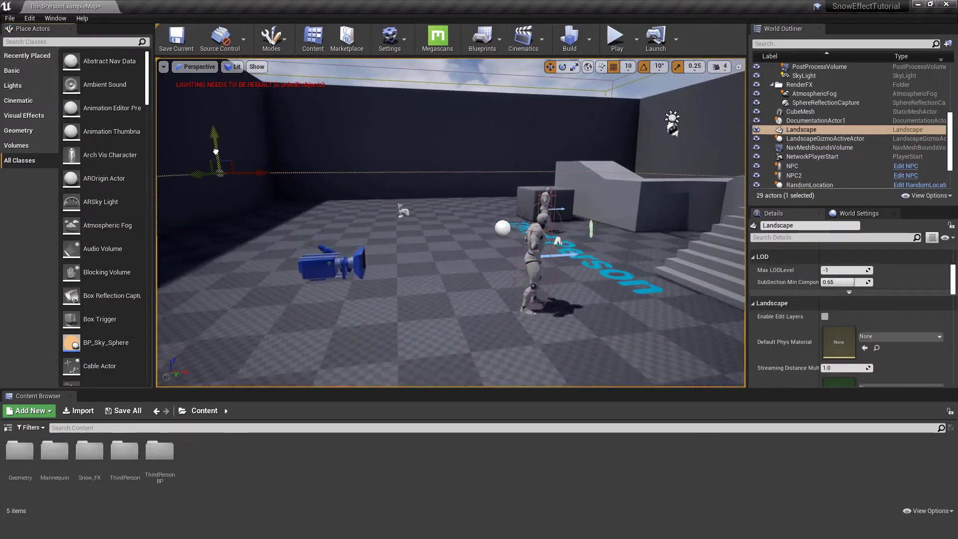
{"action": "right_click_drag", "start_coordinate": [648, 270], "coordinate": [346, 212]}
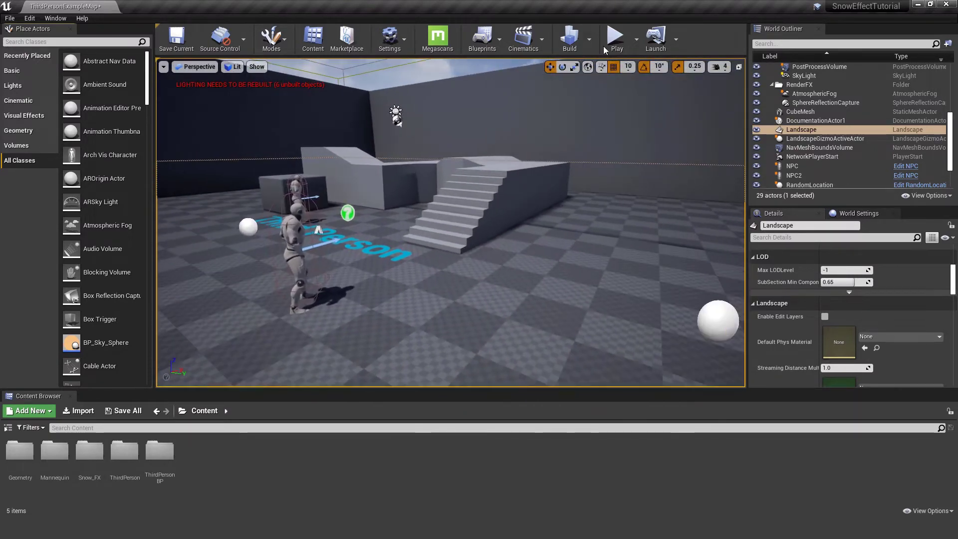
Step: Play-test the level by walking the character on the new landscape, and end the session
{"action": "left_click", "coordinate": [615, 37]}
{"action": "key", "text": "d"}
{"action": "key", "text": "s"}
{"action": "key", "text": "a"}
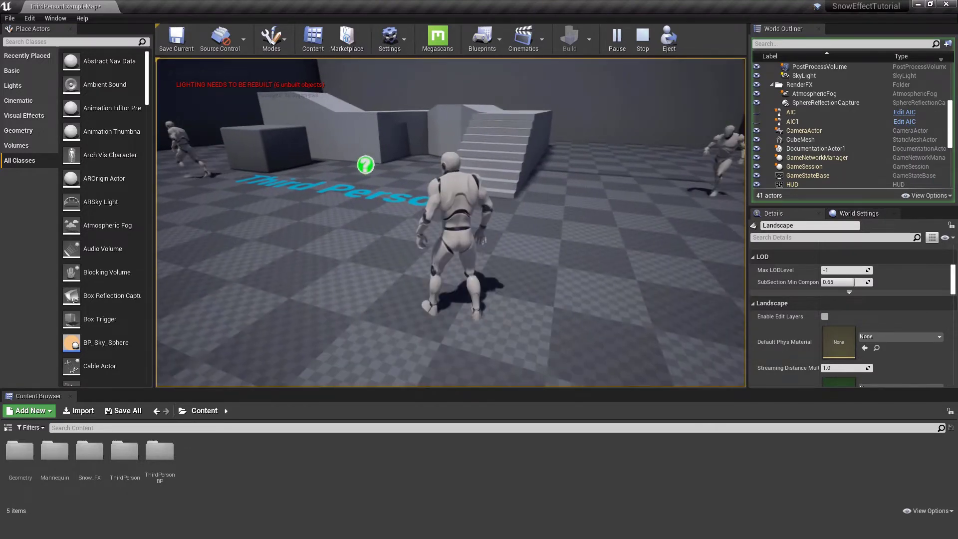
{"action": "key", "text": "Escape"}
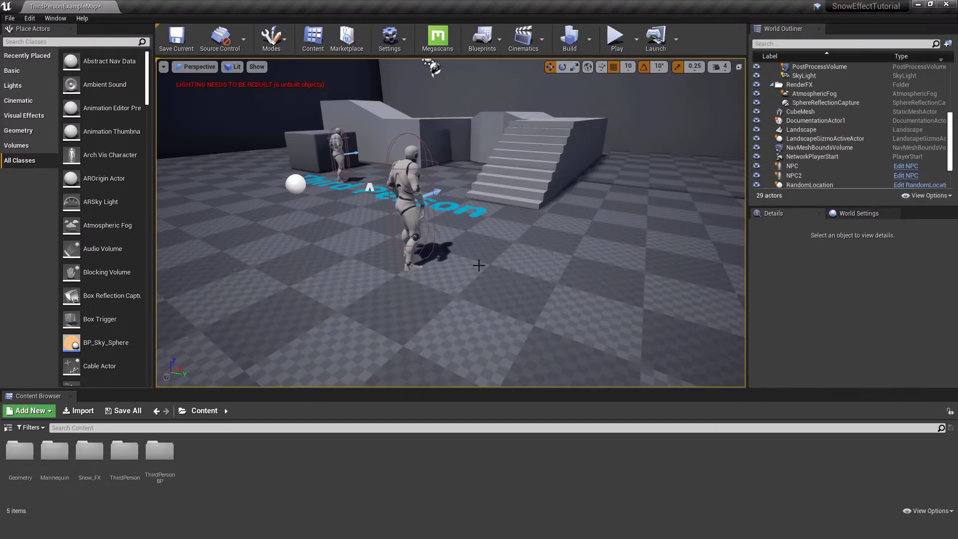
Step: Create a new material named LadnscapleMaterial in the Content folder
{"action": "right_click", "coordinate": [226, 456]}
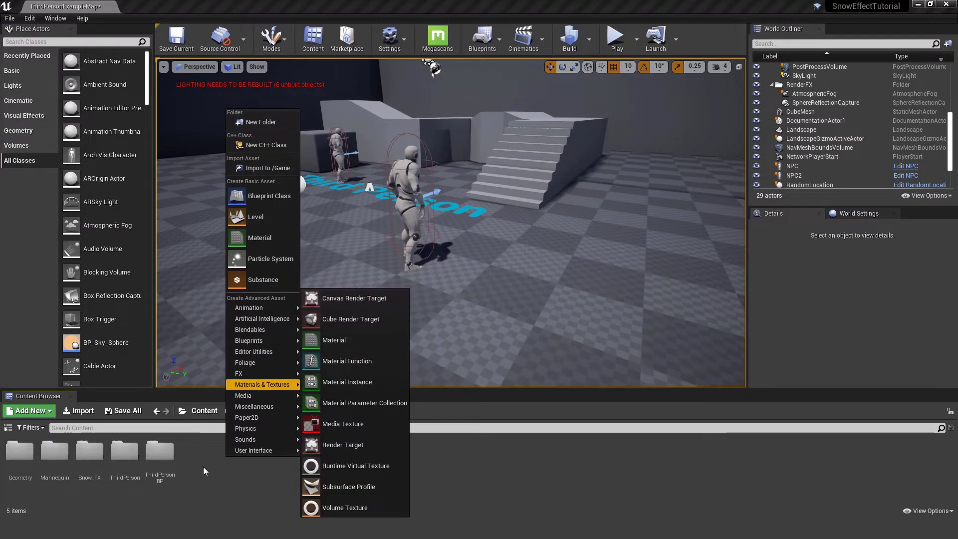
{"action": "left_click", "coordinate": [272, 243]}
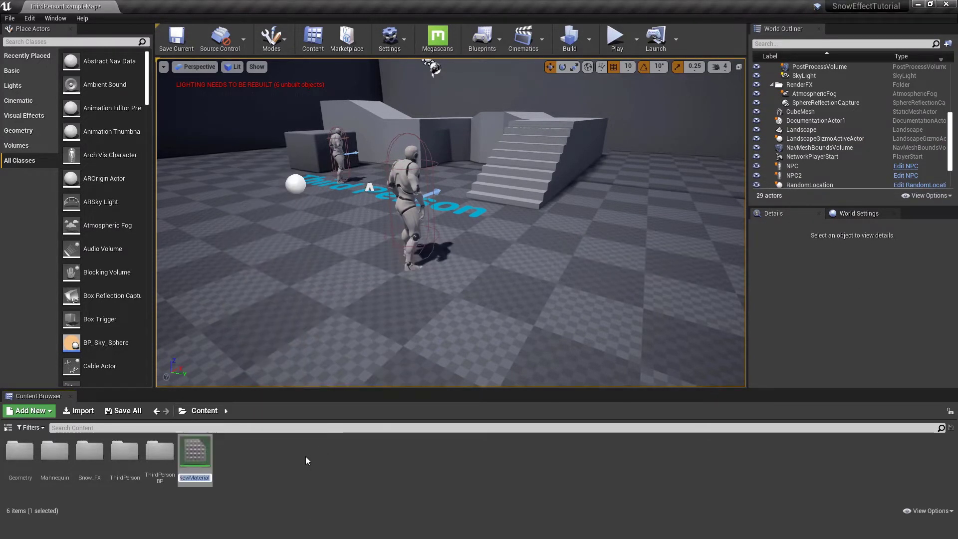
{"action": "type", "text": "Ladnsc"}
{"action": "type", "text": "ape"}
{"action": "type", "text": "Material"}
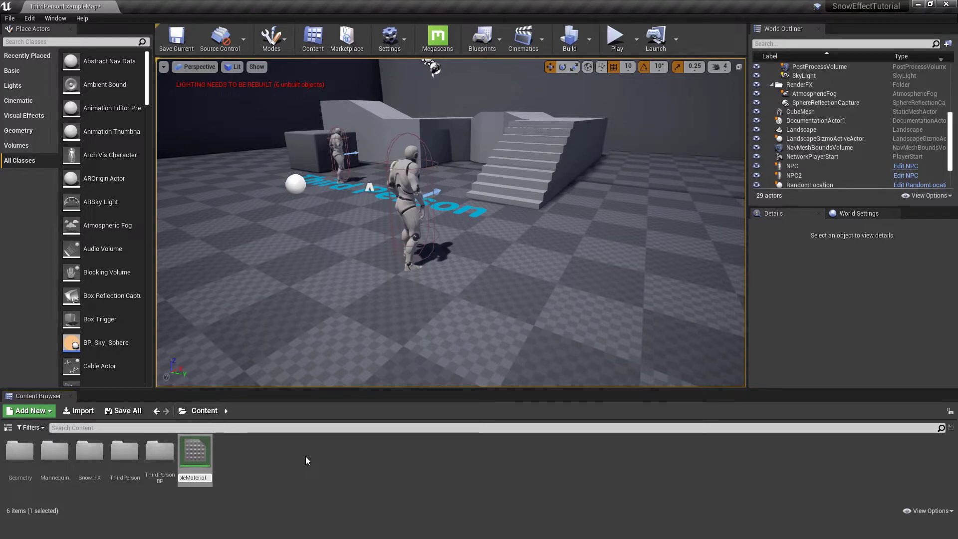
{"action": "key", "text": "Return"}
Step: Open LadnscapleMaterial for editing and enable Use Material Attributes
{"action": "double_click", "coordinate": [194, 454]}
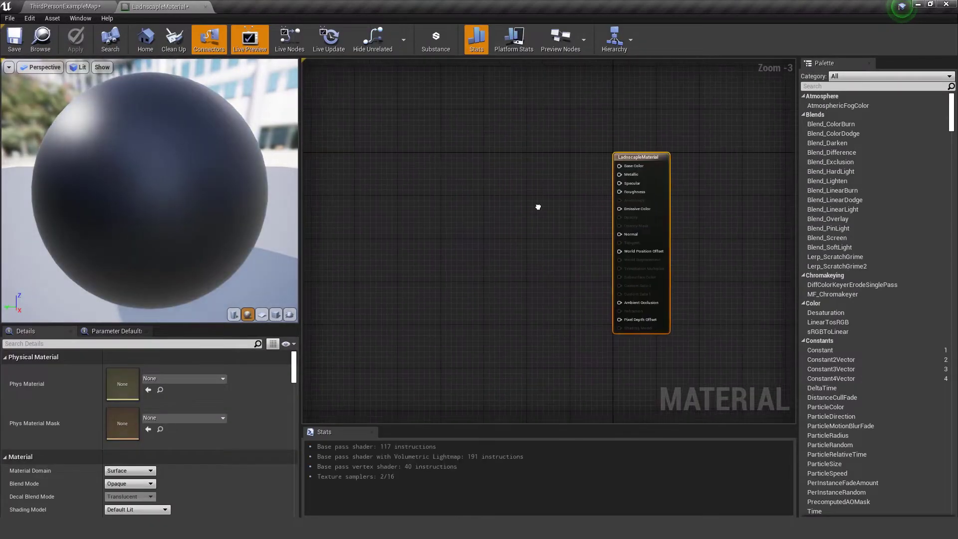
{"action": "scroll", "coordinate": [41, 463], "scroll_direction": "down", "scroll_amount": 2}
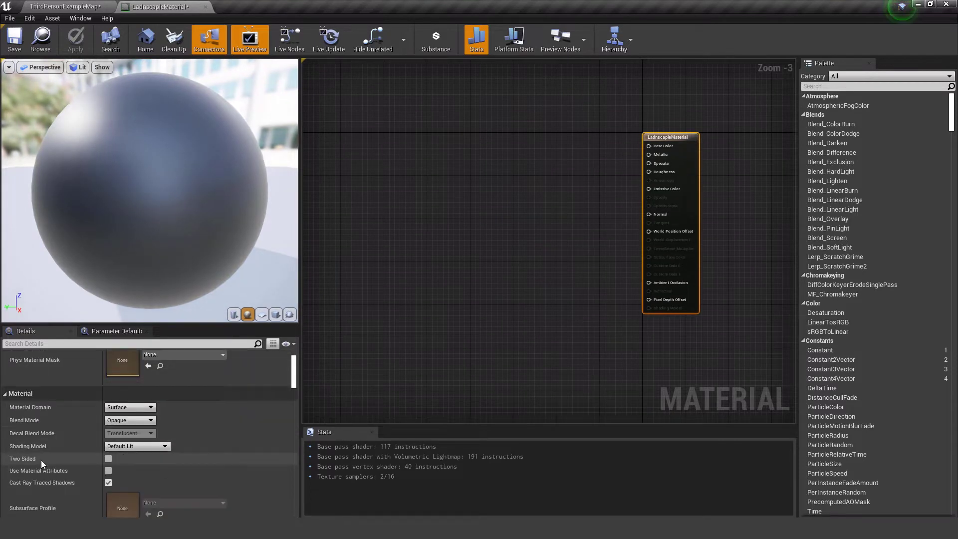
{"action": "left_click", "coordinate": [108, 470]}
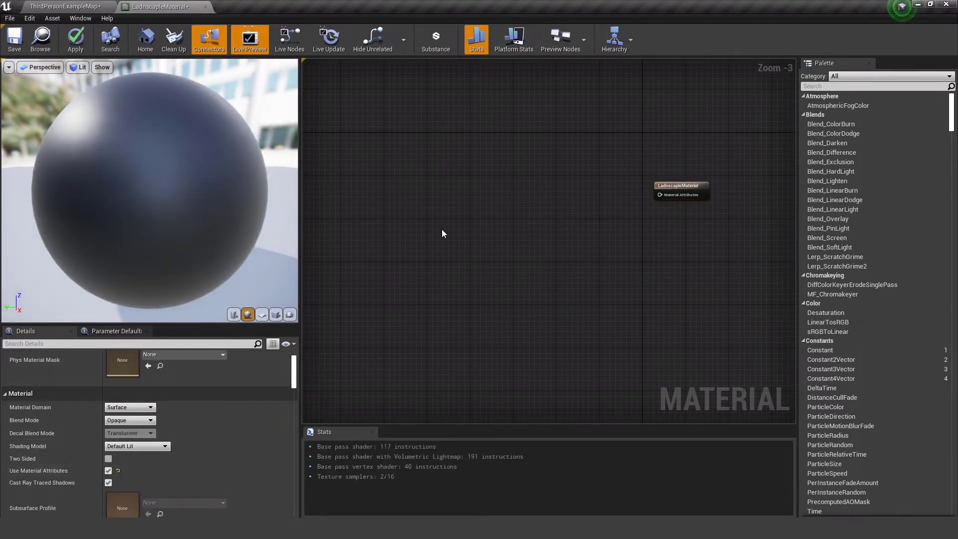
Step: Add a LandscapeLayerBlend node to the material graph and give it two layers
{"action": "right_click", "coordinate": [498, 204]}
{"action": "type", "text": "lands"}
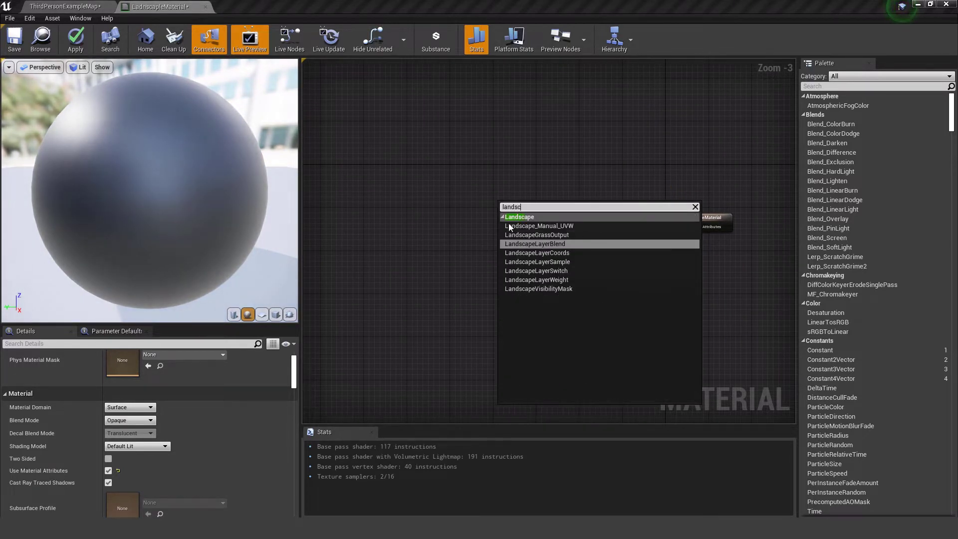
{"action": "type", "text": "c"}
{"action": "left_click", "coordinate": [549, 245]}
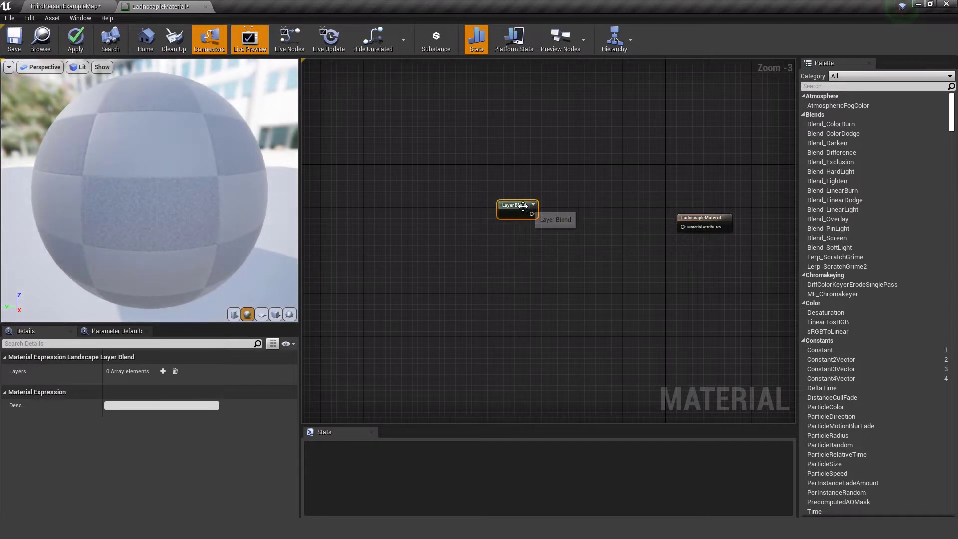
{"action": "left_click", "coordinate": [163, 371]}
{"action": "left_click", "coordinate": [163, 371]}
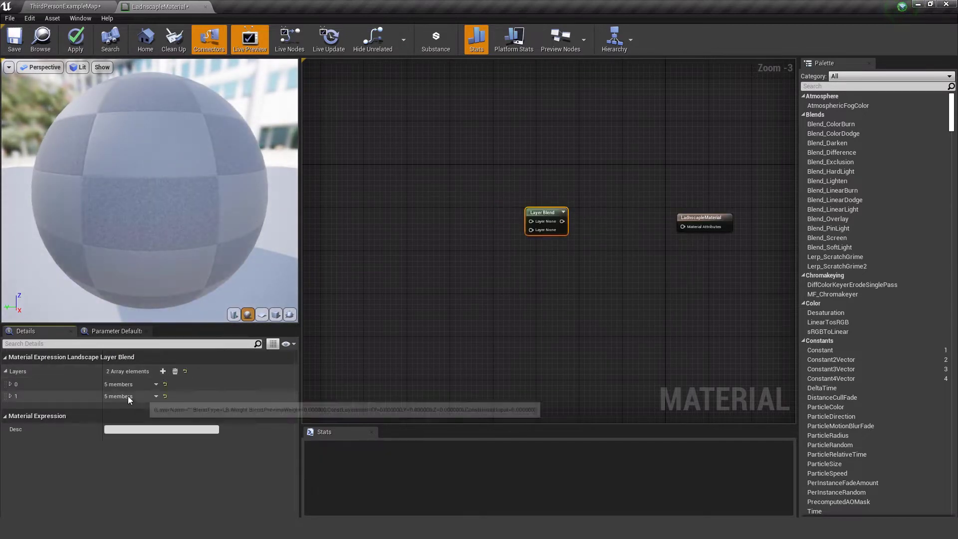
Step: Name layer 0 of the Layer Blend node "ground" and layer 1 "snow"
{"action": "left_click", "coordinate": [10, 384]}
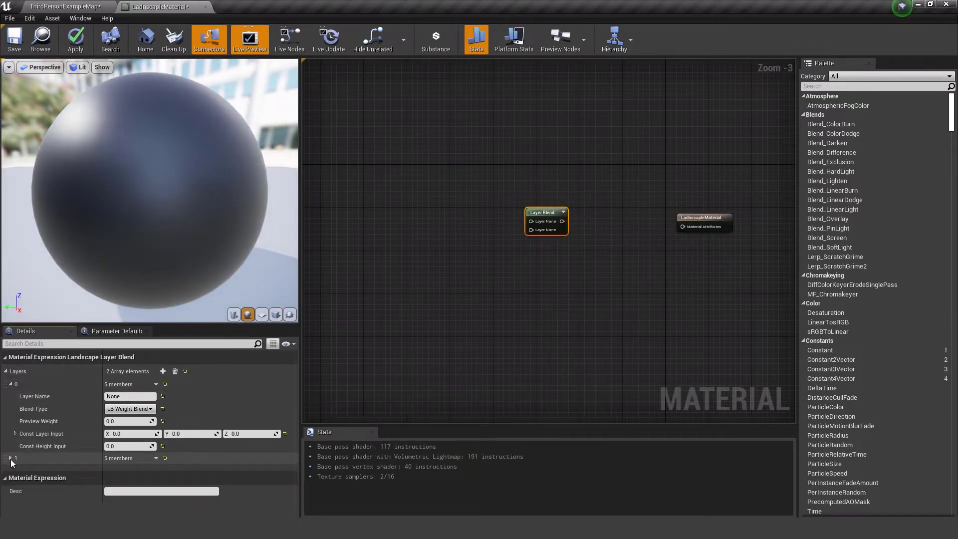
{"action": "left_click", "coordinate": [10, 458]}
{"action": "left_click", "coordinate": [130, 470]}
{"action": "type", "text": "snow"}
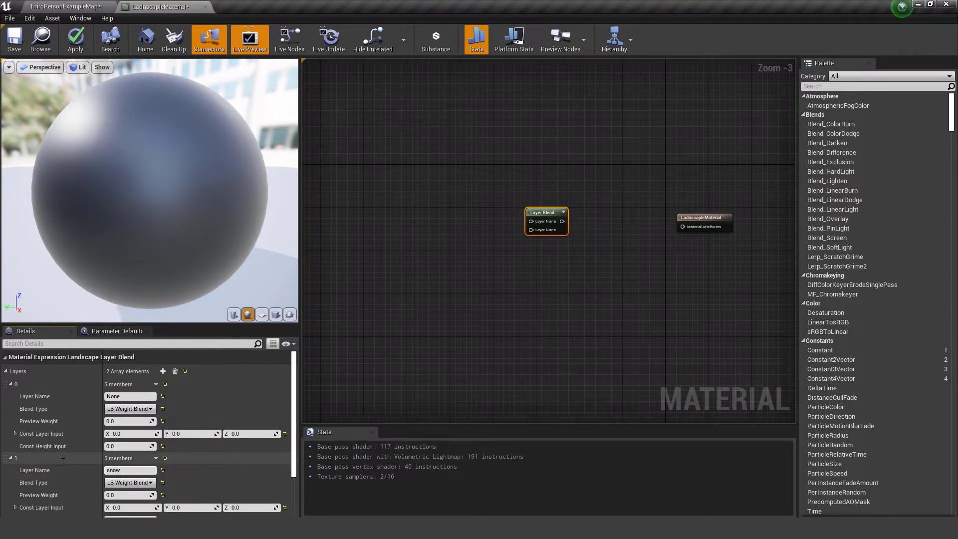
{"action": "left_click", "coordinate": [78, 392]}
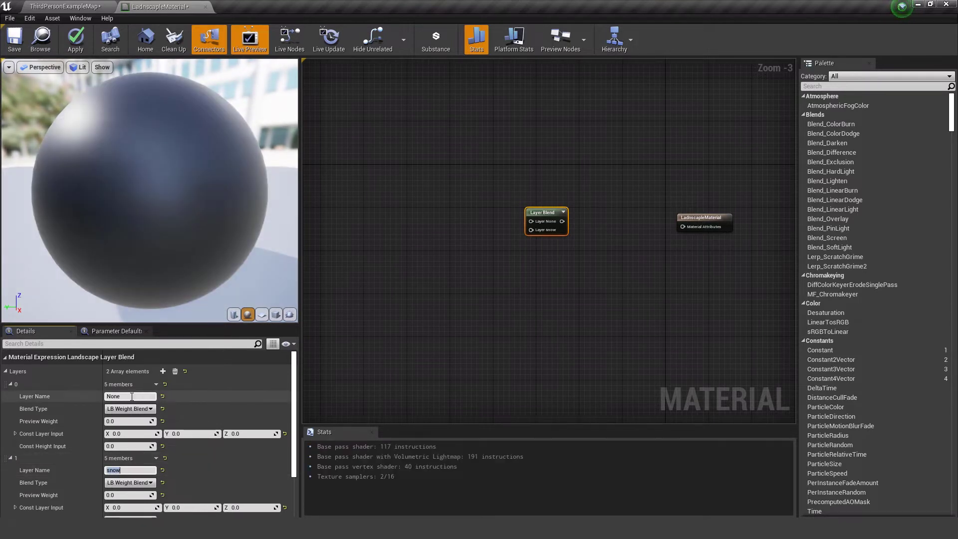
{"action": "type", "text": "ground"}
{"action": "key", "text": "Return"}
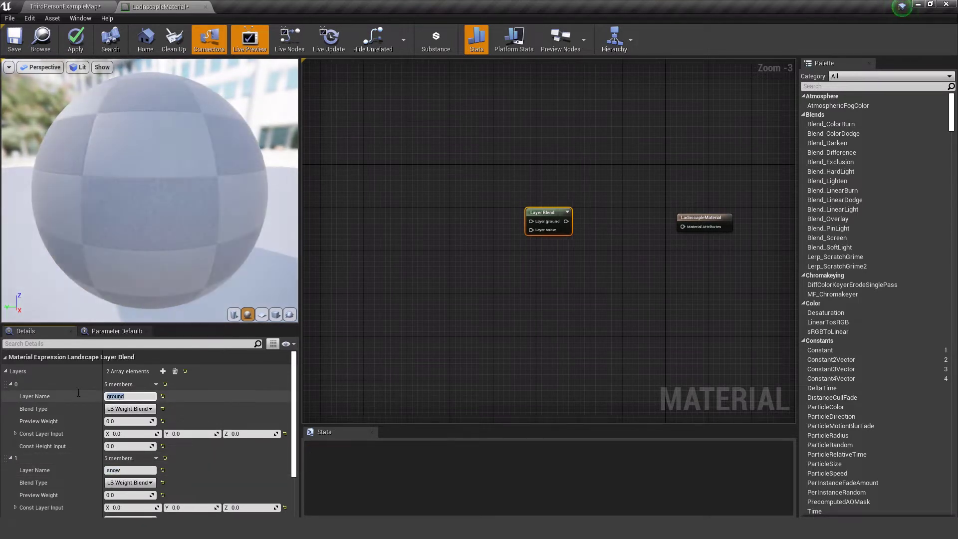
Step: Set the snow layer's blend type to LB Height Blend
{"action": "scroll", "coordinate": [154, 466], "scroll_direction": "down", "scroll_amount": 1}
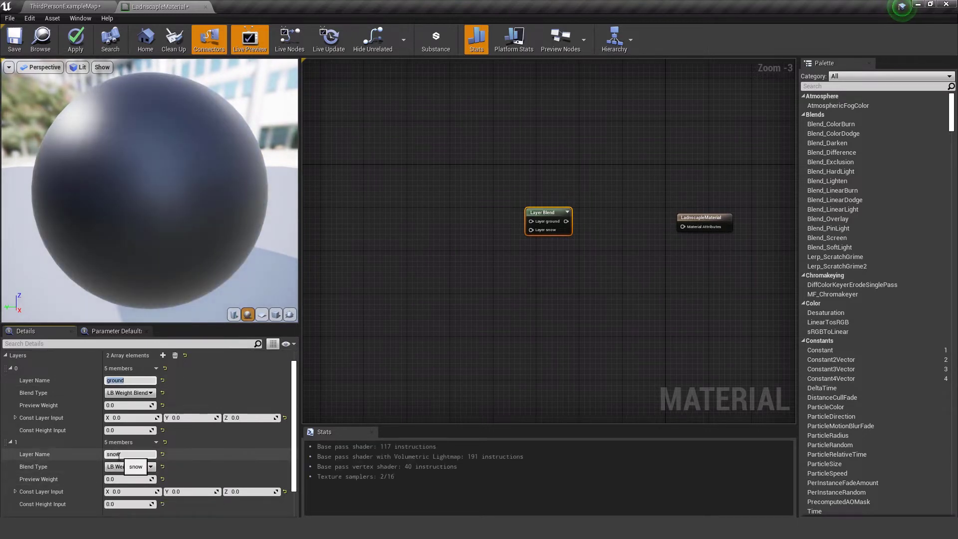
{"action": "left_click", "coordinate": [150, 466]}
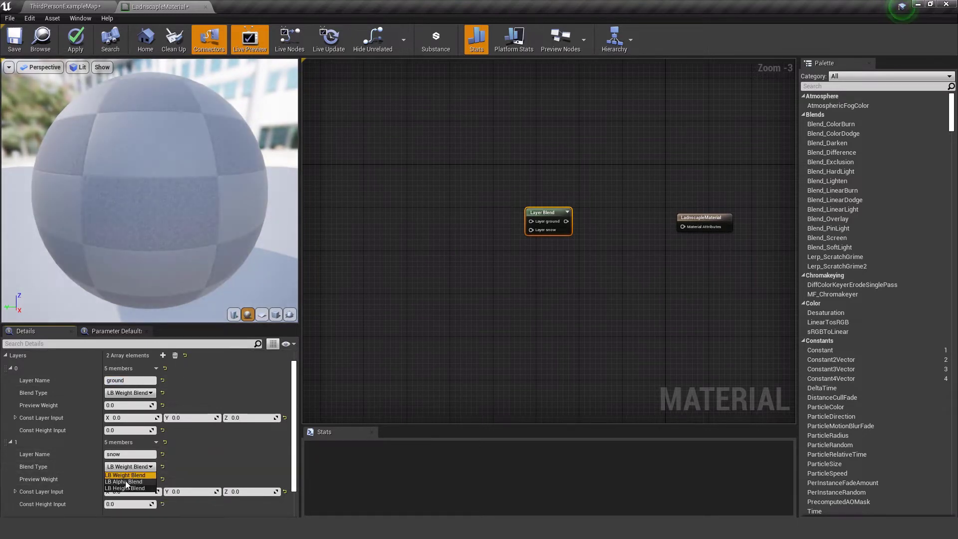
{"action": "left_click", "coordinate": [128, 488]}
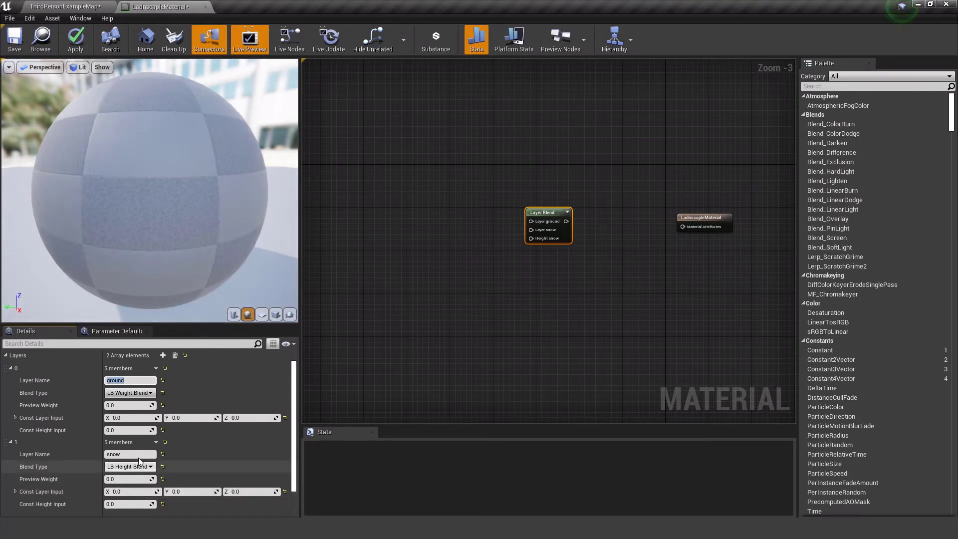
Step: Connect the Layer Blend output to the Material Attributes input of the LadnscapleMaterial result node
{"action": "right_click_drag", "start_coordinate": [599, 226], "coordinate": [540, 248]}
{"action": "left_click_drag", "start_coordinate": [505, 243], "coordinate": [623, 249]}
{"action": "left_click", "coordinate": [629, 247]}
{"action": "left_click", "coordinate": [495, 239]}
{"action": "left_click", "coordinate": [456, 255]}
{"action": "right_click_drag", "start_coordinate": [458, 236], "coordinate": [518, 310]}
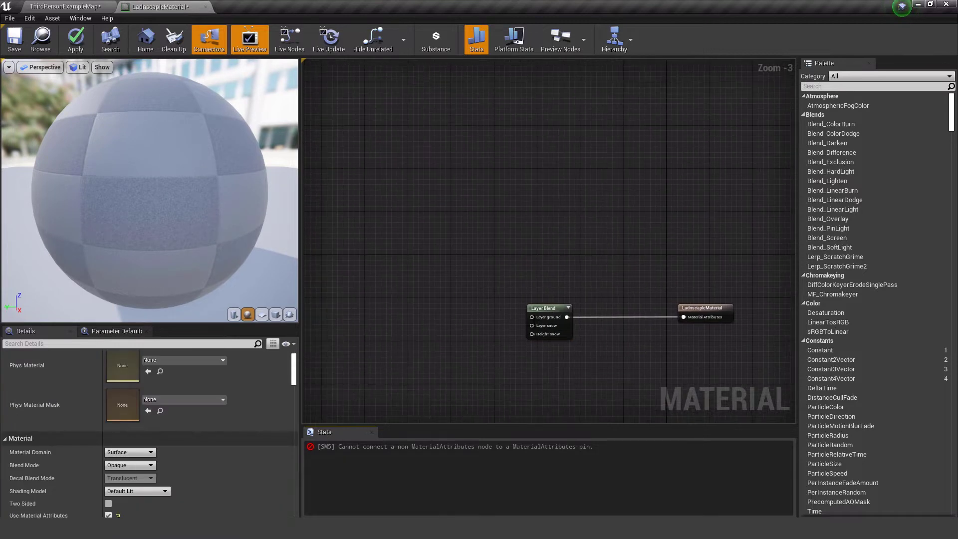
Step: Add a MakeMaterialAttributes node and connect its output to the Layer ground input of Layer Blend
{"action": "right_click", "coordinate": [438, 198]}
{"action": "type", "text": "make"}
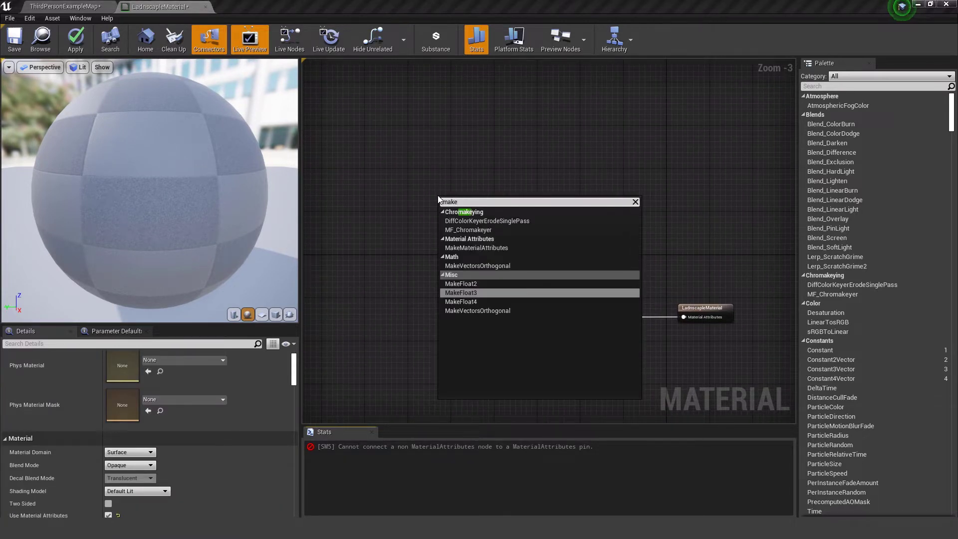
{"action": "left_click", "coordinate": [476, 248]}
{"action": "left_click_drag", "start_coordinate": [477, 196], "coordinate": [531, 317]}
{"action": "right_click_drag", "start_coordinate": [364, 245], "coordinate": [420, 240]}
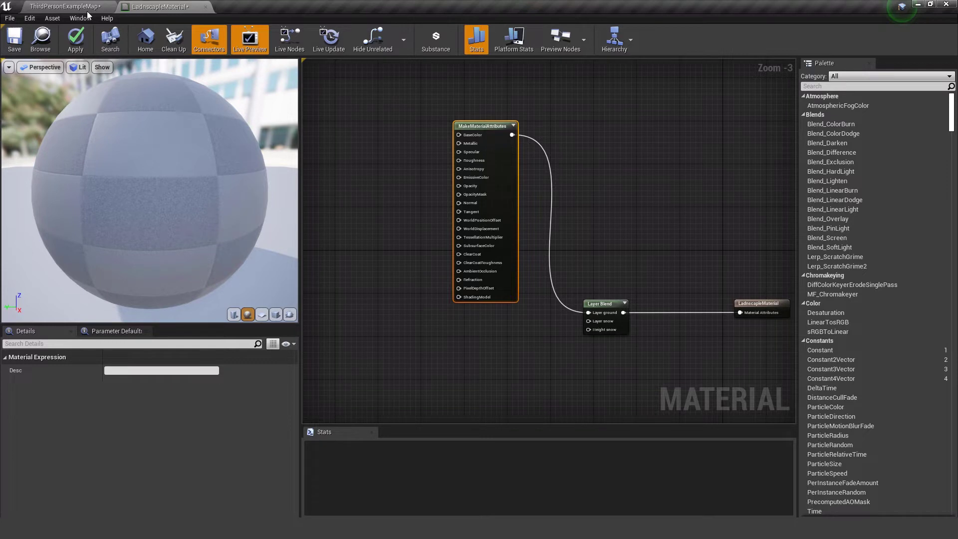
Step: Bring the five T_Ground_Forest textures (ambient occlusion, base color, height, normal, ROUGH) from Snow_FX/Textures into the LadnscapleMaterial graph
{"action": "left_click", "coordinate": [67, 5]}
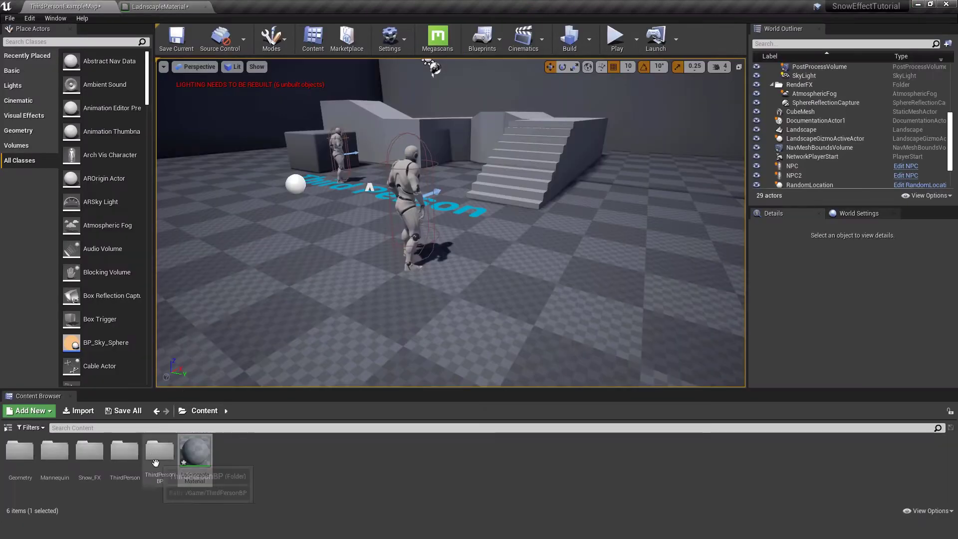
{"action": "double_click", "coordinate": [89, 459]}
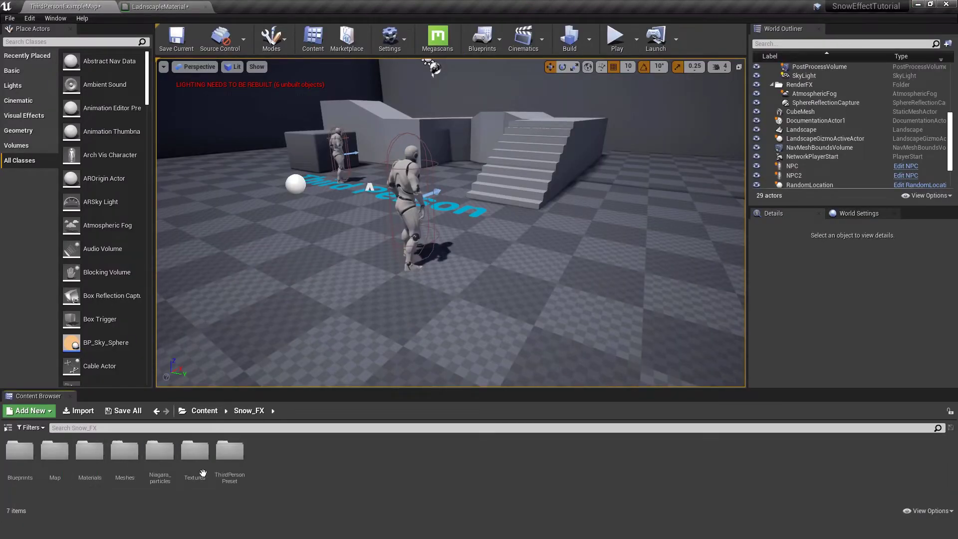
{"action": "double_click", "coordinate": [195, 455]}
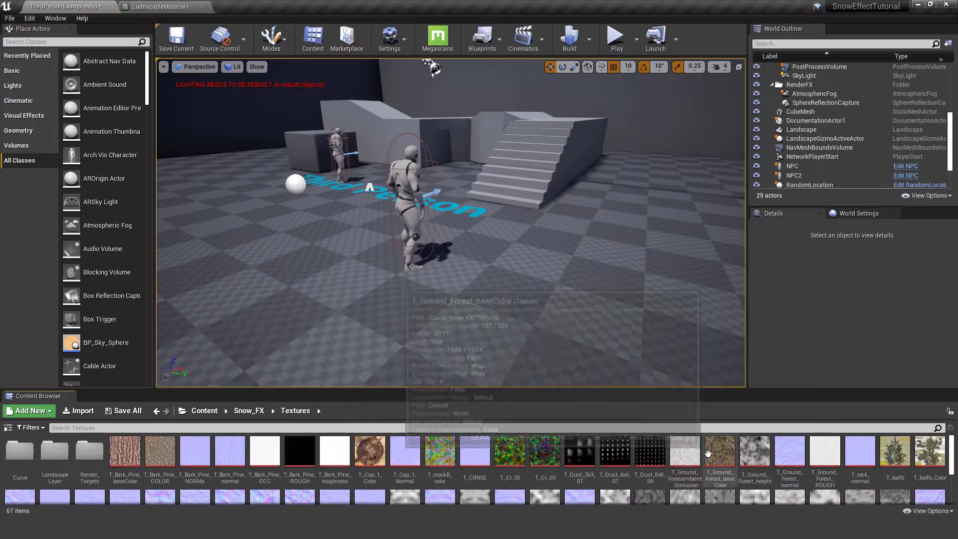
{"action": "left_click", "coordinate": [684, 455]}
{"action": "left_click", "coordinate": [792, 457], "text": "shift"}
{"action": "left_click", "coordinate": [832, 460], "text": "ctrl"}
{"action": "left_click_drag", "start_coordinate": [720, 451], "coordinate": [324, 185]}
Step: Spread out the ground texture samples and connect the base color texture's RGB to BaseColor on MakeMaterialAttributes
{"action": "right_click_drag", "start_coordinate": [383, 231], "coordinate": [499, 271]}
{"action": "left_click_drag", "start_coordinate": [499, 271], "coordinate": [369, 237]}
{"action": "left_click_drag", "start_coordinate": [477, 249], "coordinate": [363, 123]}
{"action": "left_click_drag", "start_coordinate": [448, 269], "coordinate": [351, 236]}
{"action": "left_click_drag", "start_coordinate": [462, 249], "coordinate": [466, 324]}
{"action": "left_click_drag", "start_coordinate": [390, 219], "coordinate": [575, 172]}
{"action": "left_click", "coordinate": [361, 169]}
{"action": "left_click_drag", "start_coordinate": [363, 172], "coordinate": [457, 375]}
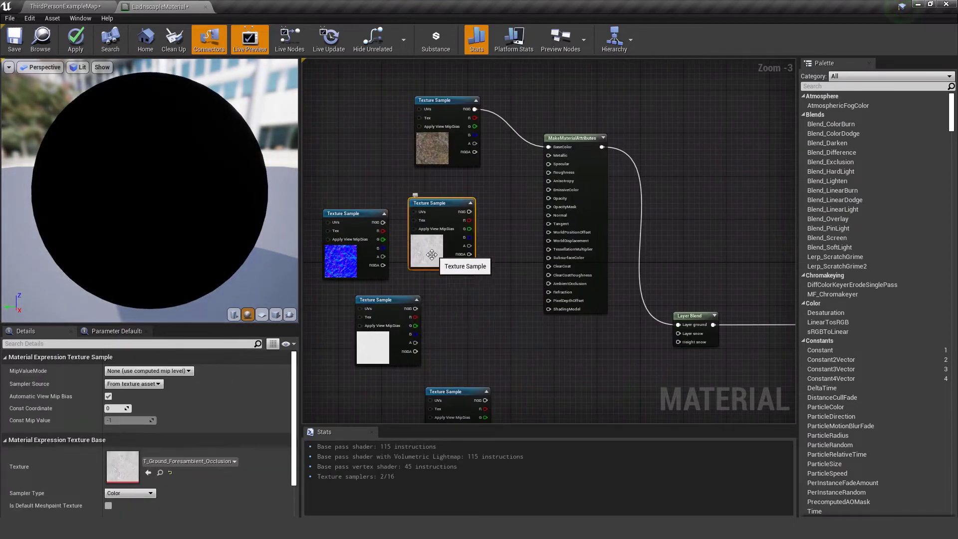
Step: Connect the ground roughness, normal and ambient occlusion textures to Roughness, Normal and AmbientOcclusion, stacking the samples in one column
{"action": "left_click_drag", "start_coordinate": [439, 252], "coordinate": [455, 226]}
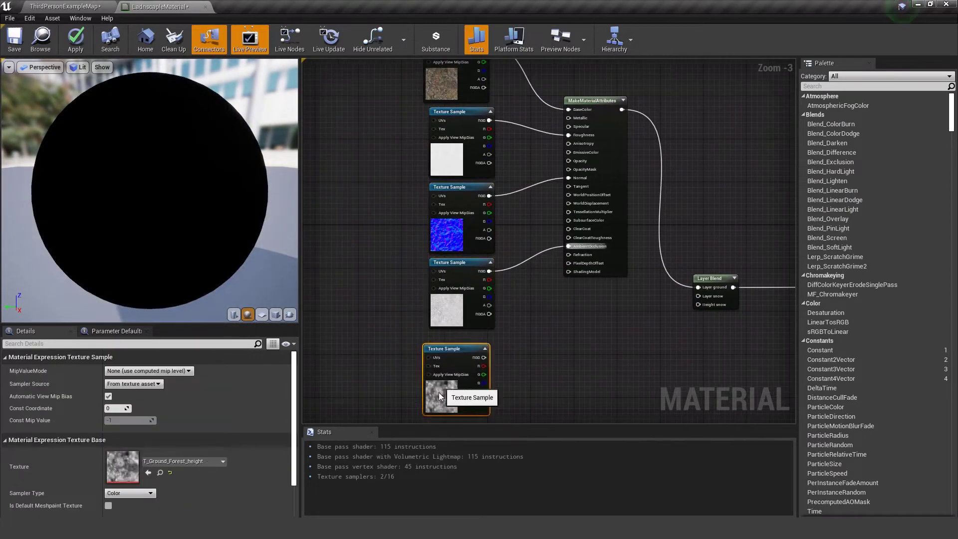
{"action": "left_click", "coordinate": [553, 309]}
{"action": "right_click_drag", "start_coordinate": [553, 309], "coordinate": [551, 362]}
{"action": "left_click", "coordinate": [449, 148]}
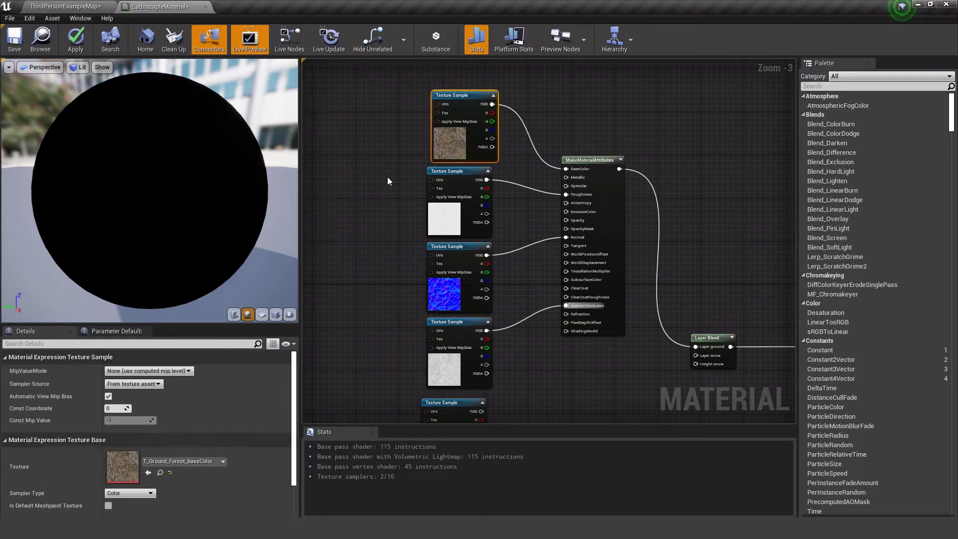
Step: Add a TextureCoordinate node beside the texture samples and connect it to input A of a new Divide node
{"action": "right_click_drag", "start_coordinate": [387, 235], "coordinate": [442, 217]}
{"action": "right_click", "coordinate": [390, 238]}
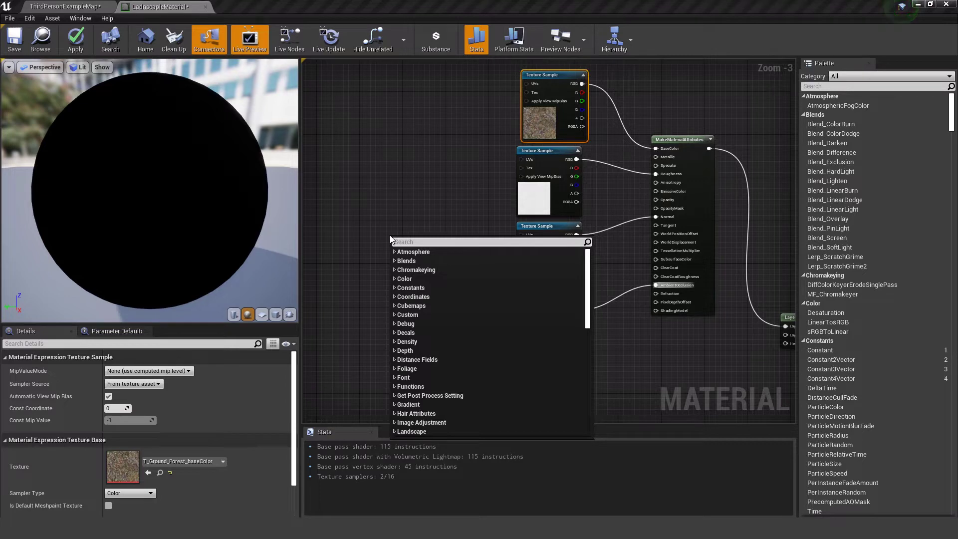
{"action": "type", "text": "te"}
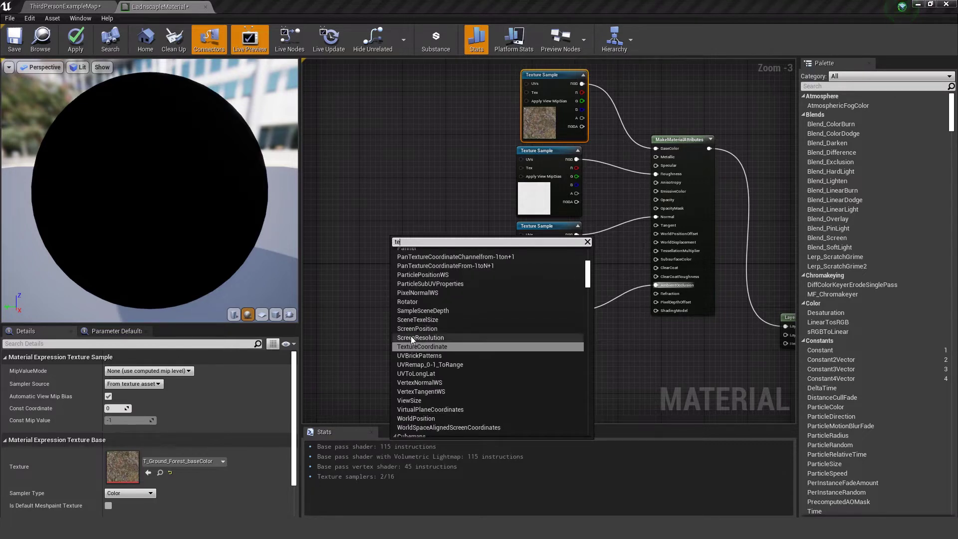
{"action": "left_click", "coordinate": [416, 346]}
{"action": "left_click_drag", "start_coordinate": [414, 246], "coordinate": [355, 228]}
{"action": "left_click", "coordinate": [402, 241]}
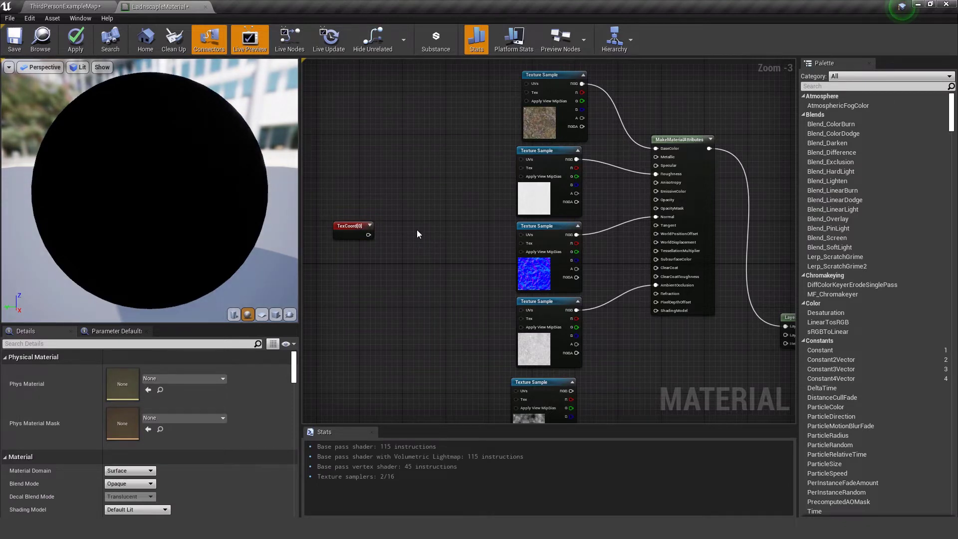
{"action": "left_click", "coordinate": [417, 229]}
{"action": "left_click_drag", "start_coordinate": [368, 235], "coordinate": [418, 235]}
Step: Add a scalar parameter named GroundTile with default value 1 and connect it to input B of the Divide node
{"action": "left_click", "coordinate": [376, 282]}
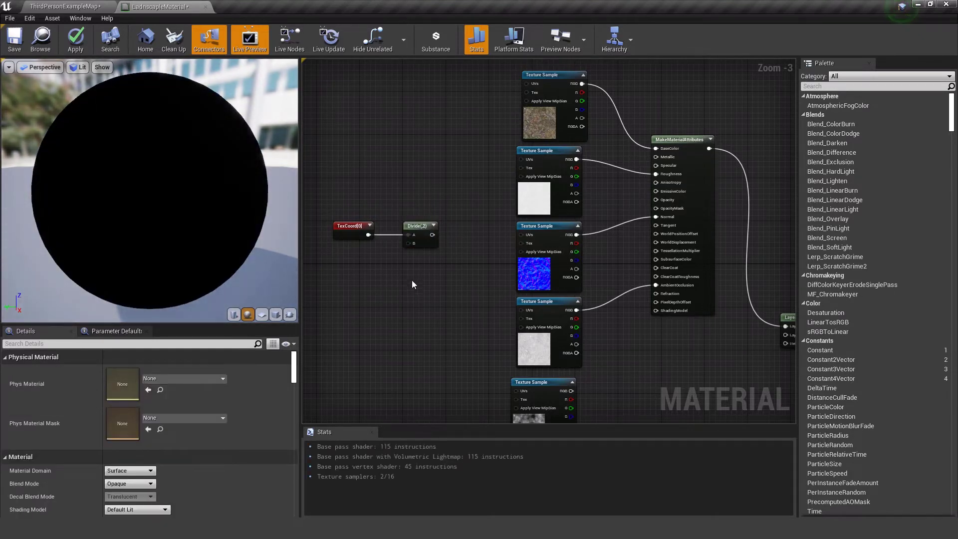
{"action": "left_click", "coordinate": [385, 283]}
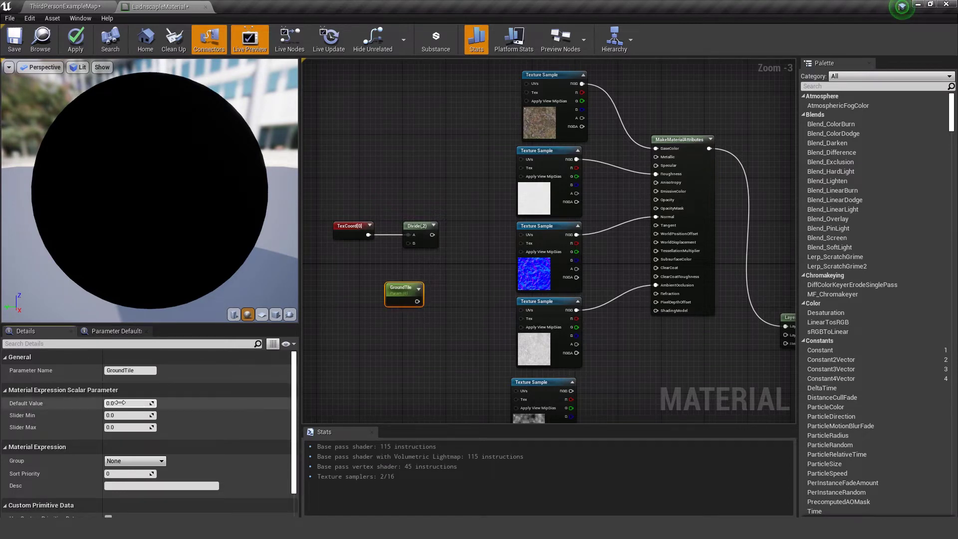
{"action": "type", "text": "1"}
{"action": "key", "text": "Return"}
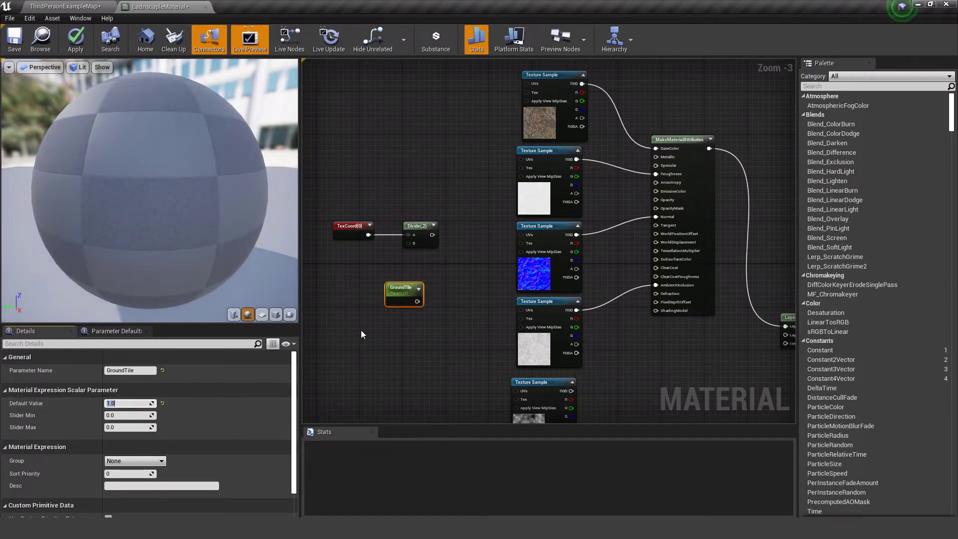
{"action": "left_click_drag", "start_coordinate": [416, 302], "coordinate": [408, 243]}
{"action": "left_click_drag", "start_coordinate": [399, 287], "coordinate": [356, 259]}
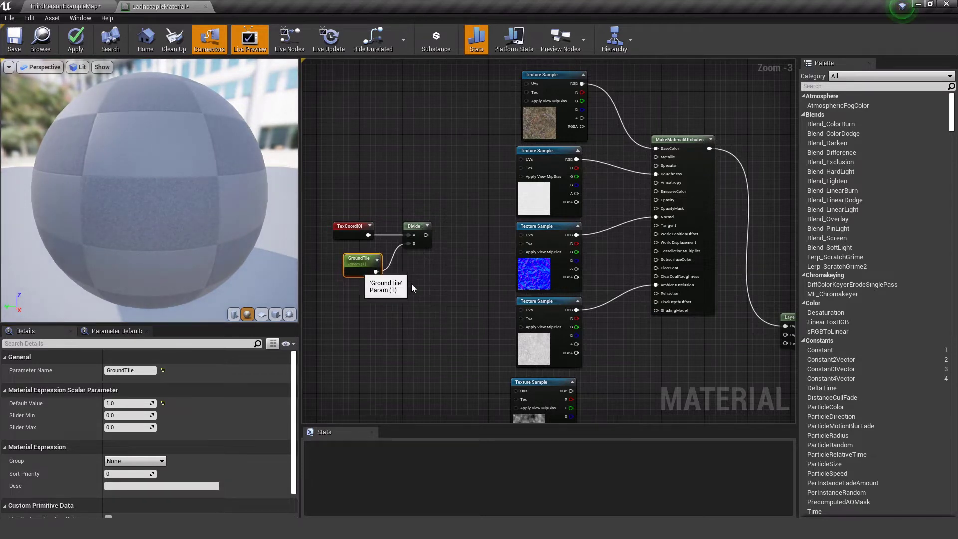
Step: Connect the Divide output to the UVs of all five ground texture samples, including the height texture
{"action": "left_click_drag", "start_coordinate": [425, 235], "coordinate": [527, 84]}
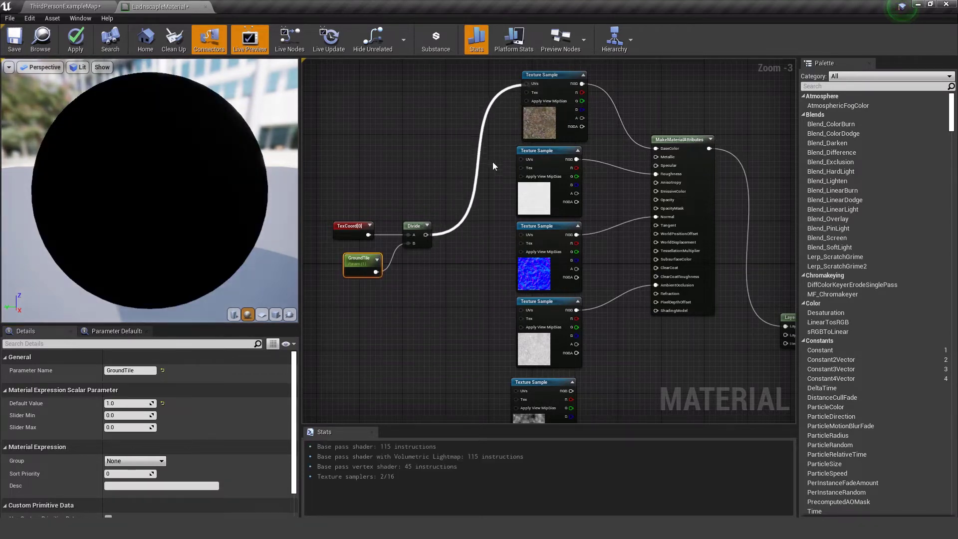
{"action": "left_click_drag", "start_coordinate": [427, 234], "coordinate": [522, 311]}
{"action": "right_click_drag", "start_coordinate": [449, 306], "coordinate": [438, 250]}
{"action": "left_click_drag", "start_coordinate": [414, 178], "coordinate": [507, 335]}
{"action": "left_click", "coordinate": [619, 306]}
{"action": "right_click_drag", "start_coordinate": [620, 307], "coordinate": [543, 274]}
{"action": "left_click", "coordinate": [453, 346]}
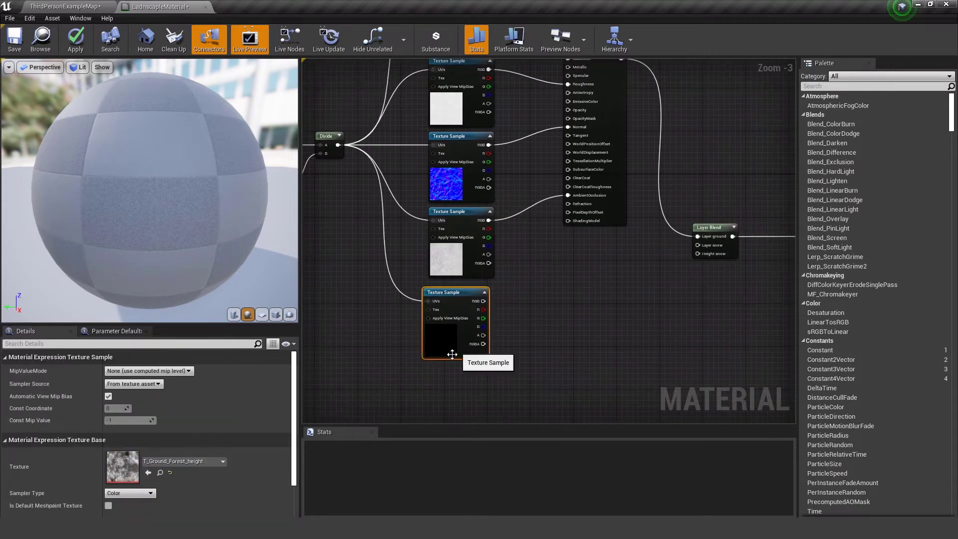
{"action": "left_click_drag", "start_coordinate": [449, 345], "coordinate": [454, 351]}
Step: Add the MF_Snow_B03 function from Snow_FX's MaterialFunction/Snow folder to the material graph and connect its Result to Layer snow of Layer Blend
{"action": "right_click_drag", "start_coordinate": [569, 233], "coordinate": [487, 290]}
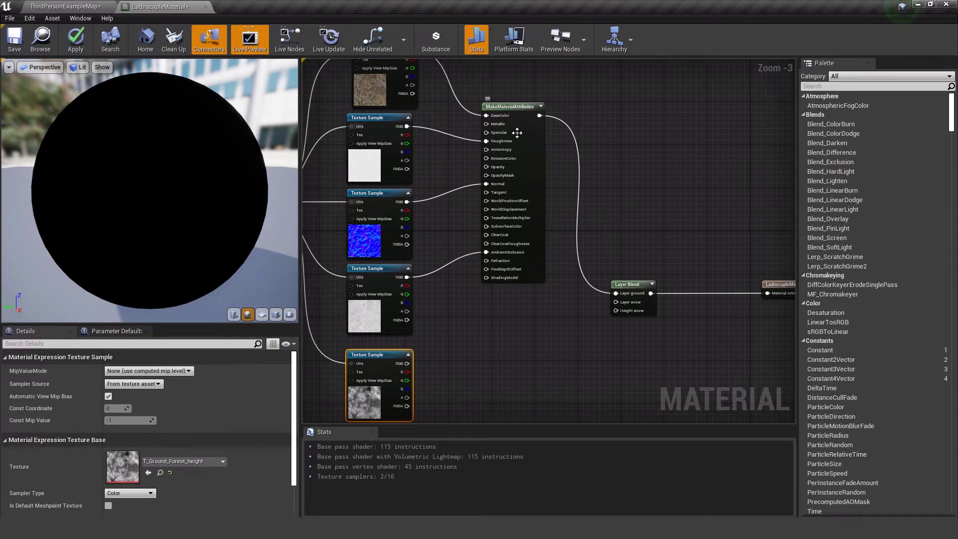
{"action": "right_click_drag", "start_coordinate": [651, 336], "coordinate": [516, 262]}
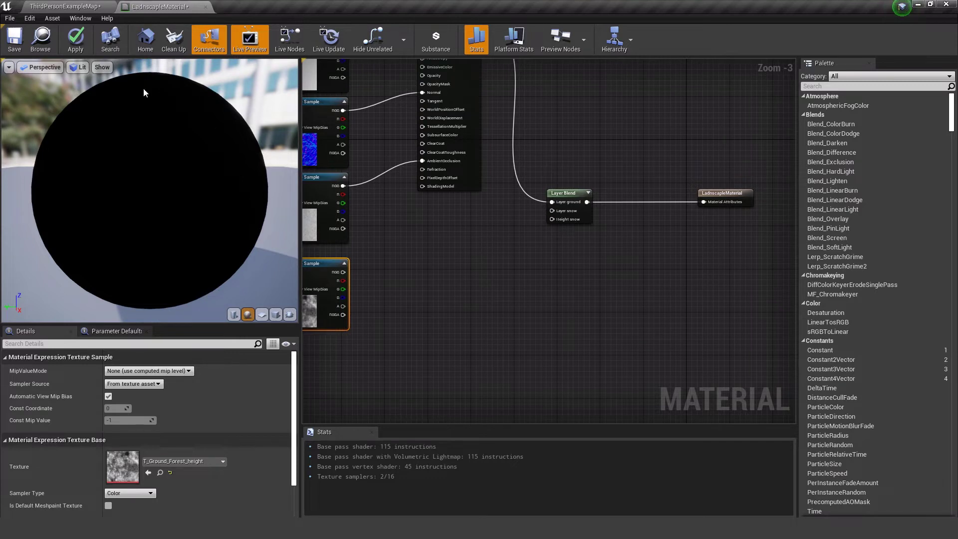
{"action": "left_click", "coordinate": [65, 7]}
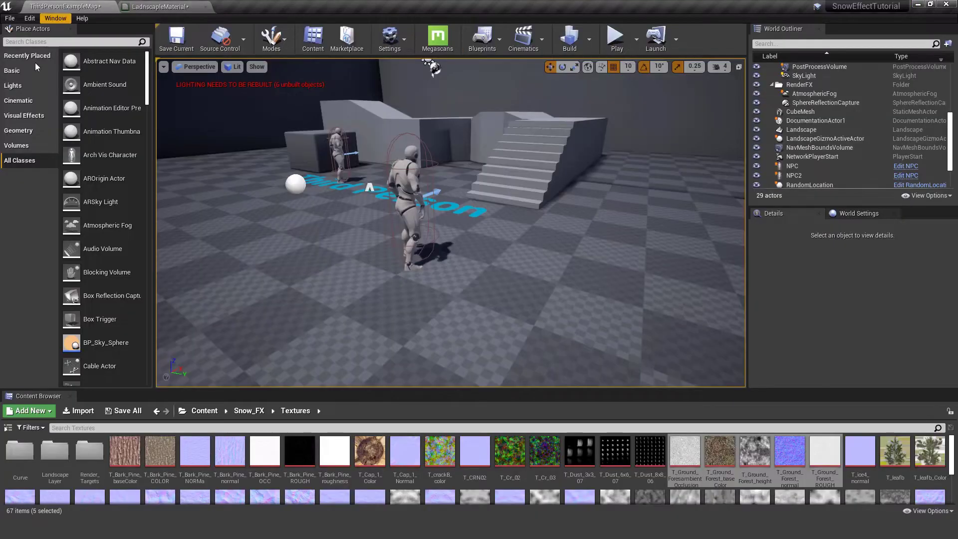
{"action": "left_click", "coordinate": [252, 410]}
{"action": "left_click", "coordinate": [202, 413]}
{"action": "double_click", "coordinate": [100, 463]}
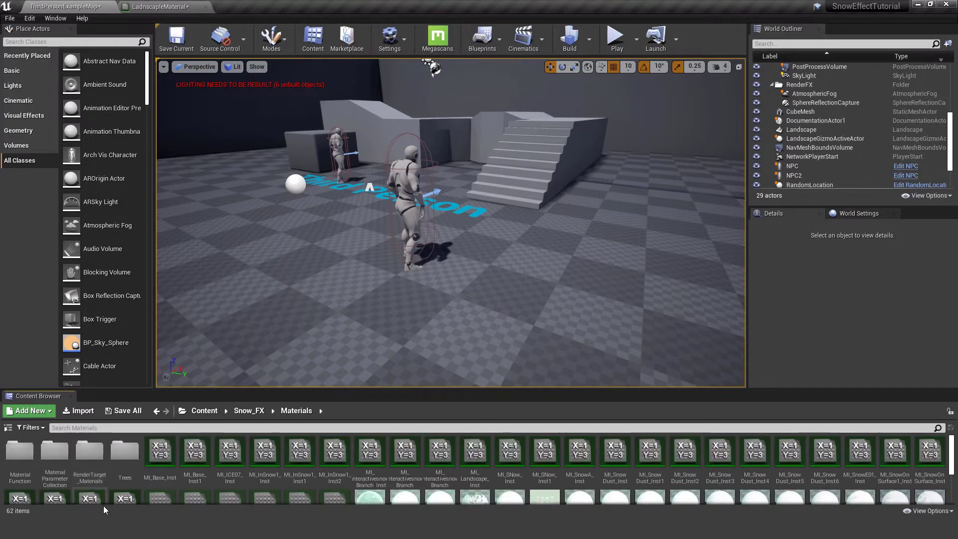
{"action": "double_click", "coordinate": [54, 453]}
{"action": "double_click", "coordinate": [54, 454]}
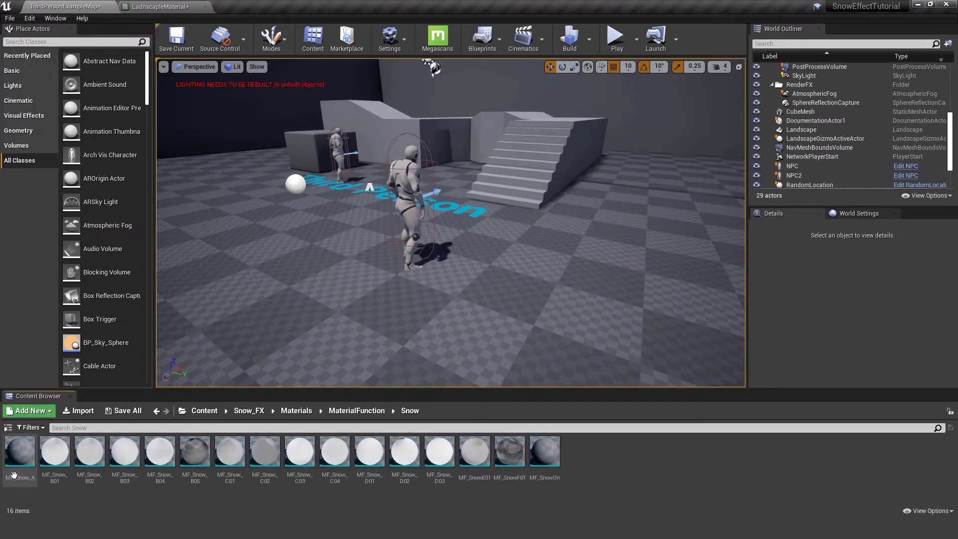
{"action": "left_click", "coordinate": [123, 450]}
{"action": "left_click_drag", "start_coordinate": [123, 450], "coordinate": [571, 171]}
Step: Connect the Height output of MF_Snow_B03 to Height snow of Layer Blend and apply the material
{"action": "scroll", "coordinate": [447, 261], "scroll_direction": "up", "scroll_amount": 3}
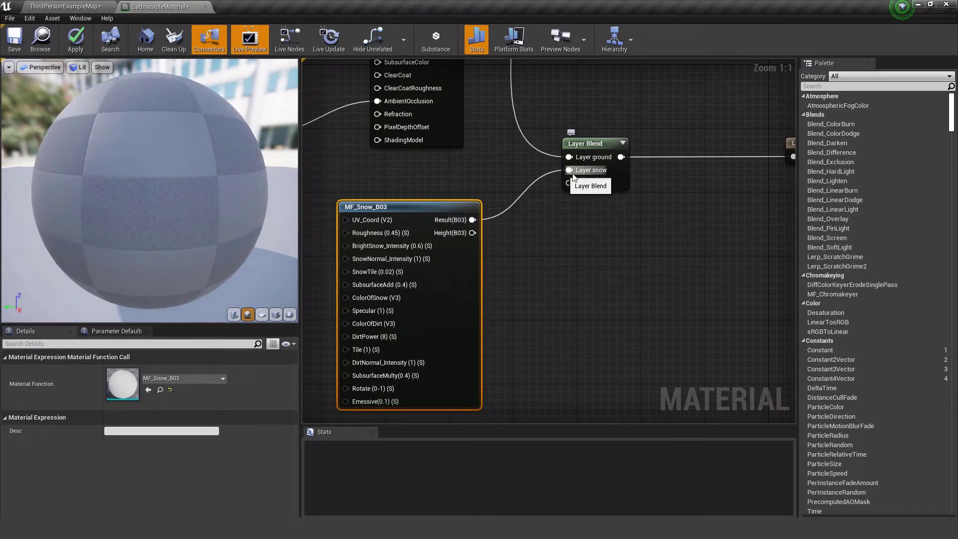
{"action": "left_click_drag", "start_coordinate": [472, 233], "coordinate": [570, 183]}
{"action": "scroll", "coordinate": [377, 408], "scroll_direction": "down", "scroll_amount": 3}
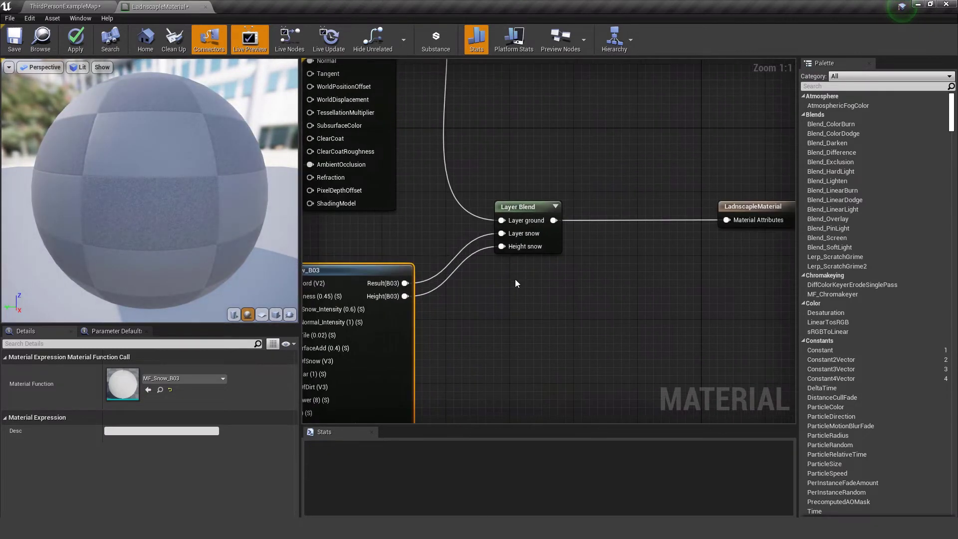
{"action": "left_click", "coordinate": [100, 31]}
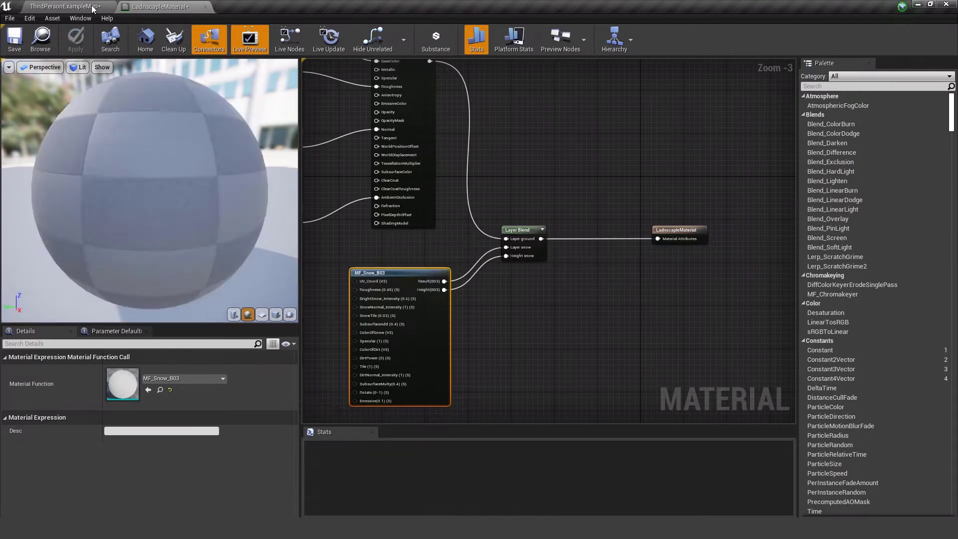
Step: Create a material instance of LadnscapleMaterial in the Content folder of the ThirdPersonExampleMap level editor, keeping its default name
{"action": "left_click", "coordinate": [92, 9]}
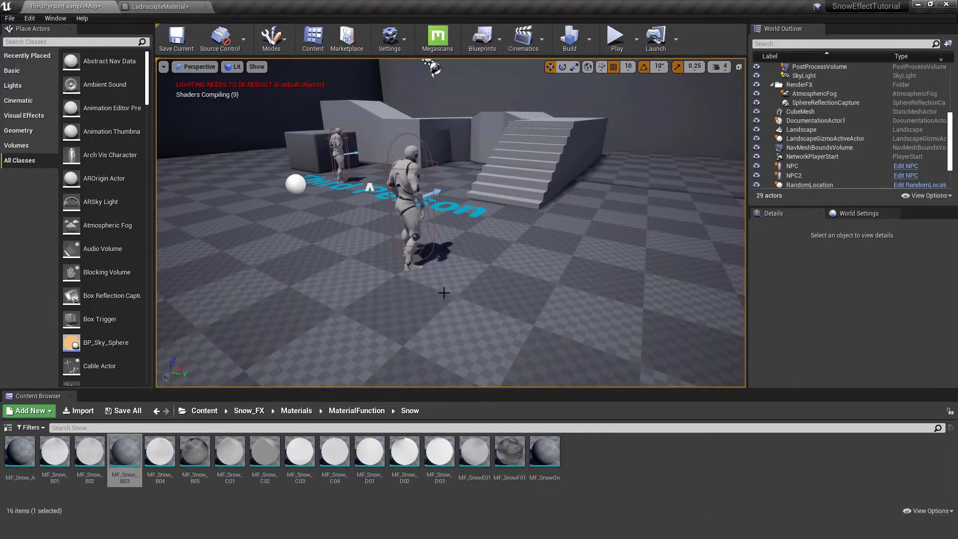
{"action": "left_click", "coordinate": [300, 411]}
{"action": "left_click", "coordinate": [204, 411]}
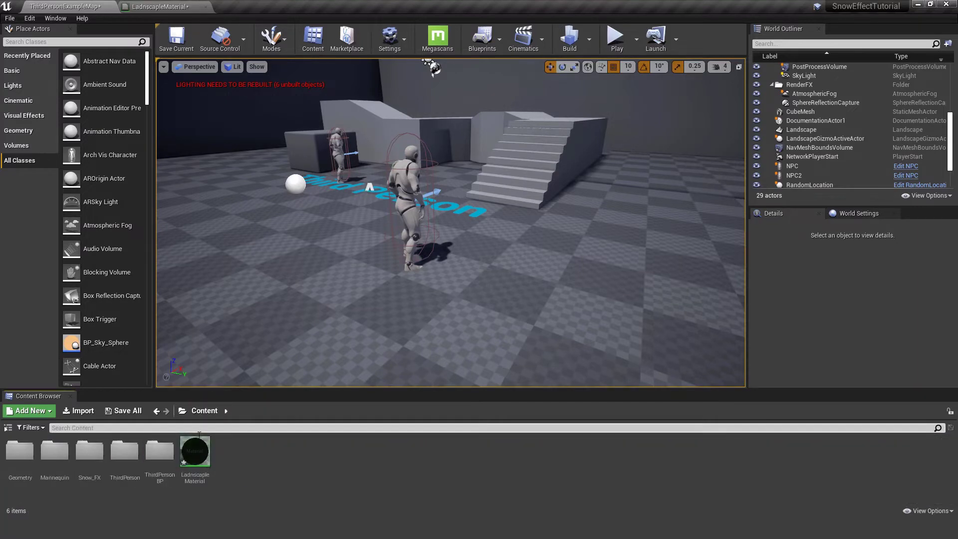
{"action": "right_click", "coordinate": [194, 456]}
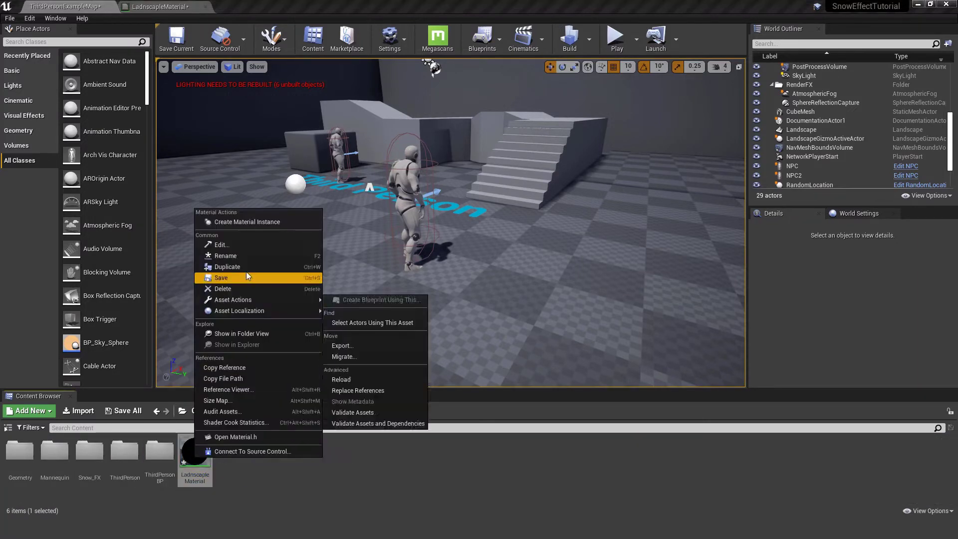
{"action": "left_click", "coordinate": [253, 226]}
{"action": "key", "text": "Return"}
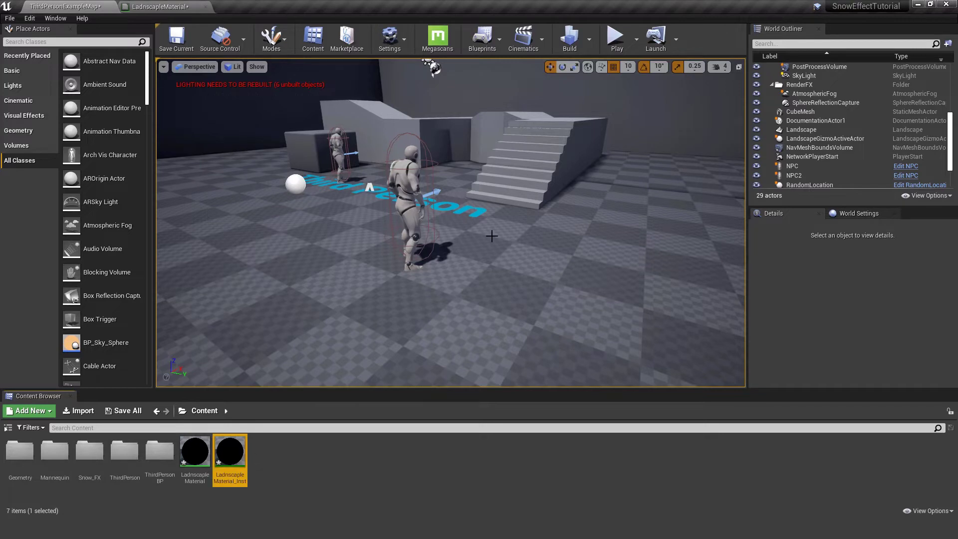
Step: Select the landscape floor in the level and assign the new material instance as its Landscape Material
{"action": "scroll", "coordinate": [491, 235], "scroll_direction": "down", "scroll_amount": 5}
{"action": "left_click", "coordinate": [575, 202]}
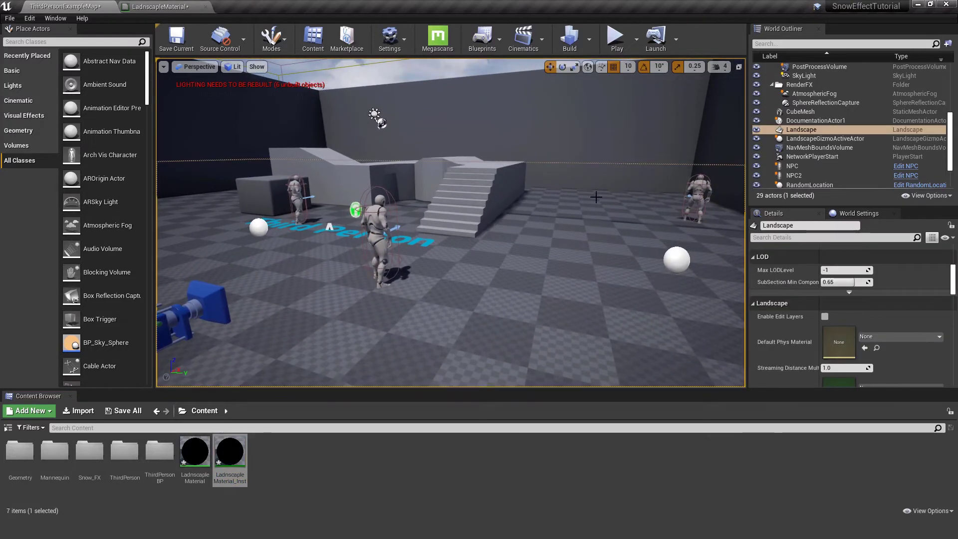
{"action": "scroll", "coordinate": [848, 324], "scroll_direction": "down", "scroll_amount": 2}
{"action": "left_click_drag", "start_coordinate": [229, 452], "coordinate": [844, 331]}
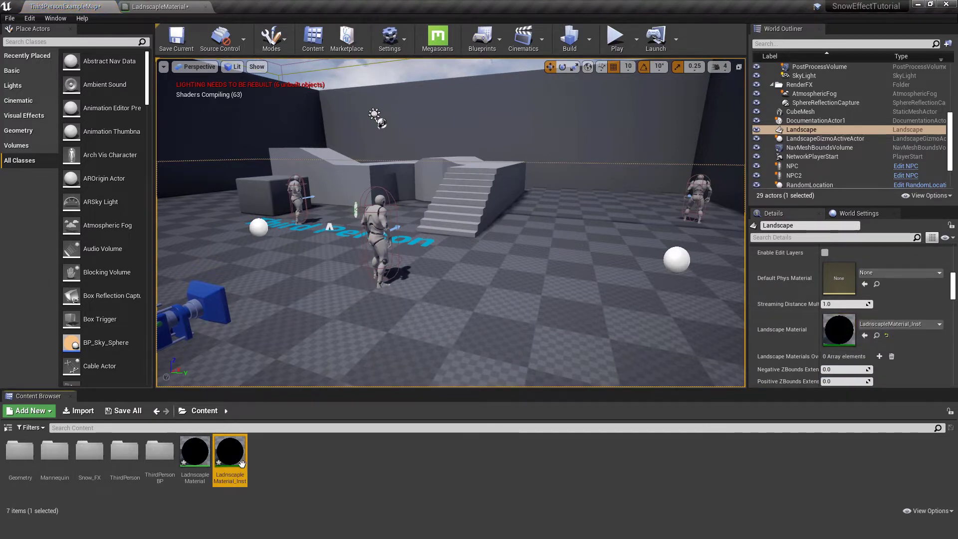
Step: Switch to Landscape editing mode and create ground_LayerInfo for the ground paint layer in the ThirdPersonExampleMap_sharedassets folder
{"action": "left_click", "coordinate": [273, 38]}
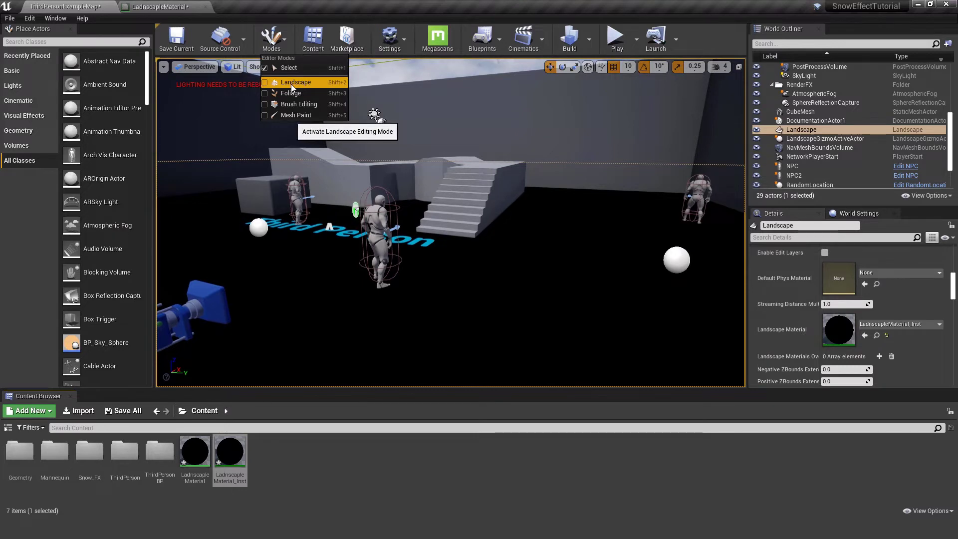
{"action": "left_click", "coordinate": [291, 83]}
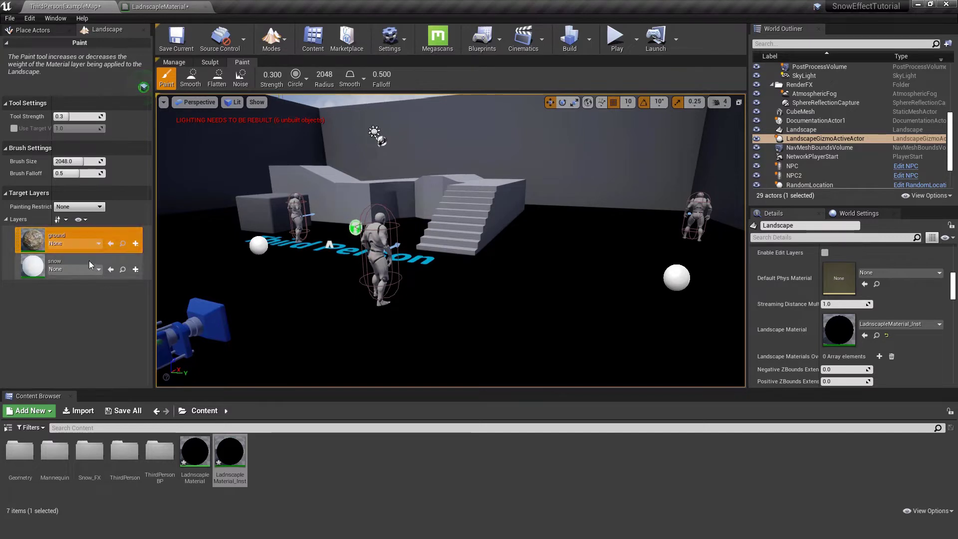
{"action": "left_click", "coordinate": [135, 243]}
{"action": "left_click", "coordinate": [166, 254]}
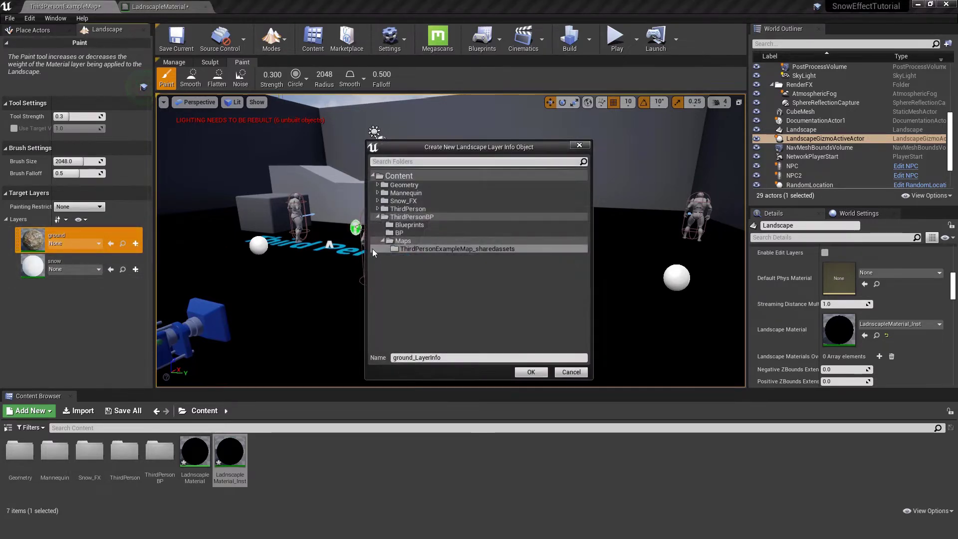
{"action": "left_click", "coordinate": [530, 372]}
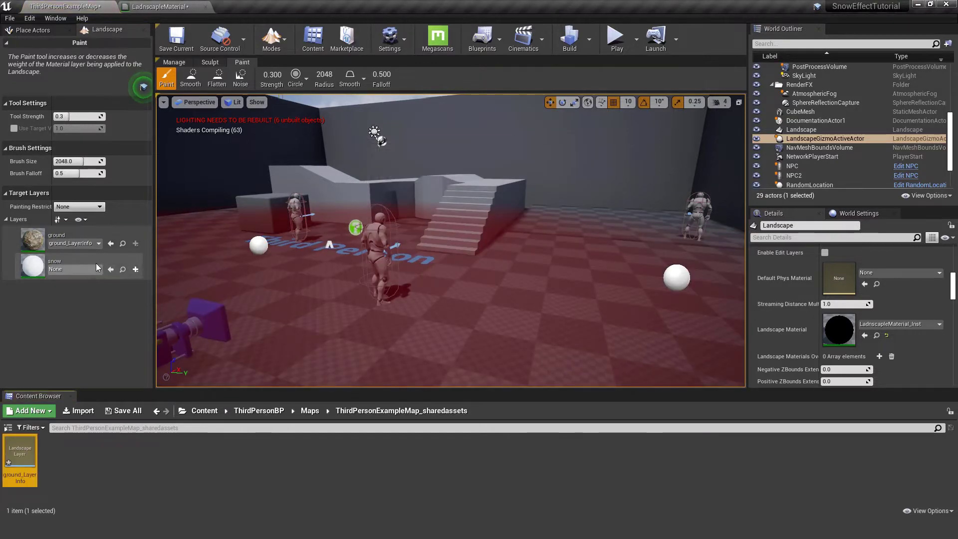
Step: Create snow_LayerInfo for the snow paint layer in the ThirdPersonExampleMap_sharedassets folder
{"action": "left_click", "coordinate": [134, 270]}
{"action": "left_click", "coordinate": [153, 279]}
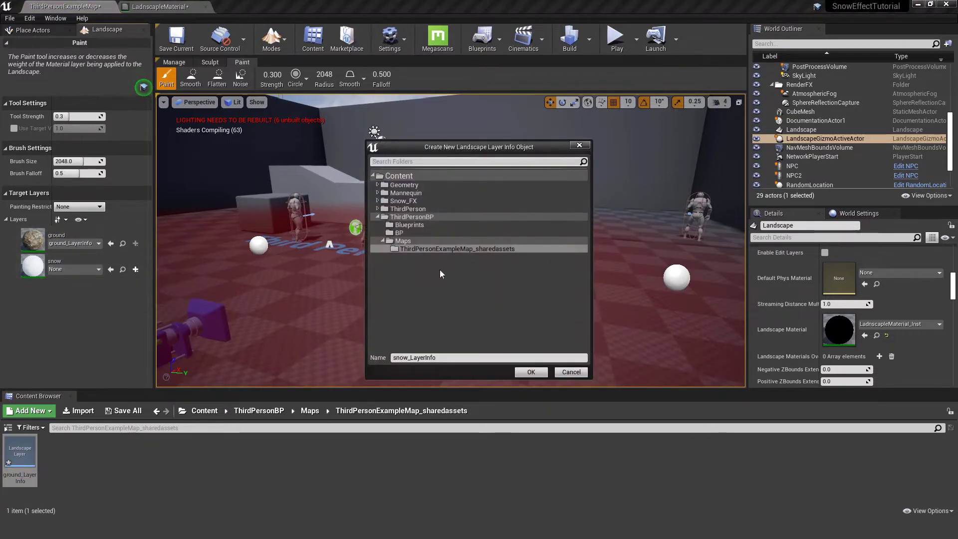
{"action": "left_click", "coordinate": [528, 372]}
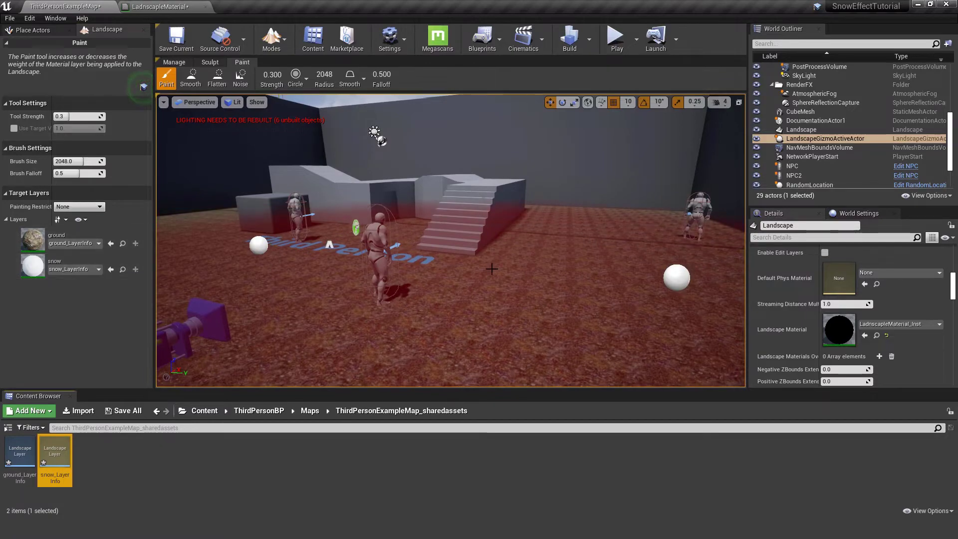
Step: Paint the snow layer across the landscape floor with a brush size of about 795.5, and return to Select mode
{"action": "mouse_move", "coordinate": [451, 239]}
{"action": "right_mouse_down"}
{"action": "mouse_move", "coordinate": [583, 210]}
{"action": "mouse_move", "coordinate": [568, 240]}
{"action": "right_mouse_up"}
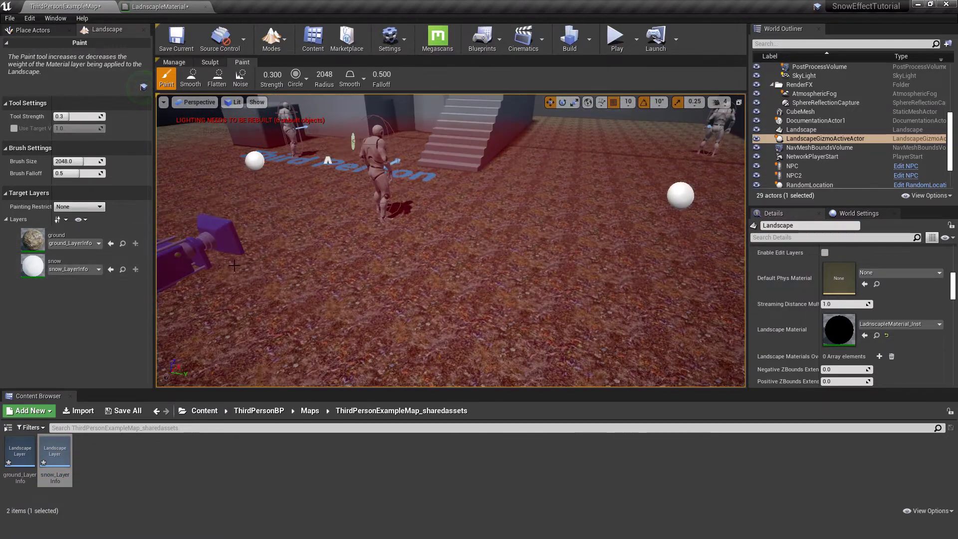
{"action": "left_click", "coordinate": [87, 260]}
{"action": "mouse_move", "coordinate": [371, 252]}
{"action": "right_mouse_down"}
{"action": "mouse_move", "coordinate": [364, 259]}
{"action": "mouse_move", "coordinate": [371, 252]}
{"action": "right_mouse_up"}
{"action": "key", "text": "s"}
{"action": "left_click_drag", "start_coordinate": [75, 161], "coordinate": [67, 161]}
{"action": "right_click_drag", "start_coordinate": [401, 214], "coordinate": [411, 205]}
{"action": "key", "text": "s"}
{"action": "left_click", "coordinate": [416, 195]}
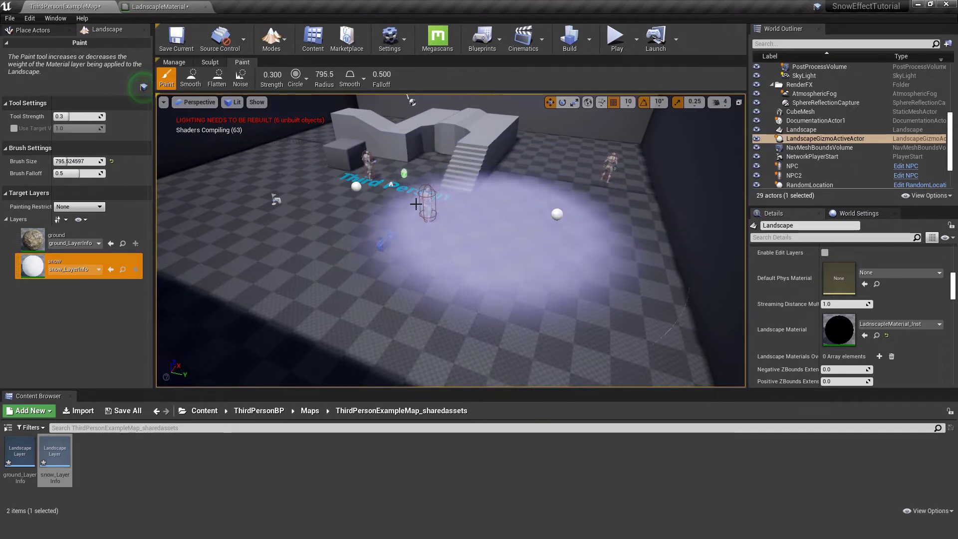
{"action": "mouse_move", "coordinate": [466, 161]}
{"action": "left_mouse_down"}
{"action": "mouse_move", "coordinate": [442, 228]}
{"action": "mouse_move", "coordinate": [303, 183]}
{"action": "mouse_move", "coordinate": [523, 154]}
{"action": "mouse_move", "coordinate": [458, 279]}
{"action": "mouse_move", "coordinate": [428, 205]}
{"action": "left_mouse_up"}
{"action": "key", "text": "w"}
{"action": "mouse_move", "coordinate": [428, 205]}
{"action": "right_mouse_down"}
{"action": "mouse_move", "coordinate": [427, 175]}
{"action": "mouse_move", "coordinate": [428, 192]}
{"action": "right_mouse_up"}
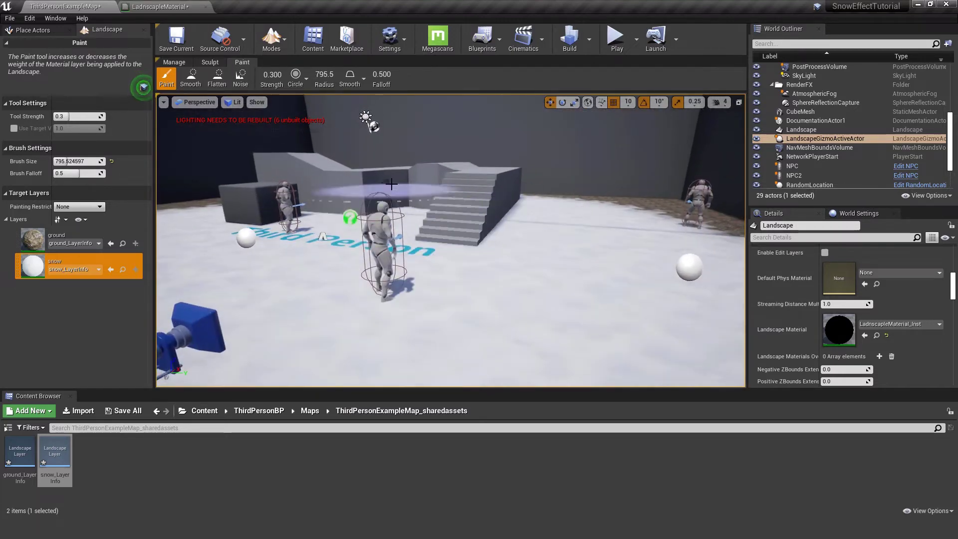
{"action": "left_click", "coordinate": [278, 46]}
{"action": "left_click", "coordinate": [283, 68]}
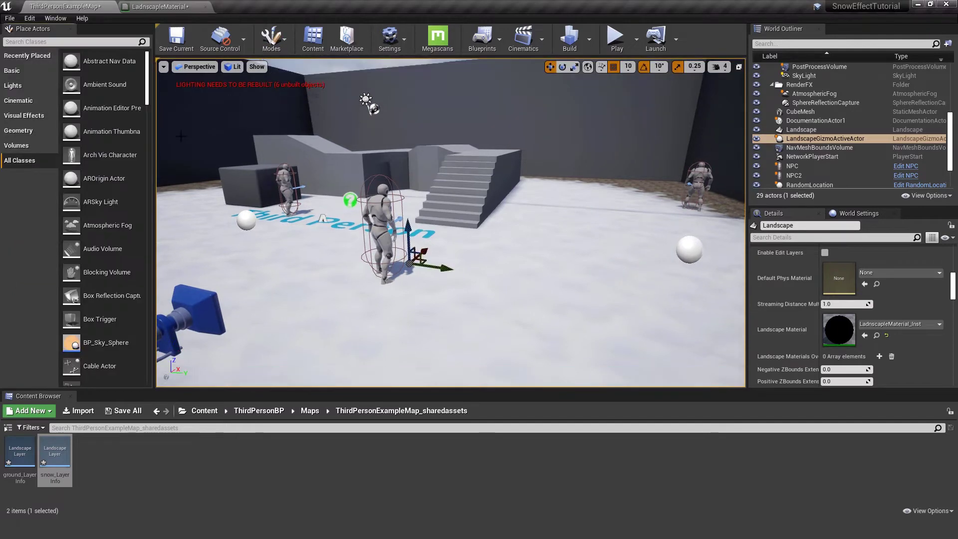
Step: Examine the landscape's mesh density in Brush Wireframe view and return to Lit view
{"action": "right_click_drag", "start_coordinate": [490, 176], "coordinate": [494, 175]}
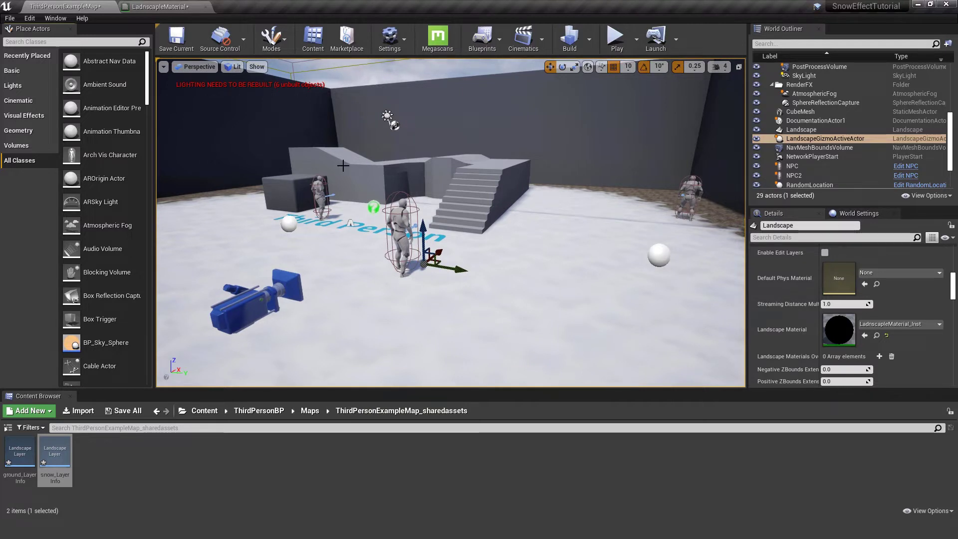
{"action": "left_click", "coordinate": [233, 66]}
{"action": "left_click", "coordinate": [252, 106]}
{"action": "right_click_drag", "start_coordinate": [371, 204], "coordinate": [373, 241]}
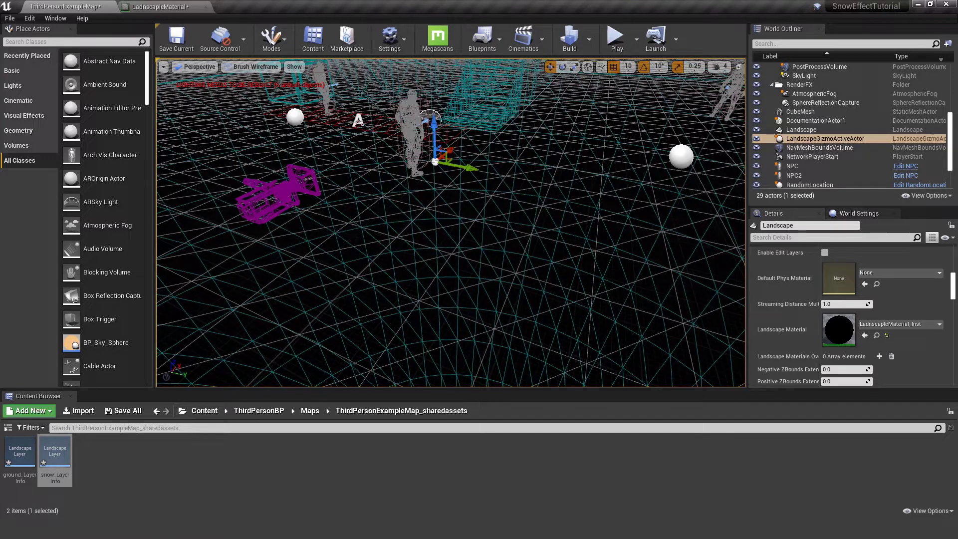
{"action": "left_click", "coordinate": [258, 68]}
{"action": "left_click", "coordinate": [259, 87]}
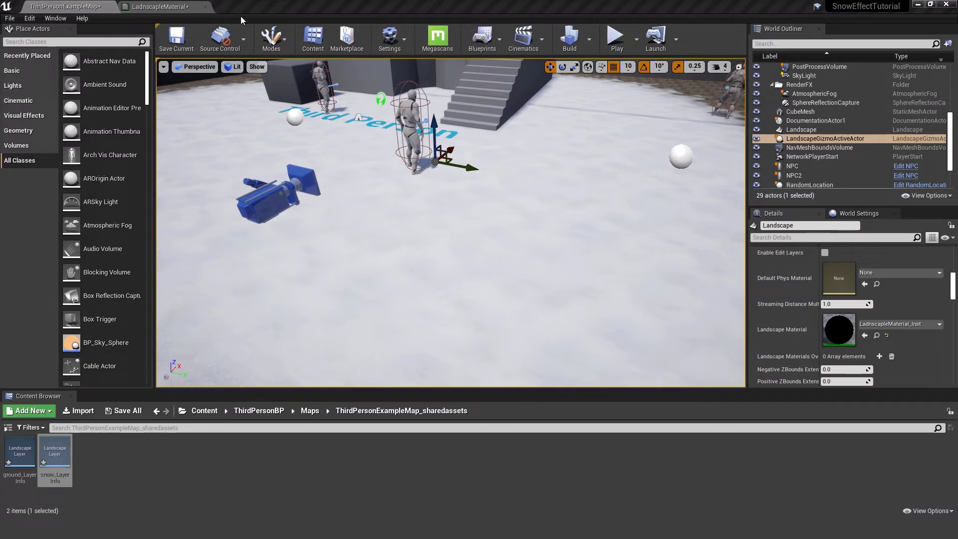
Step: Set the D3D11 Tessellation Mode of LadnscapleMaterial to Flat Tessellation
{"action": "left_click", "coordinate": [180, 7]}
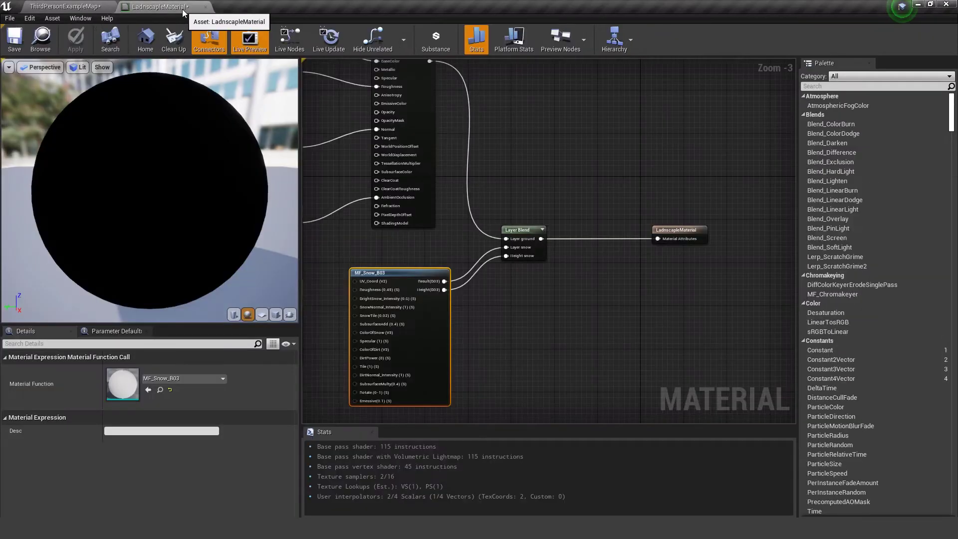
{"action": "left_click_drag", "start_coordinate": [627, 201], "coordinate": [718, 310]}
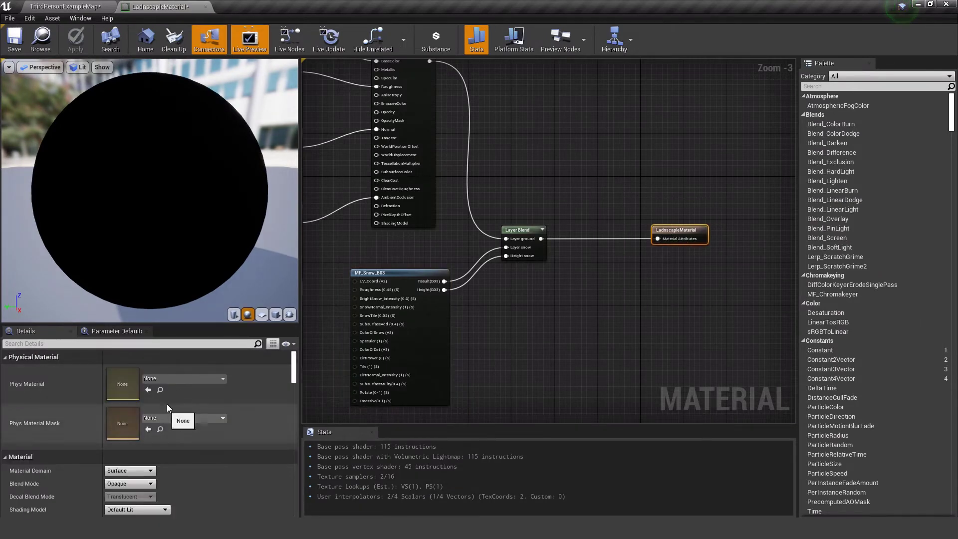
{"action": "scroll", "coordinate": [172, 396], "scroll_direction": "down", "scroll_amount": 15}
{"action": "scroll", "coordinate": [184, 390], "scroll_direction": "down", "scroll_amount": 6}
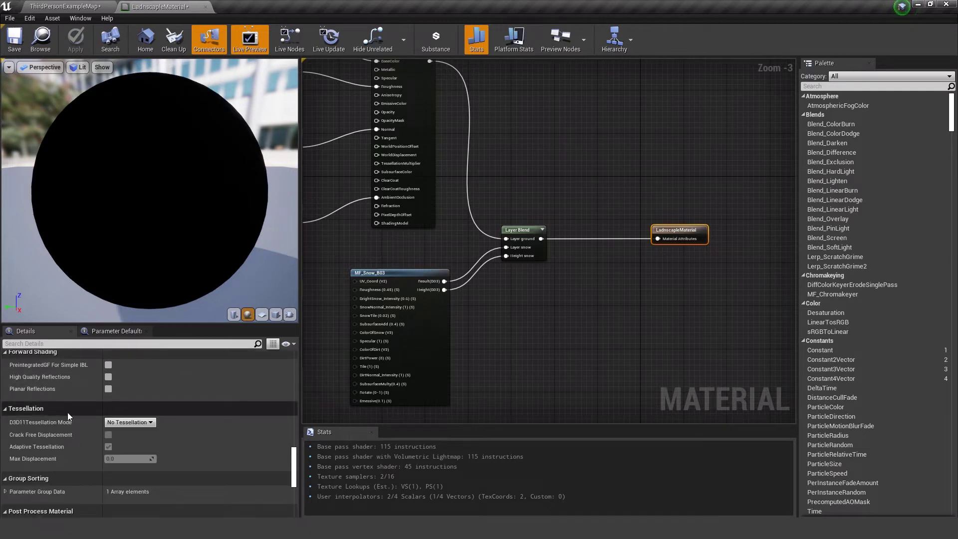
{"action": "left_click", "coordinate": [125, 422]}
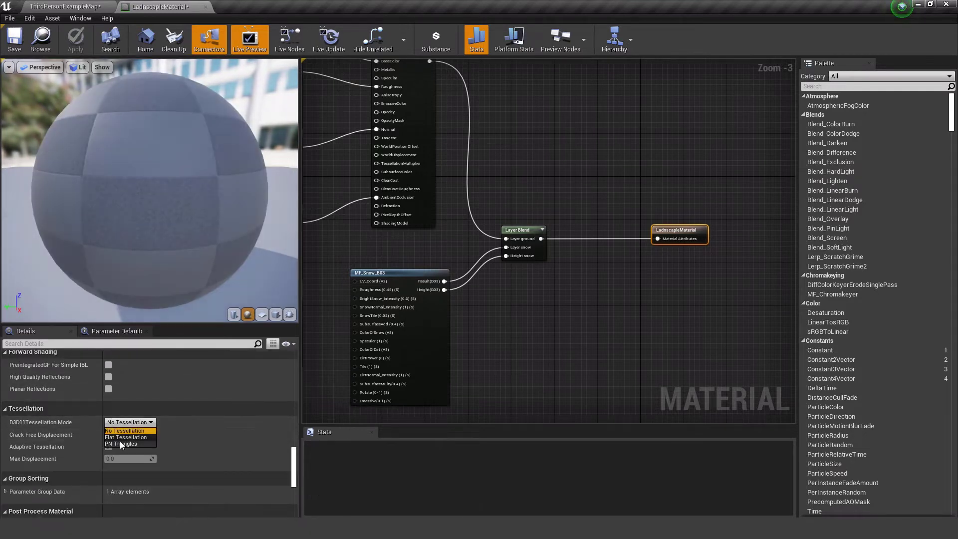
{"action": "left_click", "coordinate": [125, 438]}
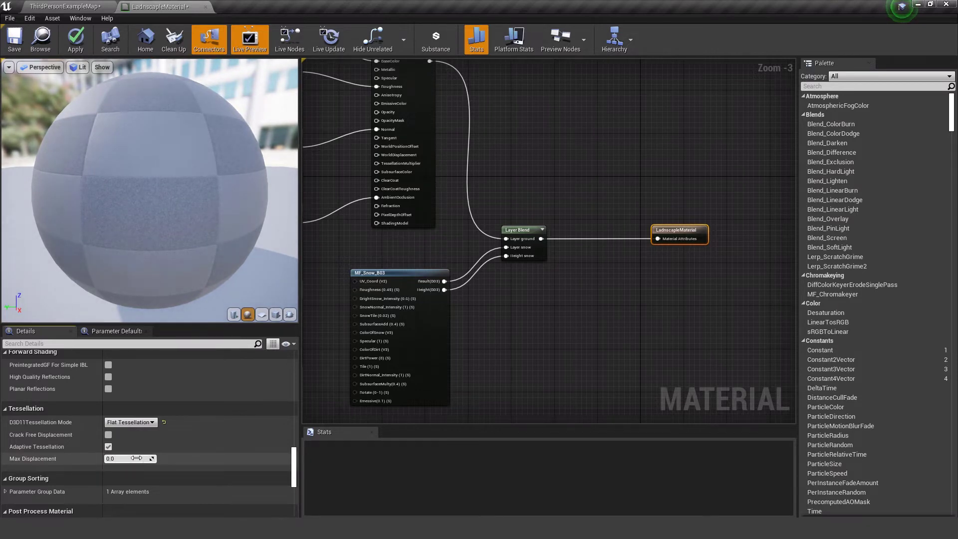
Step: Set the material's Max Displacement to 20 and apply the material
{"action": "left_click", "coordinate": [136, 458]}
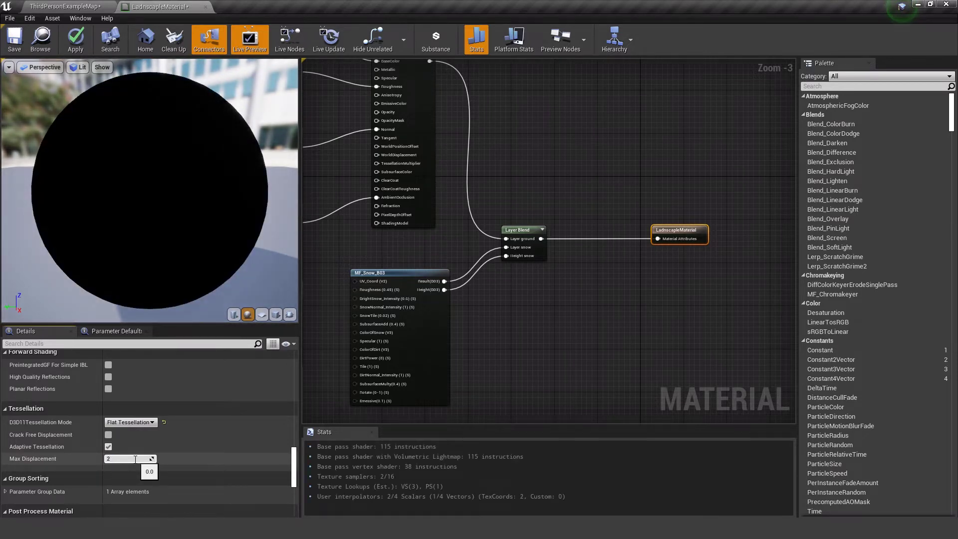
{"action": "type", "text": "20"}
{"action": "key", "text": "Return"}
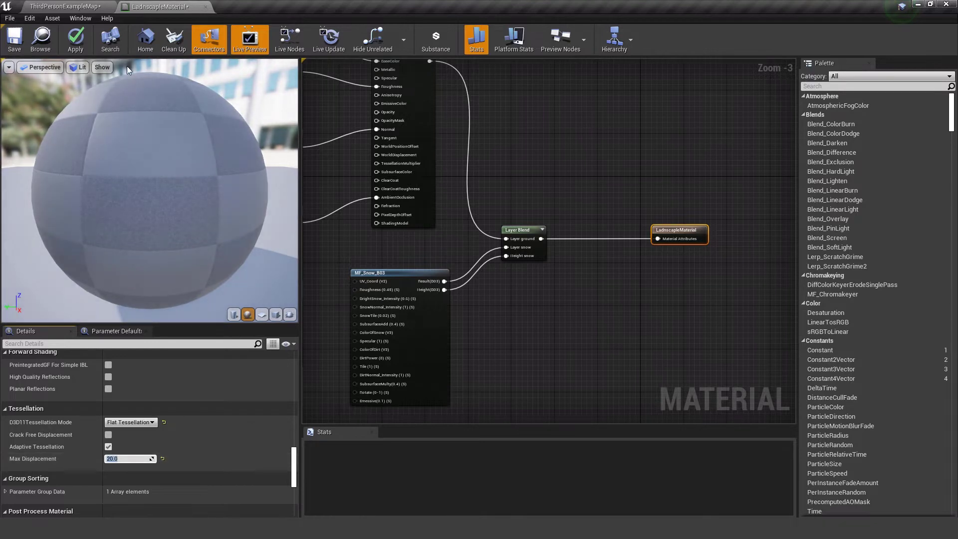
{"action": "left_click", "coordinate": [76, 40]}
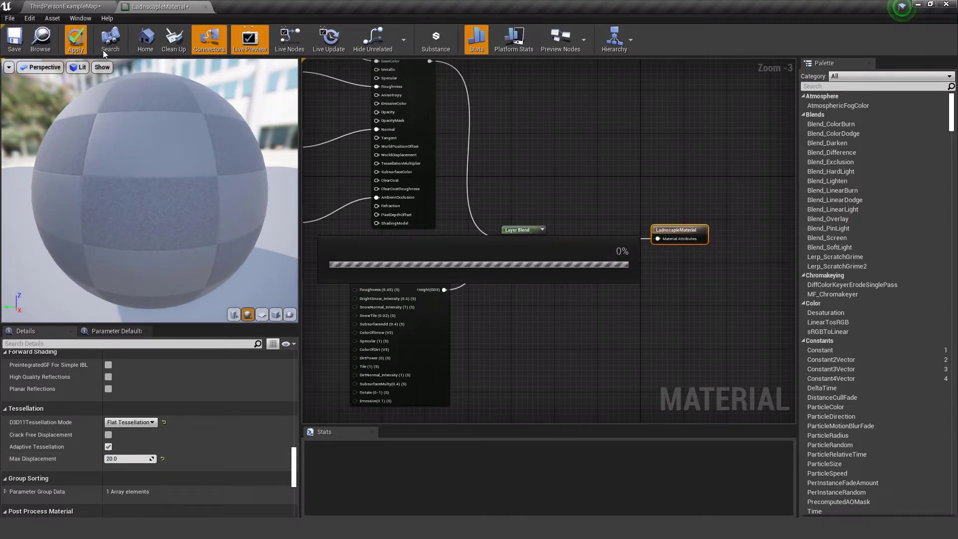
Step: Inspect the tessellated landscape mesh of the level in Brush Wireframe view, and switch back to Lit view
{"action": "left_click", "coordinate": [65, 6]}
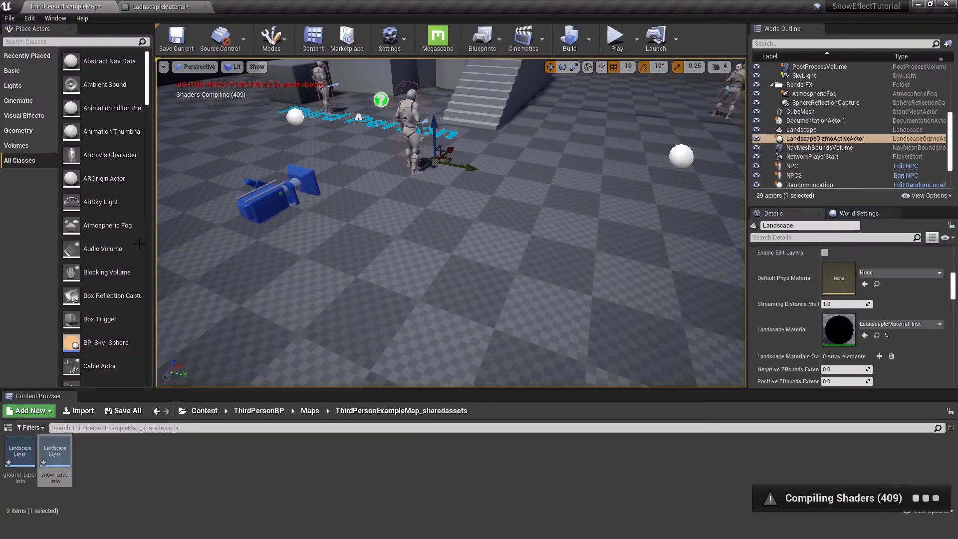
{"action": "left_click", "coordinate": [235, 68]}
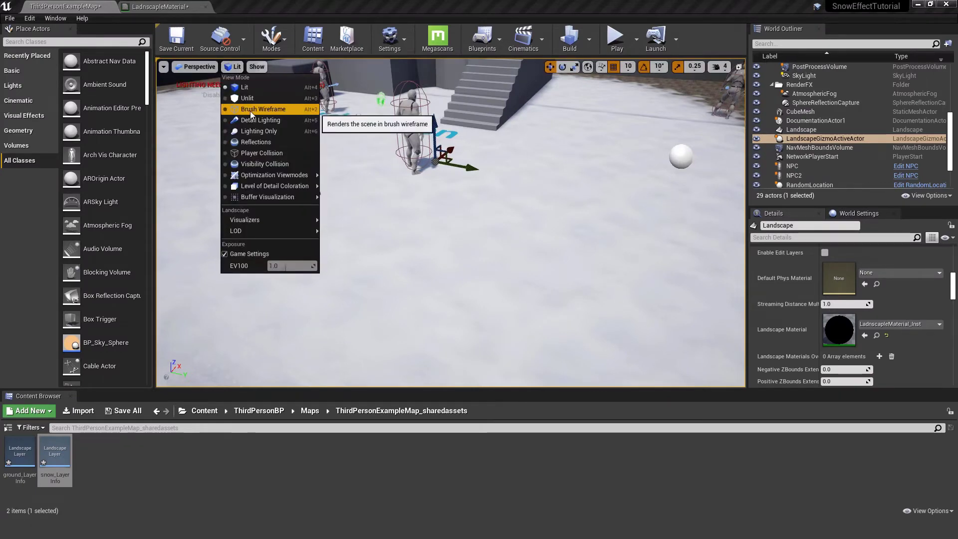
{"action": "left_click", "coordinate": [274, 109]}
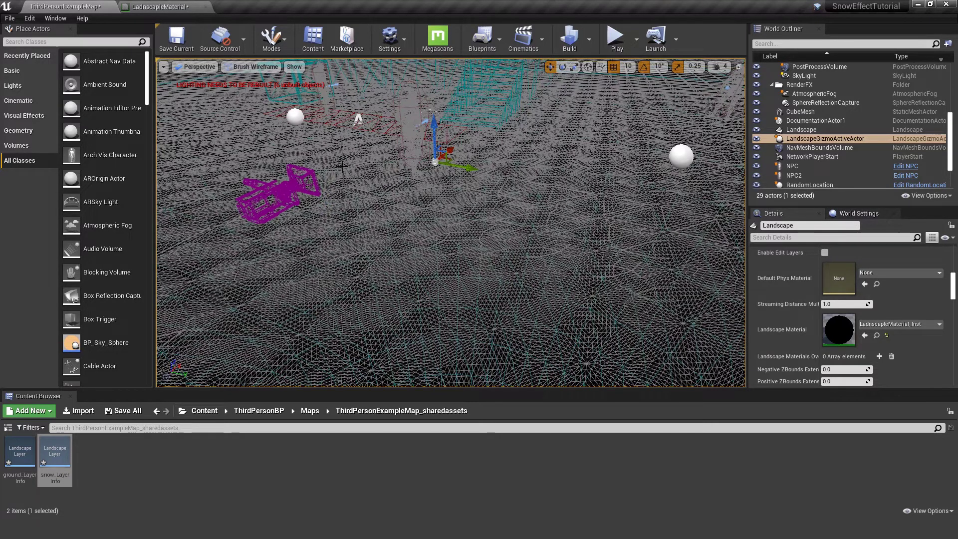
{"action": "left_click", "coordinate": [275, 68]}
{"action": "left_click", "coordinate": [235, 86]}
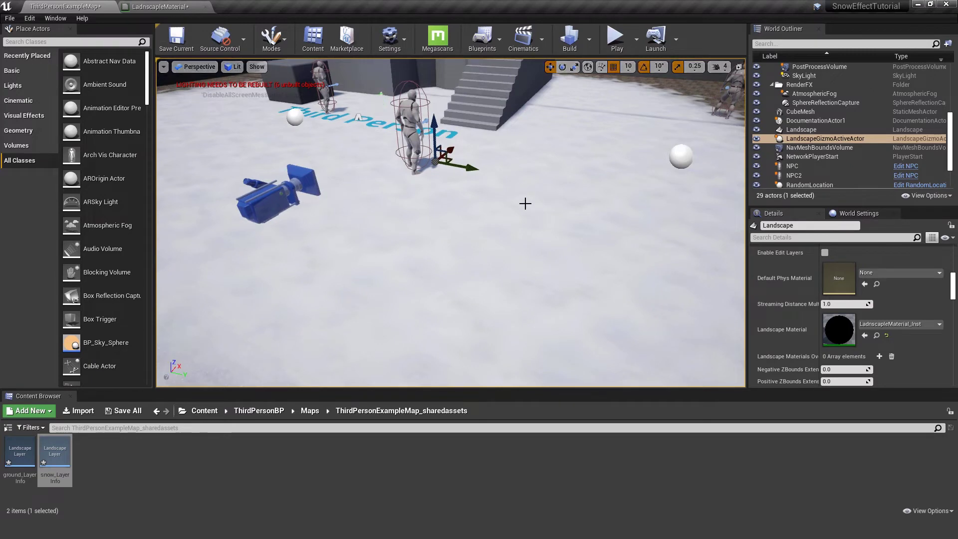
Step: Add the MF_Displacement_Snow_Trail function from Snow_FX/Materials/MaterialFunction/Trail to the LadnscapleMaterial graph
{"action": "left_click", "coordinate": [165, 6]}
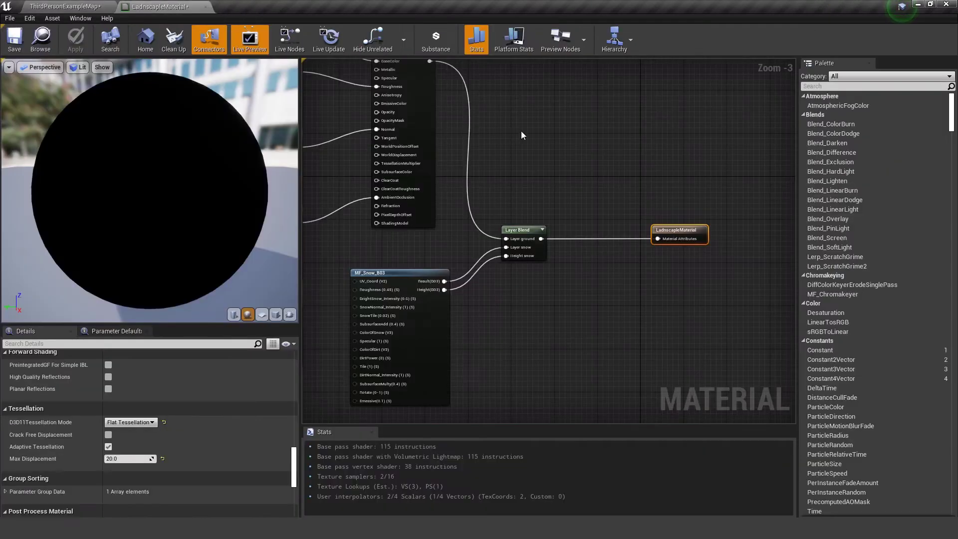
{"action": "left_click", "coordinate": [54, 5]}
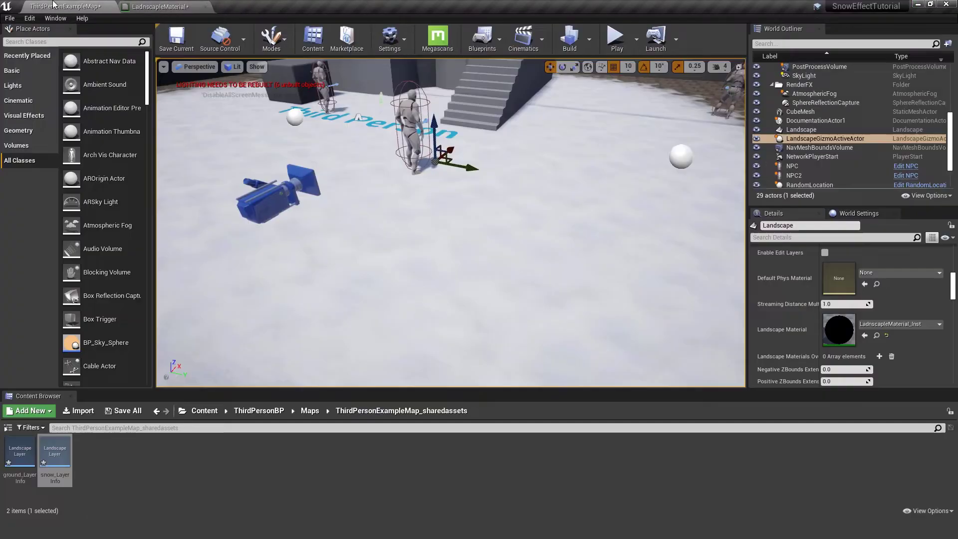
{"action": "left_click", "coordinate": [259, 410]}
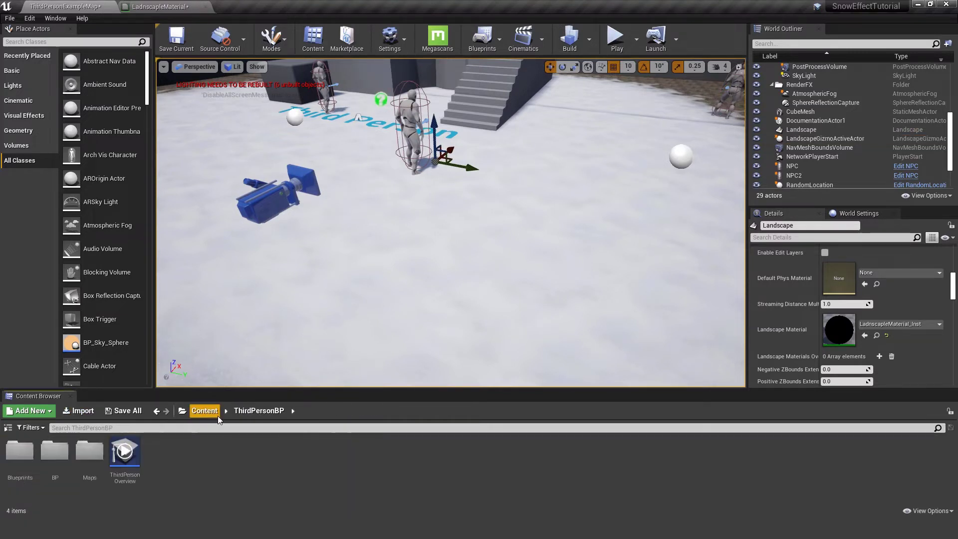
{"action": "left_click", "coordinate": [204, 410]}
{"action": "double_click", "coordinate": [89, 452]}
{"action": "left_click", "coordinate": [91, 462]}
{"action": "double_click", "coordinate": [91, 462]}
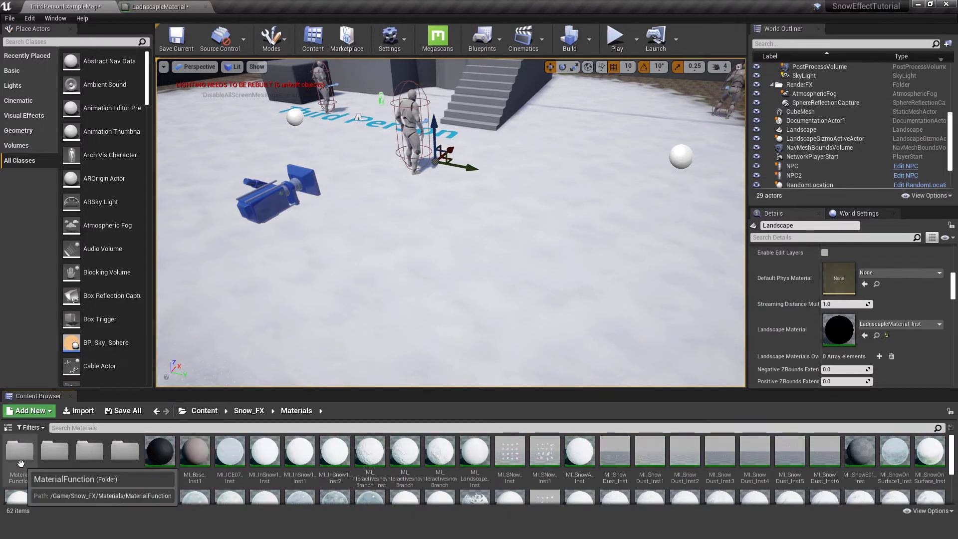
{"action": "double_click", "coordinate": [90, 454]}
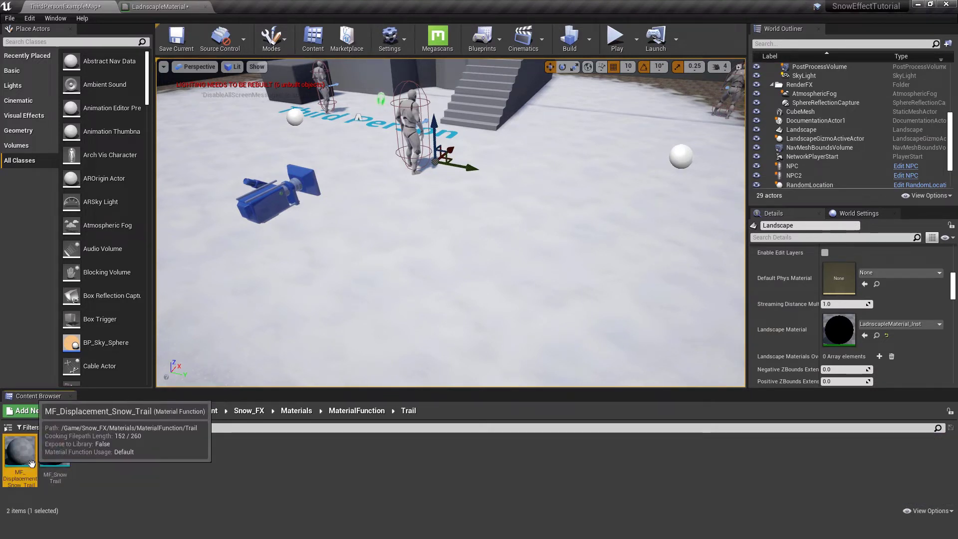
{"action": "left_click_drag", "start_coordinate": [20, 451], "coordinate": [573, 282]}
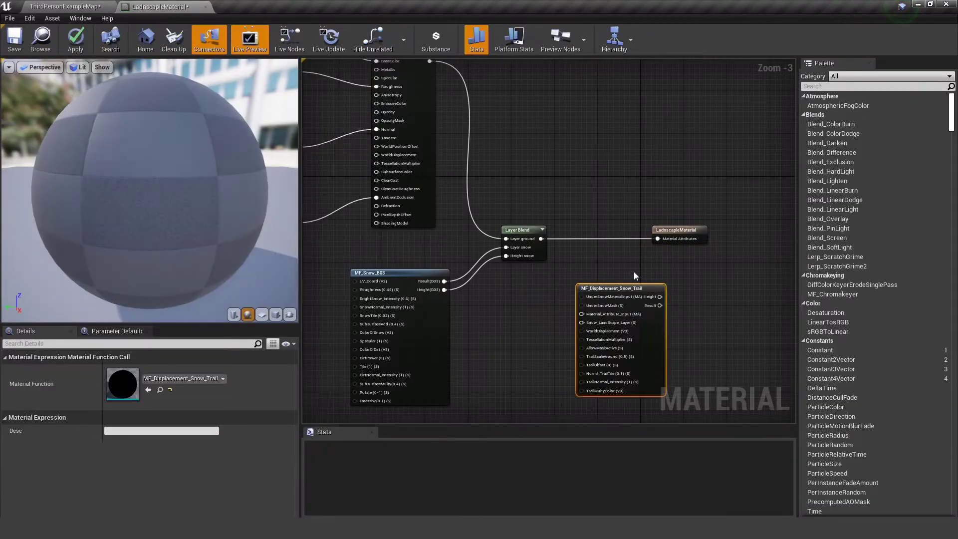
Step: Place MF_Displacement_Snow_Trail between Layer Blend and the material output node, and connect the Layer Blend output to its Material_Attribute_Input
{"action": "right_click_drag", "start_coordinate": [625, 274], "coordinate": [514, 245]}
{"action": "left_click_drag", "start_coordinate": [563, 211], "coordinate": [705, 207]}
{"action": "left_click_drag", "start_coordinate": [504, 258], "coordinate": [567, 232]}
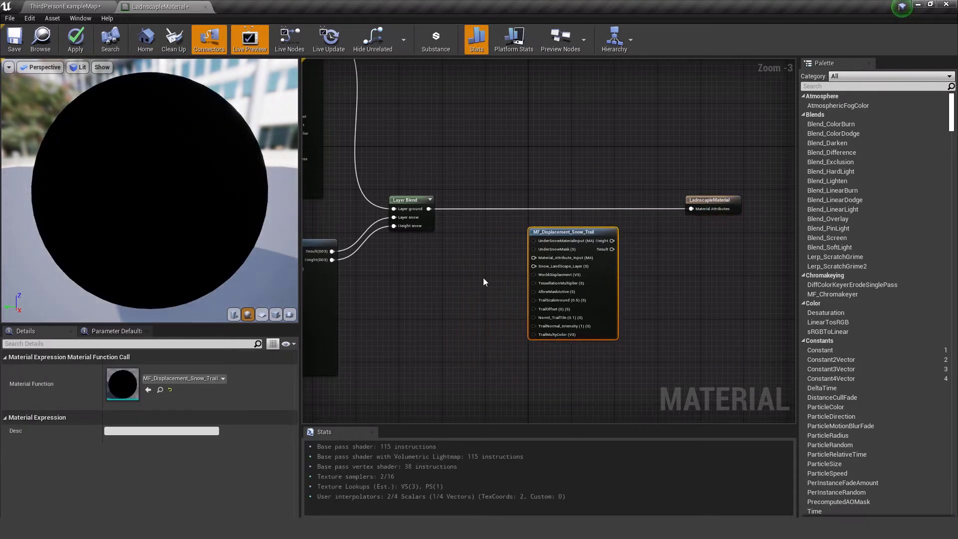
{"action": "scroll", "coordinate": [507, 273], "scroll_direction": "up", "scroll_amount": 3}
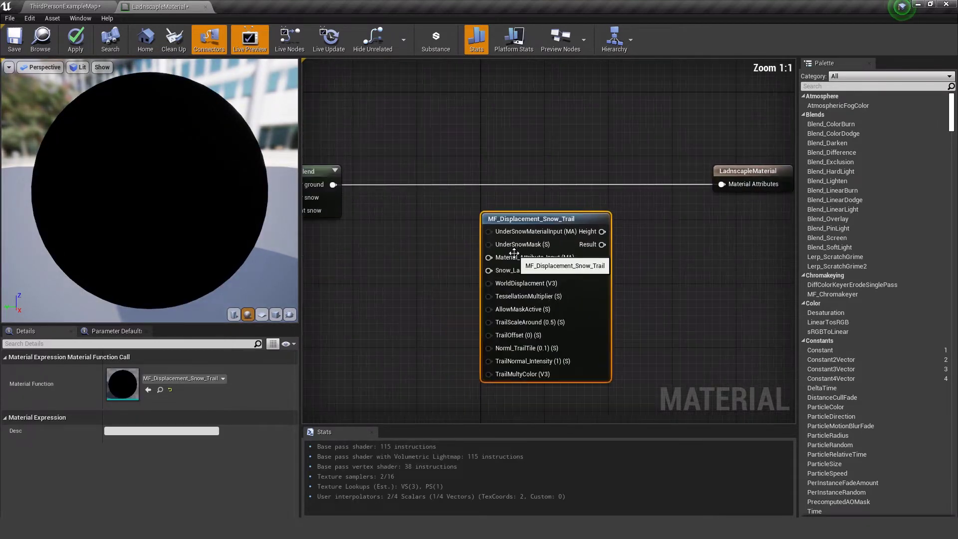
{"action": "left_click_drag", "start_coordinate": [333, 184], "coordinate": [488, 256]}
{"action": "left_click", "coordinate": [419, 298]}
{"action": "right_click_drag", "start_coordinate": [419, 297], "coordinate": [522, 259]}
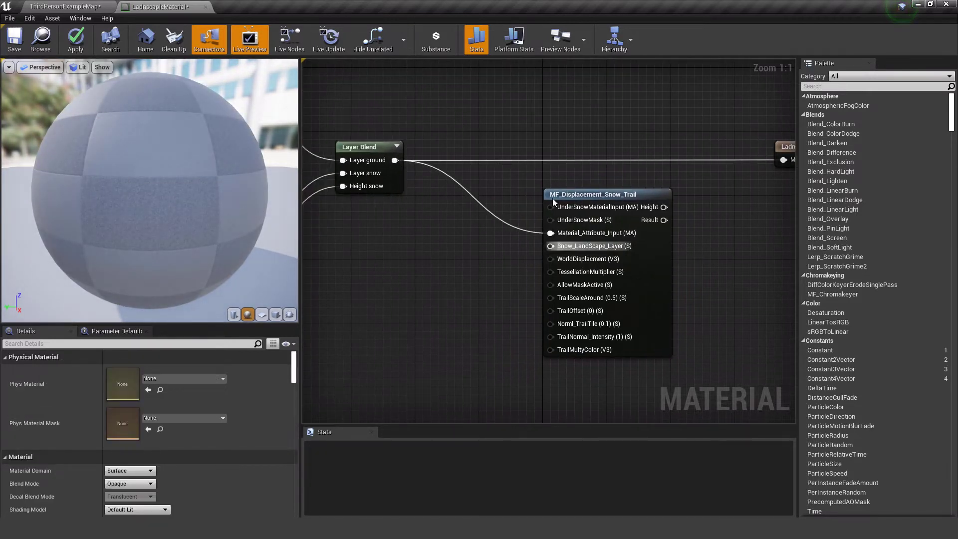
Step: Add a LandscapeLayerWeight node below the Layer Blend node in the material graph
{"action": "left_click", "coordinate": [648, 235]}
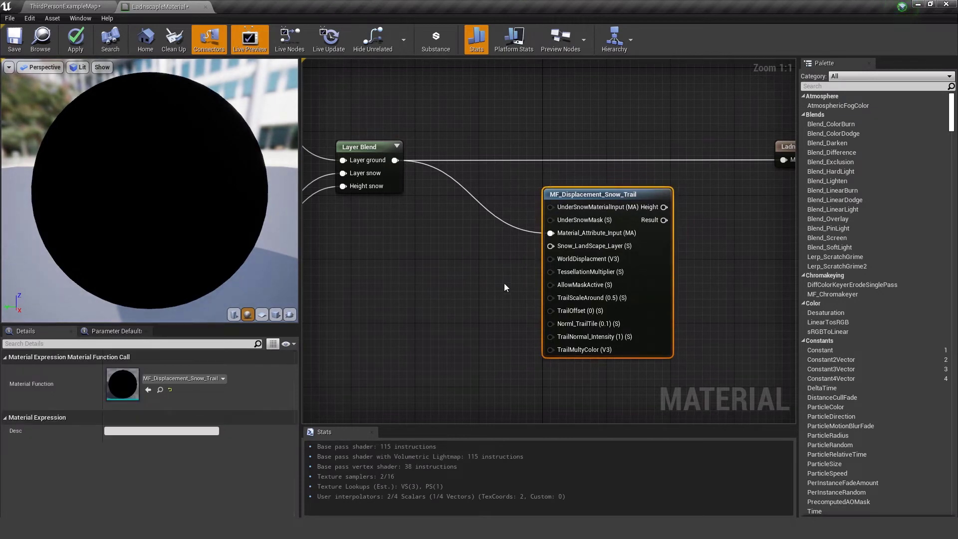
{"action": "left_click", "coordinate": [462, 275]}
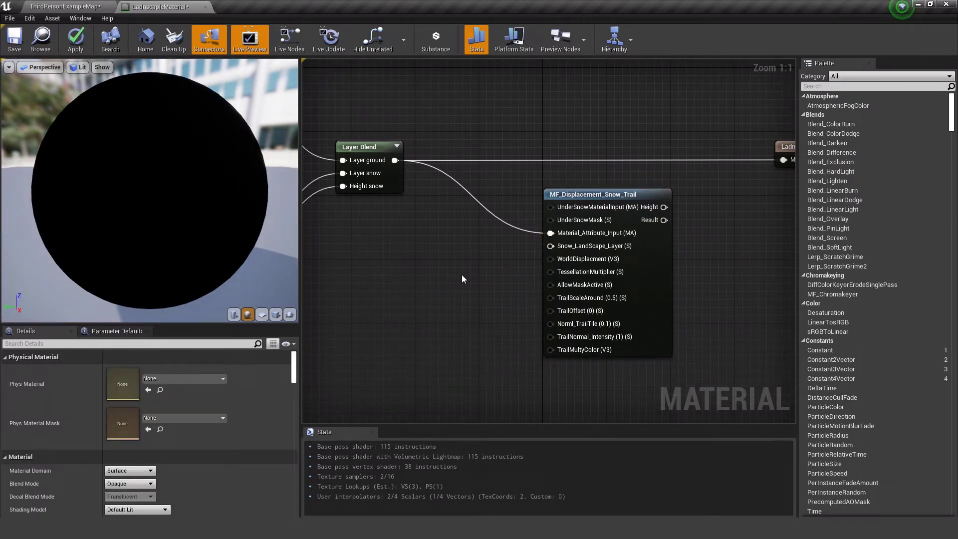
{"action": "right_click", "coordinate": [430, 263]}
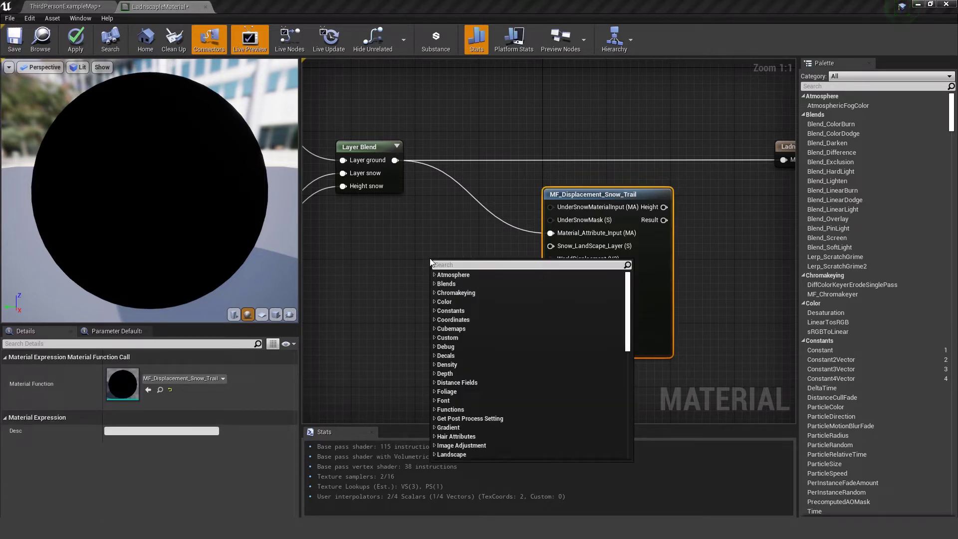
{"action": "type", "text": "land"}
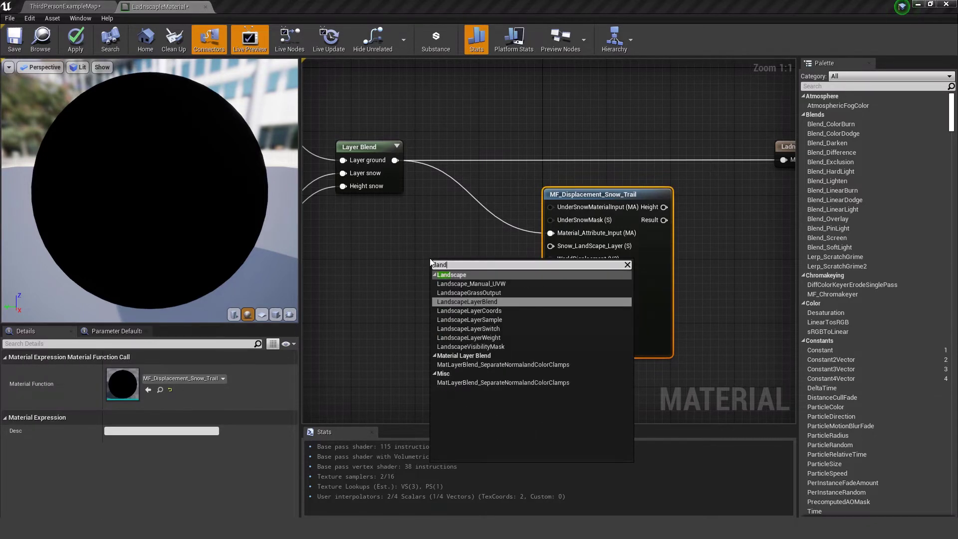
{"action": "type", "text": "sca"}
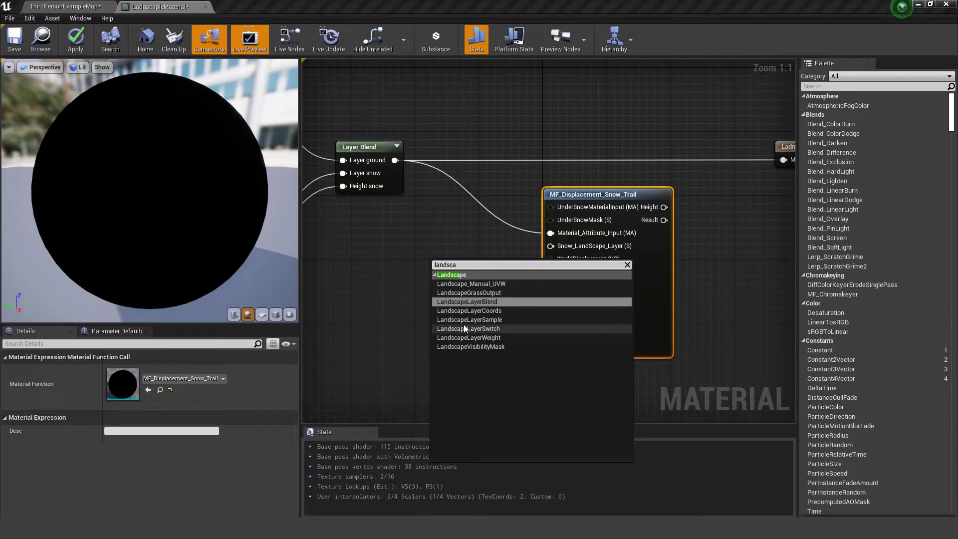
{"action": "left_click", "coordinate": [469, 338]}
{"action": "left_click_drag", "start_coordinate": [464, 265], "coordinate": [441, 251]}
{"action": "right_click_drag", "start_coordinate": [379, 215], "coordinate": [426, 243]}
Step: Set the landscape layer sample node's Parameter Name to snow and connect its output to Snow_LandScape_Layer on MF_Displacement_Snow_Trail
{"action": "left_click", "coordinate": [407, 175]}
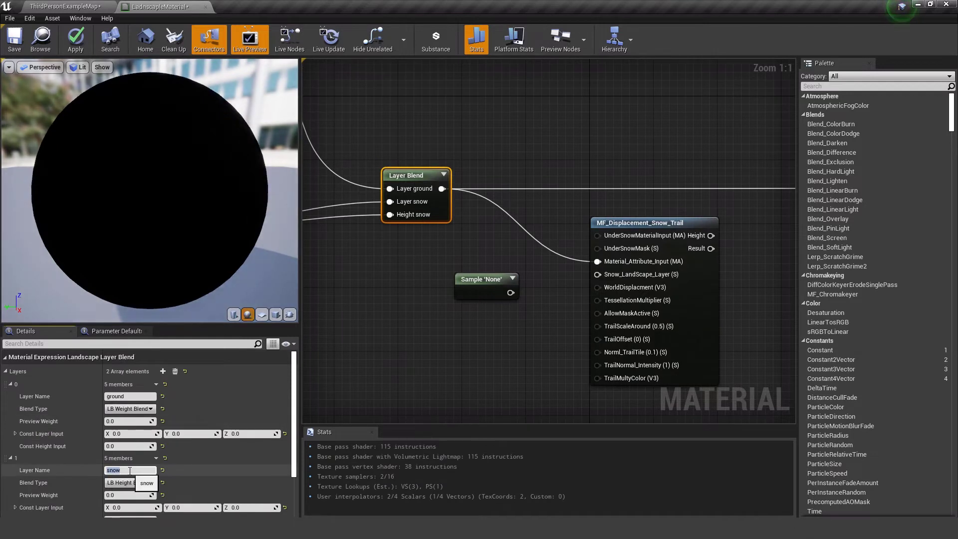
{"action": "left_click", "coordinate": [487, 278]}
{"action": "left_click", "coordinate": [144, 370]}
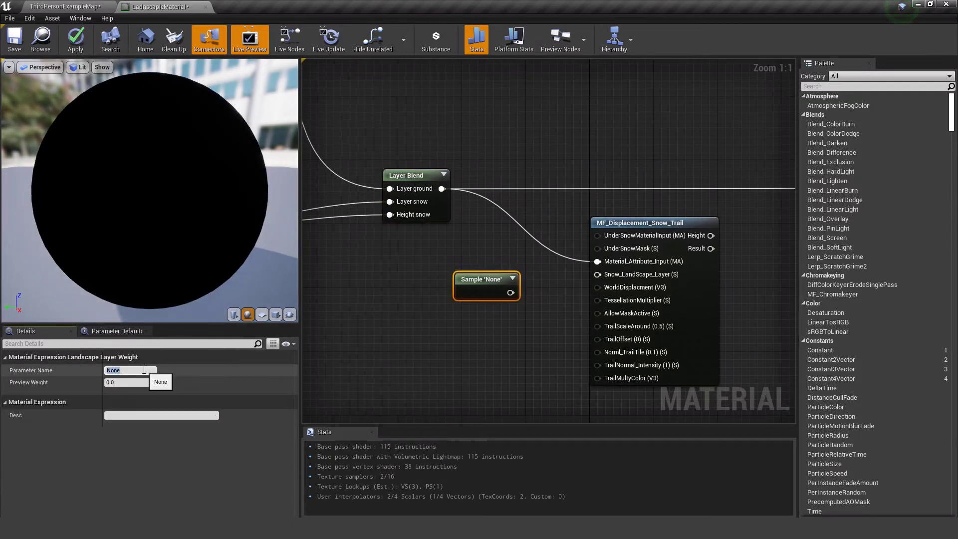
{"action": "type", "text": "snow"}
{"action": "key", "text": "Return"}
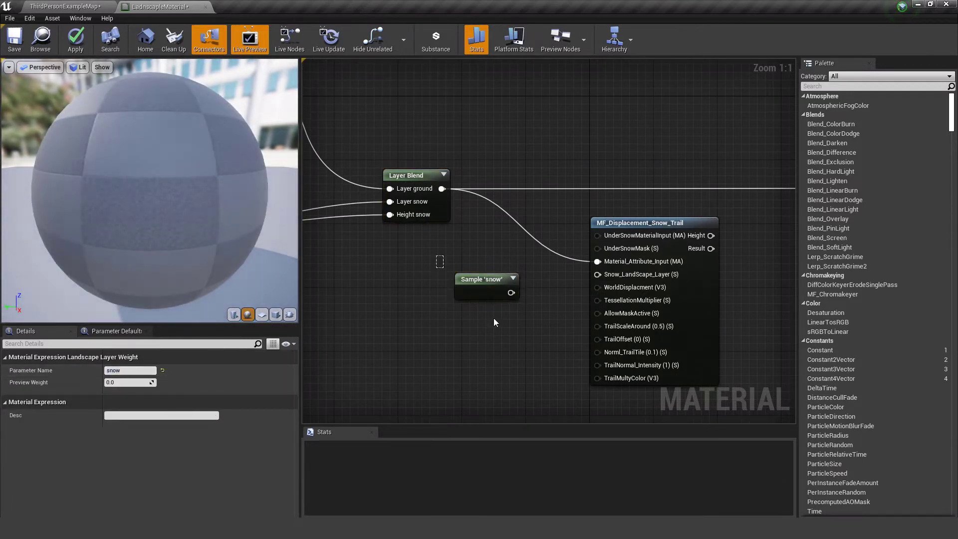
{"action": "left_click_drag", "start_coordinate": [511, 292], "coordinate": [597, 274]}
Step: Connect the Result output of MF_Displacement_Snow_Trail to the material's Material Attributes, align the function node with Layer Blend, and apply the material
{"action": "right_click_drag", "start_coordinate": [551, 343], "coordinate": [433, 338]}
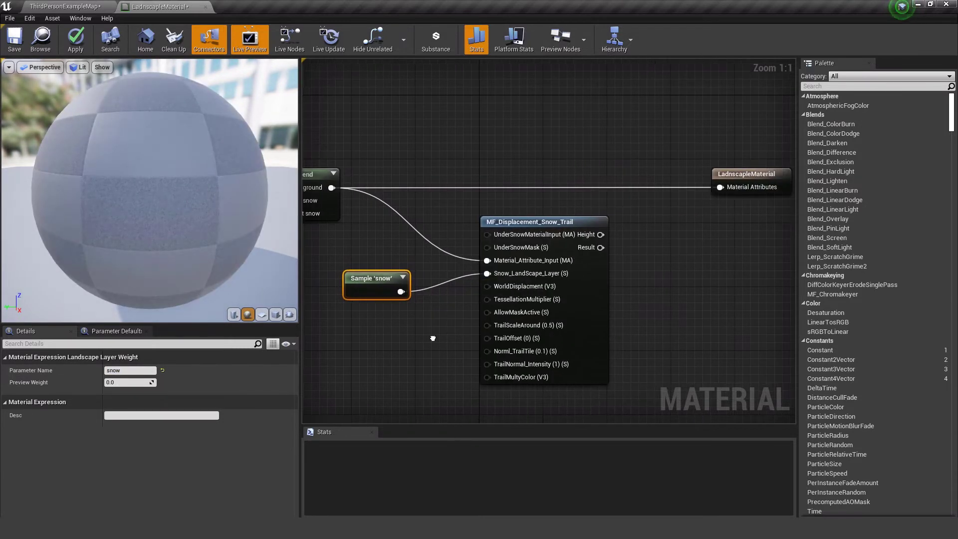
{"action": "left_click_drag", "start_coordinate": [597, 248], "coordinate": [719, 188]}
{"action": "left_click_drag", "start_coordinate": [555, 230], "coordinate": [547, 159]}
{"action": "right_click_drag", "start_coordinate": [404, 220], "coordinate": [439, 215]}
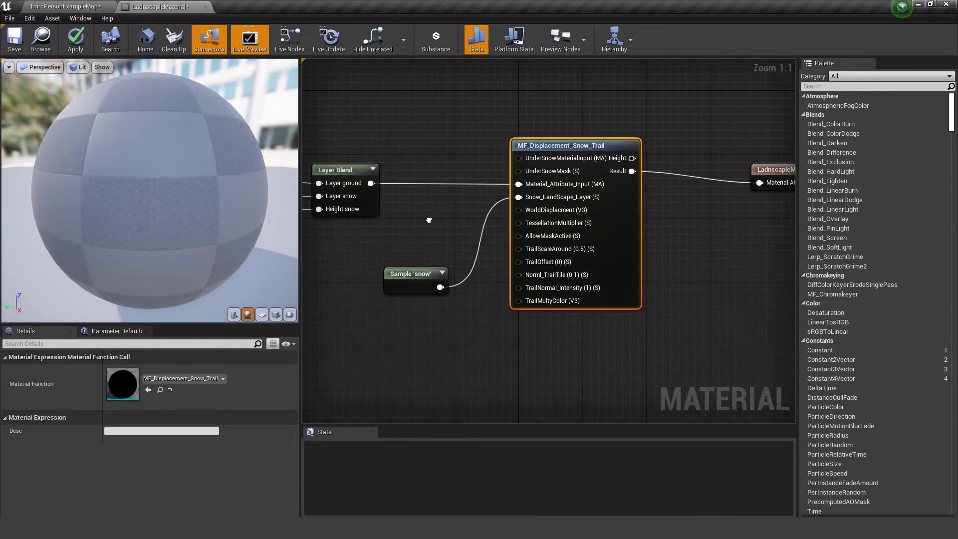
{"action": "left_click", "coordinate": [83, 42]}
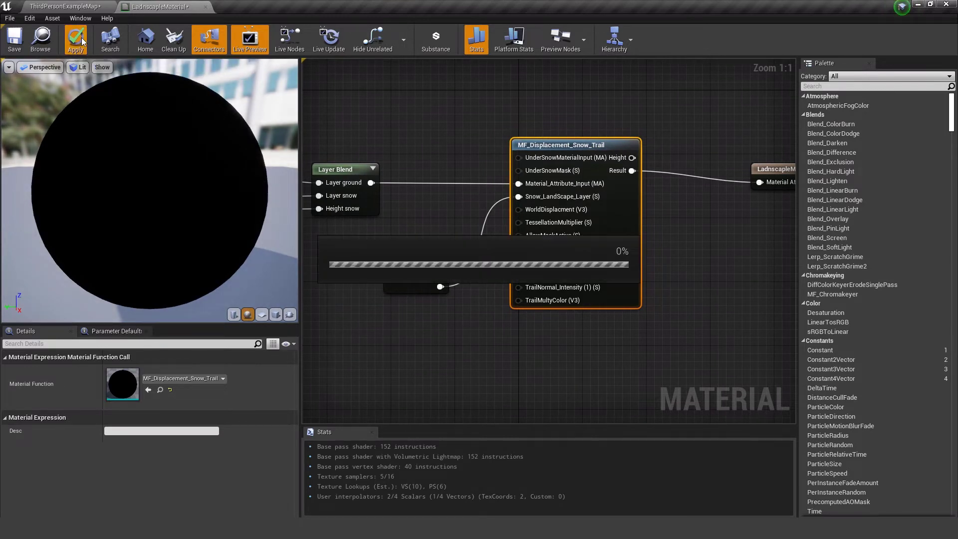
Step: Playtest the ThirdPersonExampleMap level by running the character across the snow, and stop the session
{"action": "left_click", "coordinate": [90, 7]}
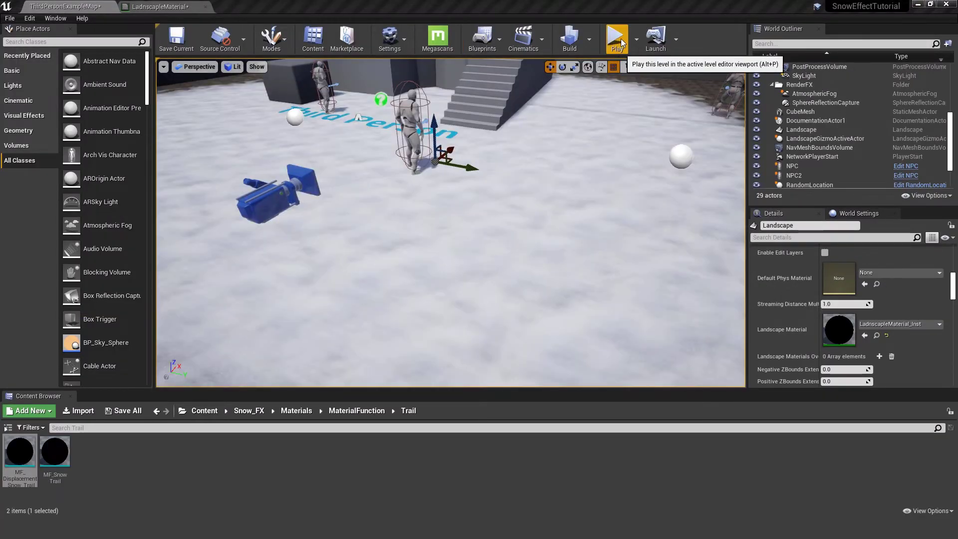
{"action": "left_click", "coordinate": [617, 40]}
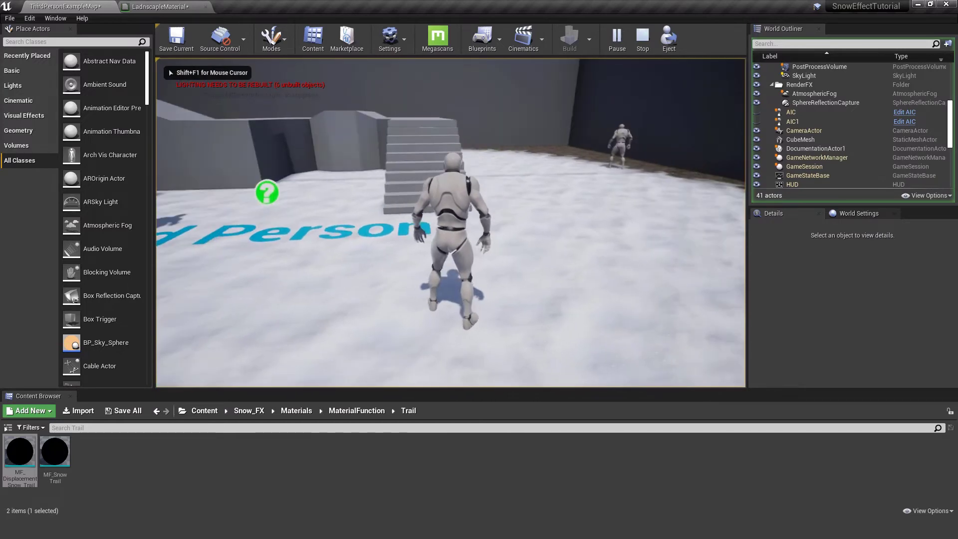
{"action": "key", "text": "s"}
{"action": "key", "text": "d"}
{"action": "key", "text": "w"}
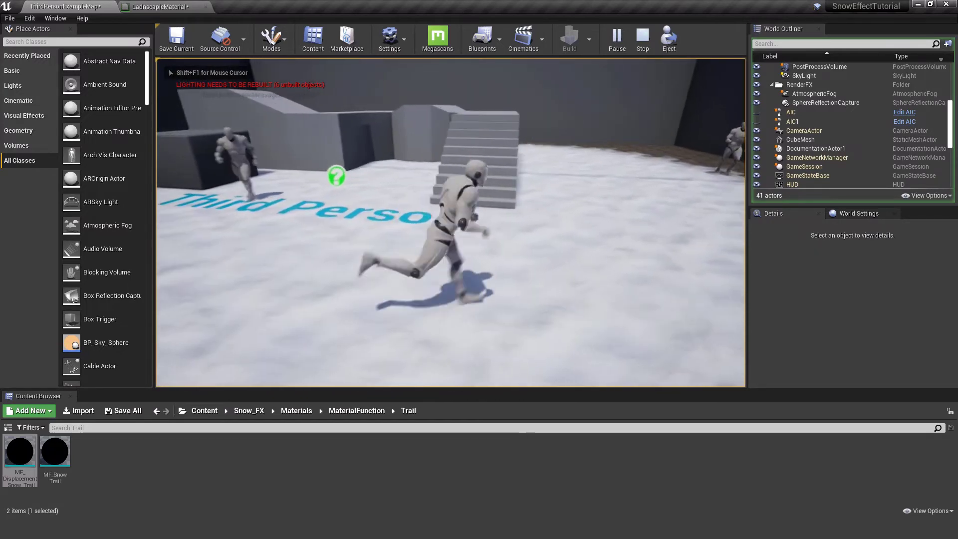
{"action": "key", "text": "Escape"}
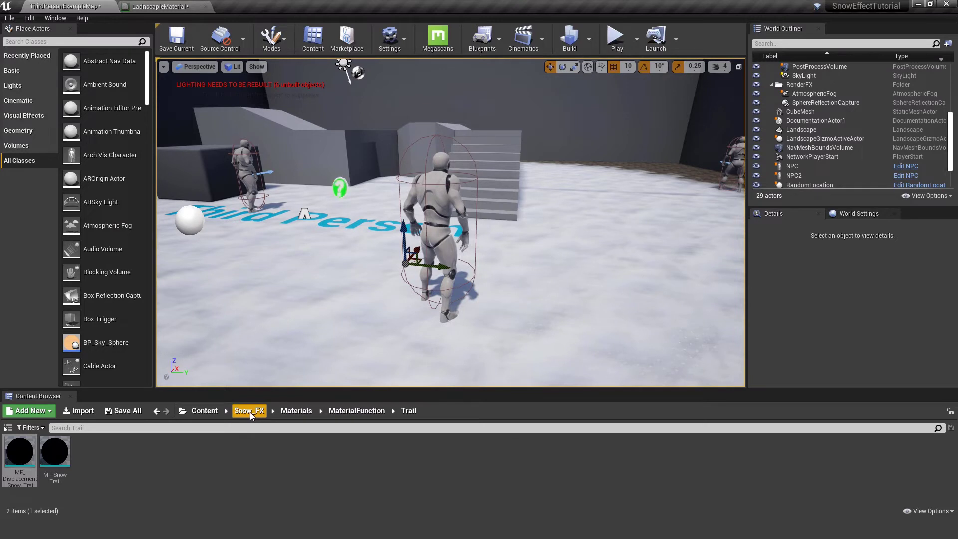
Step: Open the blueprint of the ThirdPersonCharacter placed in the level at its Event Graph
{"action": "left_click", "coordinate": [424, 193]}
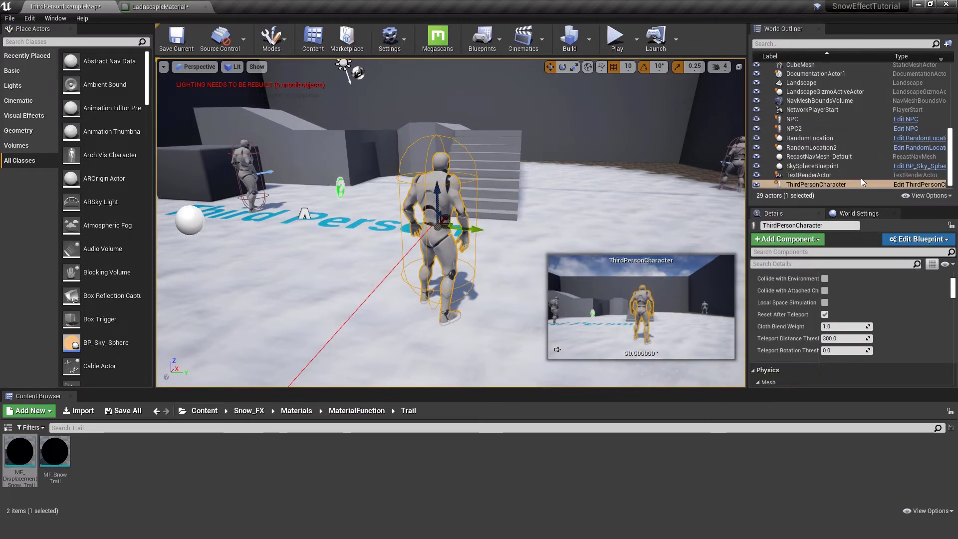
{"action": "left_click", "coordinate": [917, 184]}
{"action": "scroll", "coordinate": [276, 182], "scroll_direction": "down", "scroll_amount": 5}
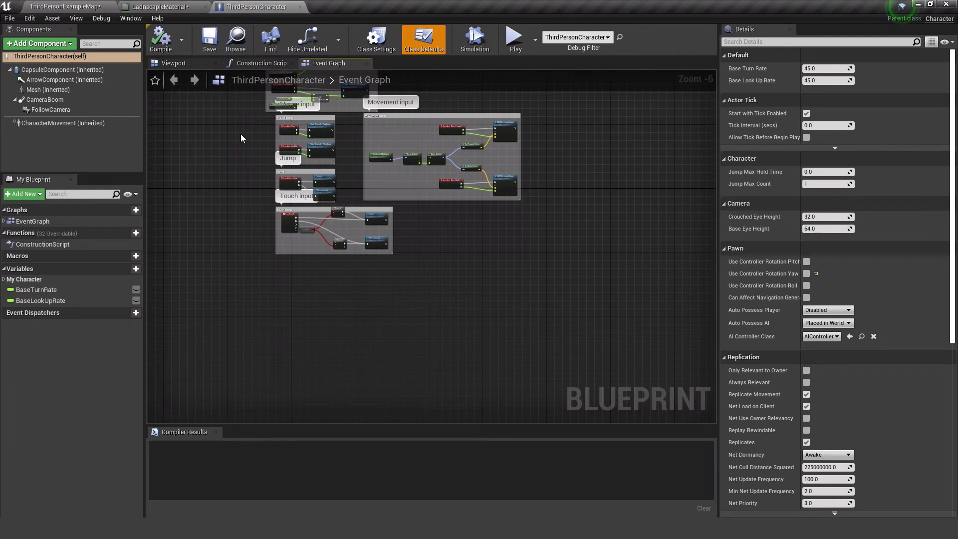
Step: Open the BP_ThirdPersonCharacter blueprint from Snow_FX/ThirdPersonPreset/ThirdPersonBP/Blueprints
{"action": "left_click", "coordinate": [80, 8]}
{"action": "left_click", "coordinate": [245, 411]}
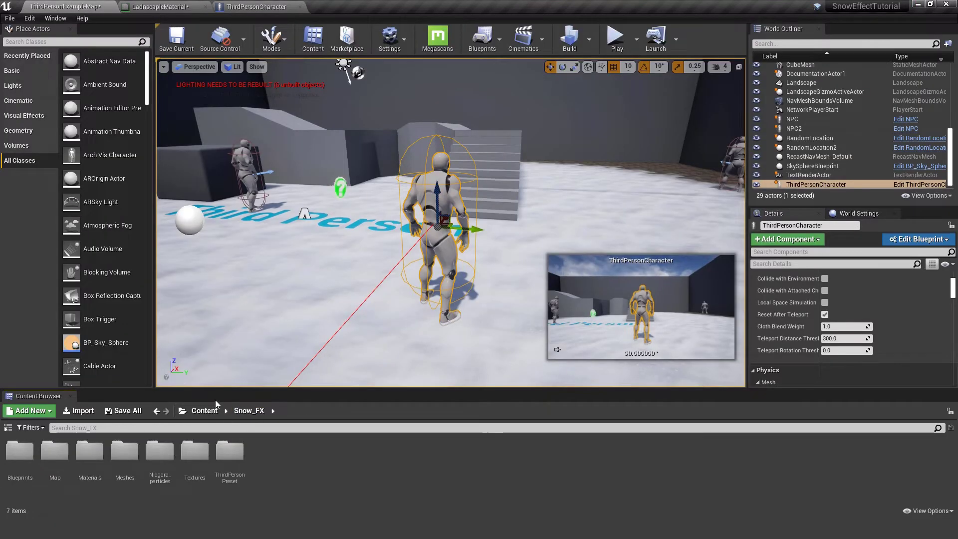
{"action": "left_click", "coordinate": [204, 411]}
{"action": "left_click", "coordinate": [92, 458]}
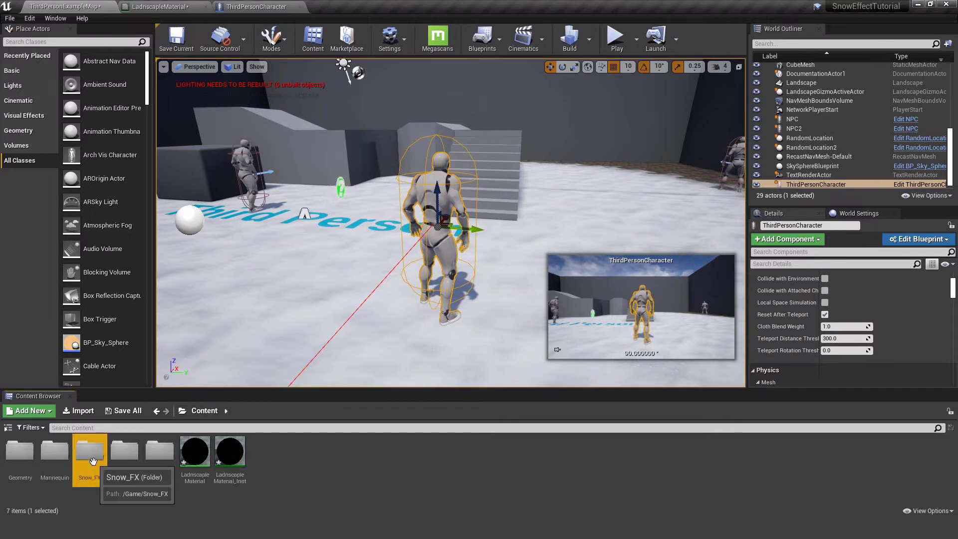
{"action": "double_click", "coordinate": [92, 458]}
{"action": "double_click", "coordinate": [227, 458]}
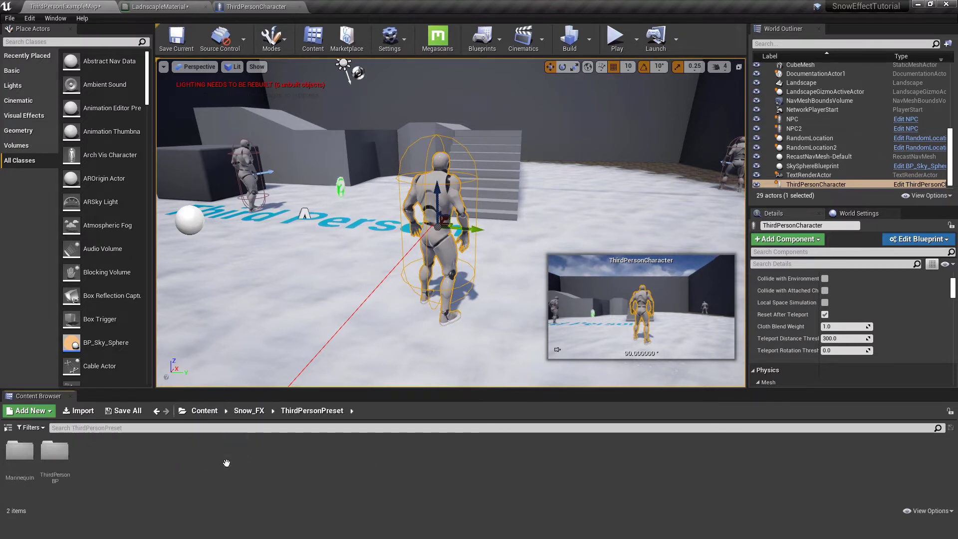
{"action": "double_click", "coordinate": [61, 469]}
{"action": "double_click", "coordinate": [20, 451]}
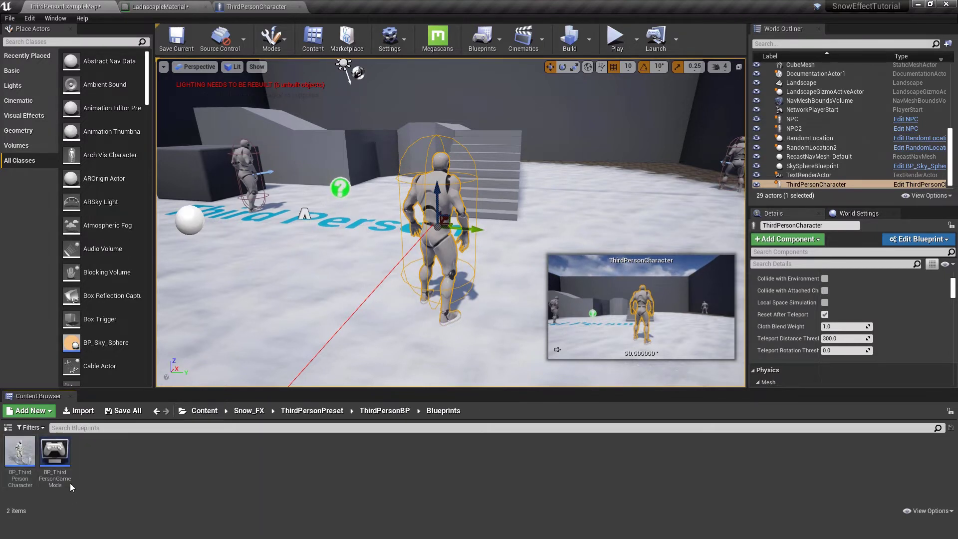
{"action": "left_click", "coordinate": [15, 455]}
{"action": "double_click", "coordinate": [20, 451]}
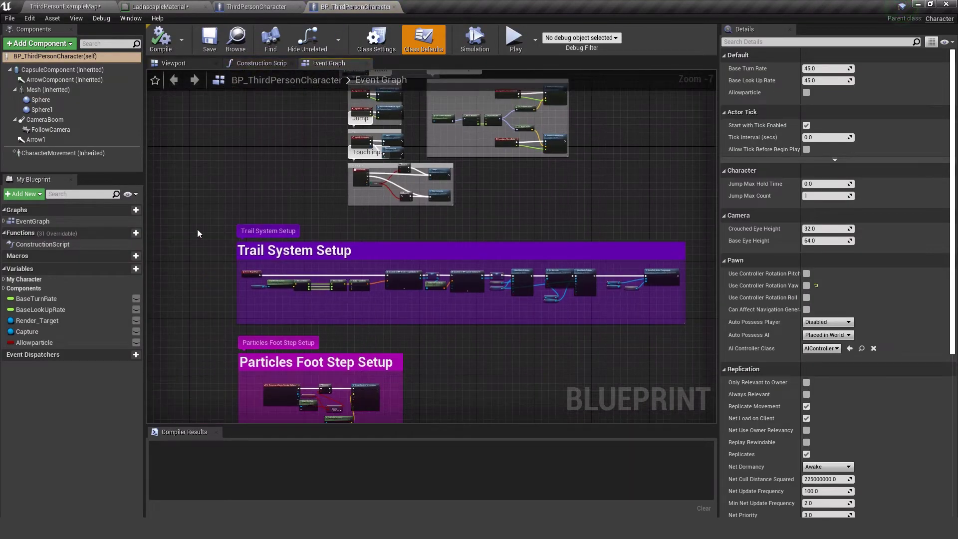
Step: Copy the Trail System Setup node group from BP_ThirdPersonCharacter into an empty area of the ThirdPersonCharacter Event Graph
{"action": "left_click_drag", "start_coordinate": [198, 229], "coordinate": [691, 330]}
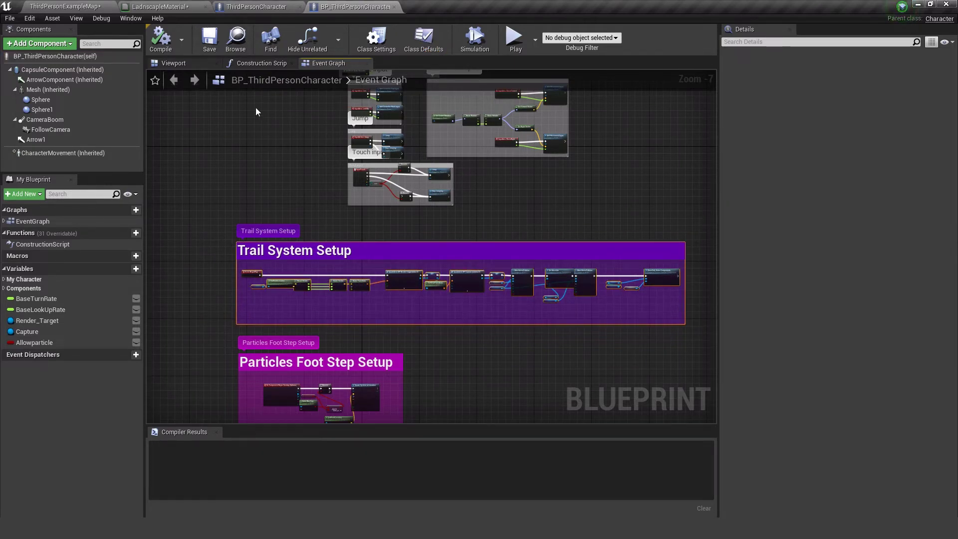
{"action": "left_click", "coordinate": [256, 7]}
{"action": "scroll", "coordinate": [475, 256], "scroll_direction": "down", "scroll_amount": 2}
{"action": "key", "text": "ctrl+v"}
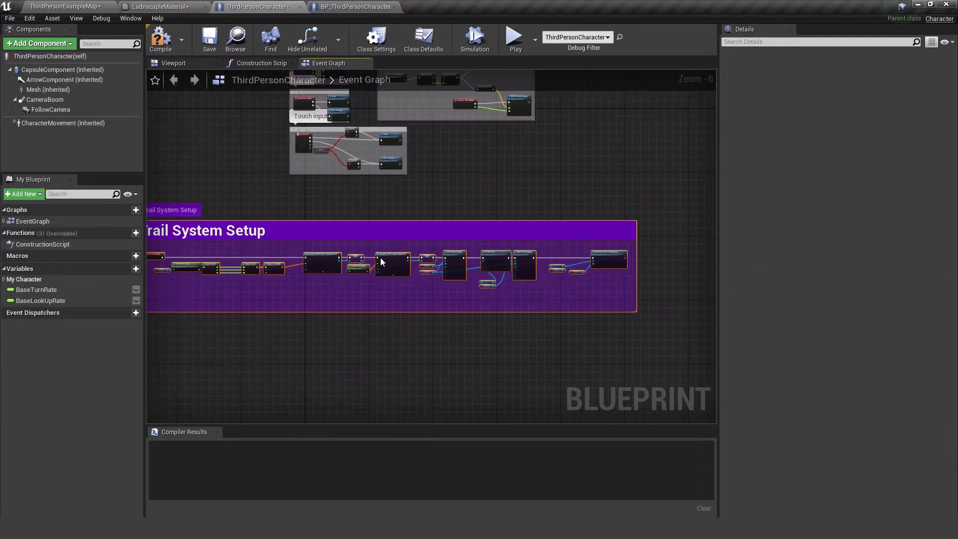
{"action": "left_click_drag", "start_coordinate": [365, 222], "coordinate": [455, 219]}
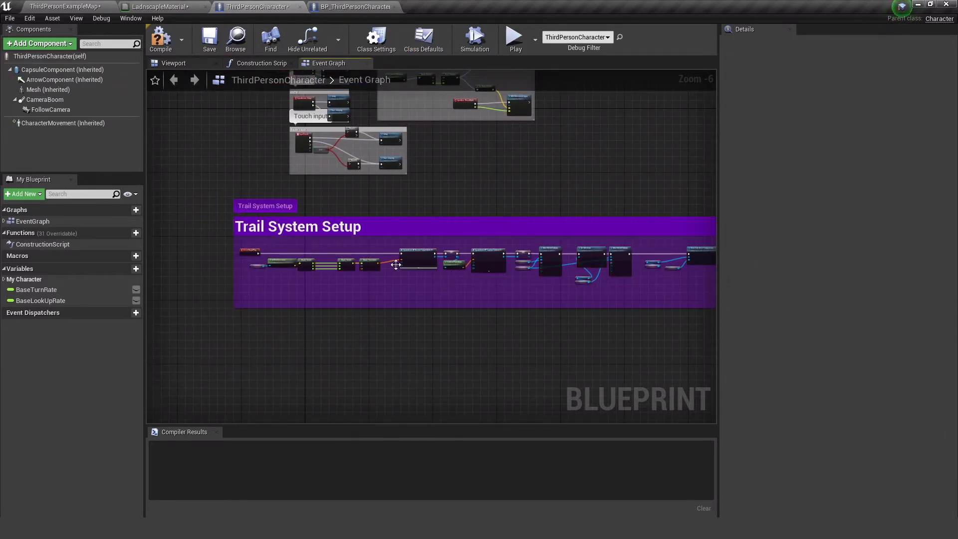
Step: Create the missing Render_Target and Capture variables from their set nodes in the pasted Trail System Setup group
{"action": "scroll", "coordinate": [181, 254], "scroll_direction": "up", "scroll_amount": 4}
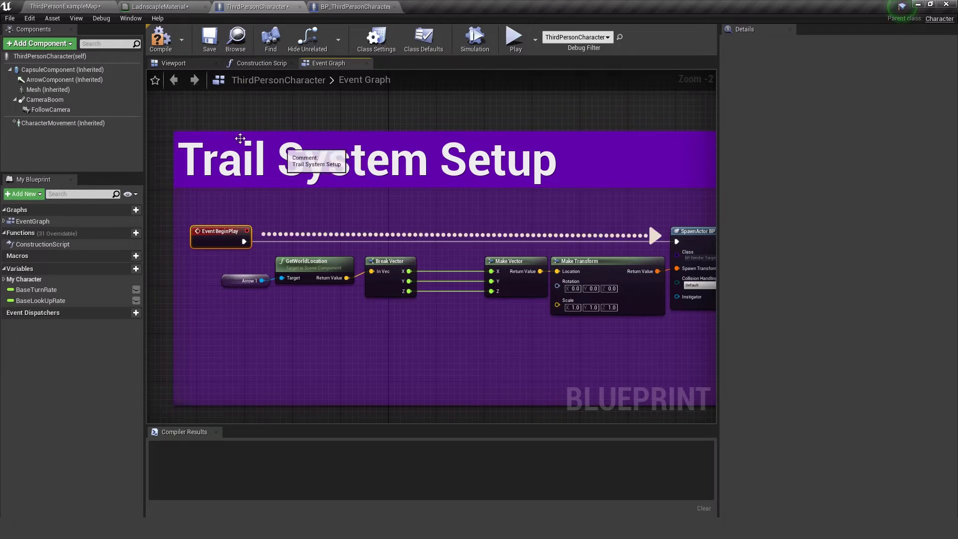
{"action": "scroll", "coordinate": [473, 204], "scroll_direction": "down", "scroll_amount": 1}
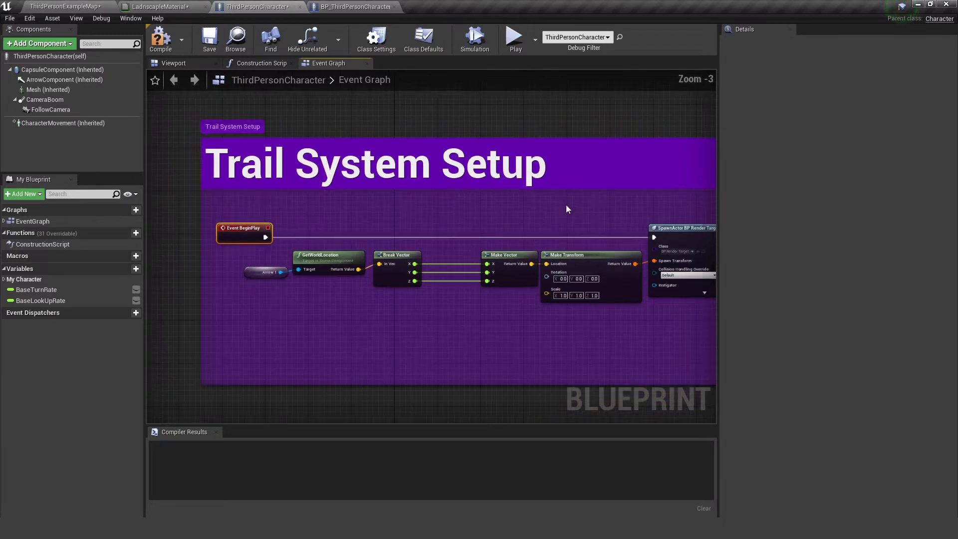
{"action": "right_click_drag", "start_coordinate": [599, 200], "coordinate": [254, 192]}
{"action": "scroll", "coordinate": [451, 232], "scroll_direction": "up", "scroll_amount": 3}
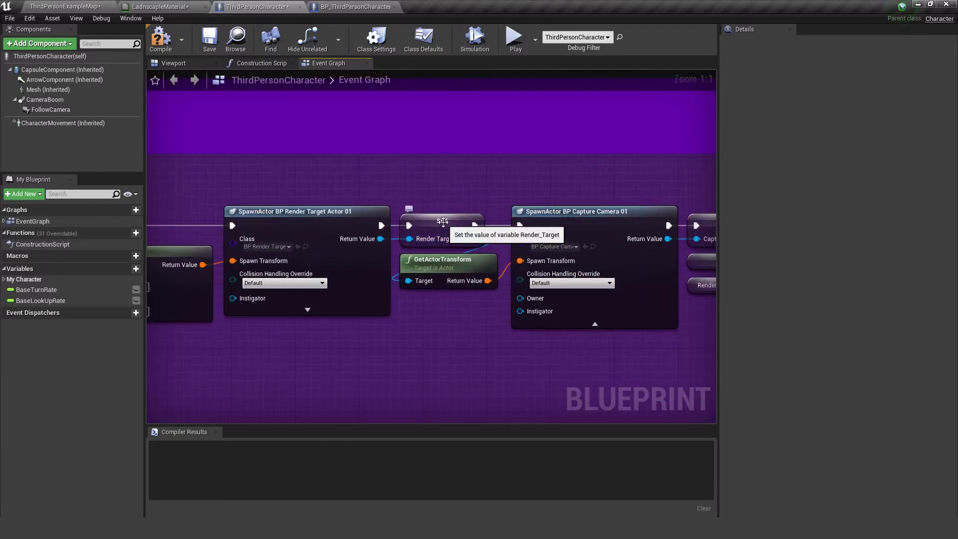
{"action": "right_click", "coordinate": [438, 219]}
{"action": "left_click", "coordinate": [467, 236]}
{"action": "right_click_drag", "start_coordinate": [466, 240], "coordinate": [446, 231]}
{"action": "right_click", "coordinate": [499, 227]}
{"action": "left_click", "coordinate": [553, 243]}
{"action": "scroll", "coordinate": [381, 220], "scroll_direction": "down", "scroll_amount": 7}
{"action": "scroll", "coordinate": [446, 231], "scroll_direction": "up", "scroll_amount": 4}
Step: Add an Arrow component to ThirdPersonCharacter to match the Arrow 1 reference in the pasted nodes
{"action": "left_click", "coordinate": [467, 204]}
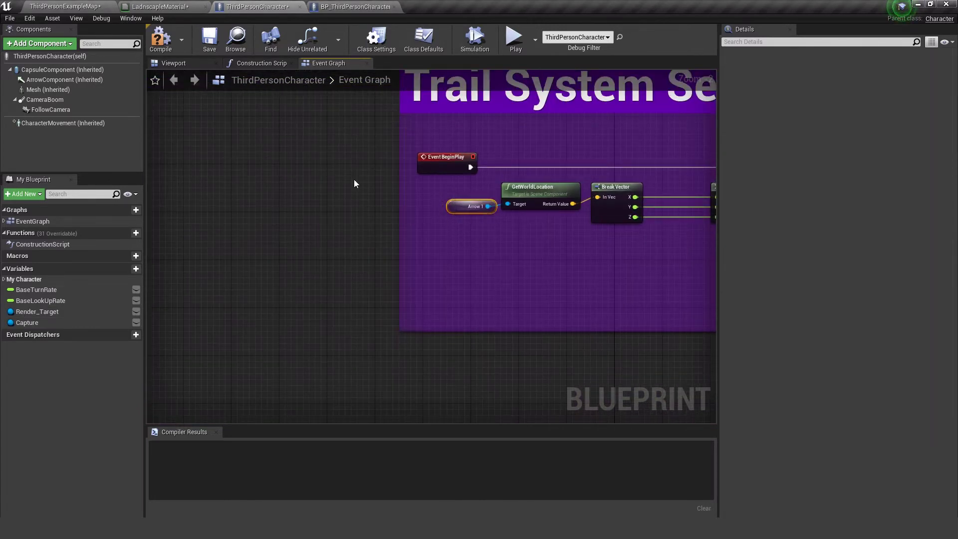
{"action": "left_click", "coordinate": [186, 63]}
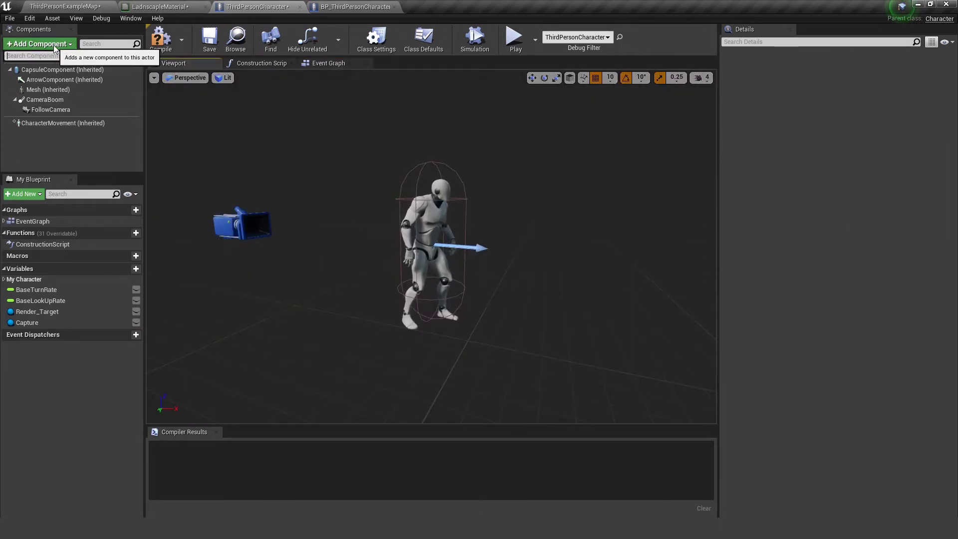
{"action": "left_click", "coordinate": [35, 45]}
{"action": "type", "text": "arr"}
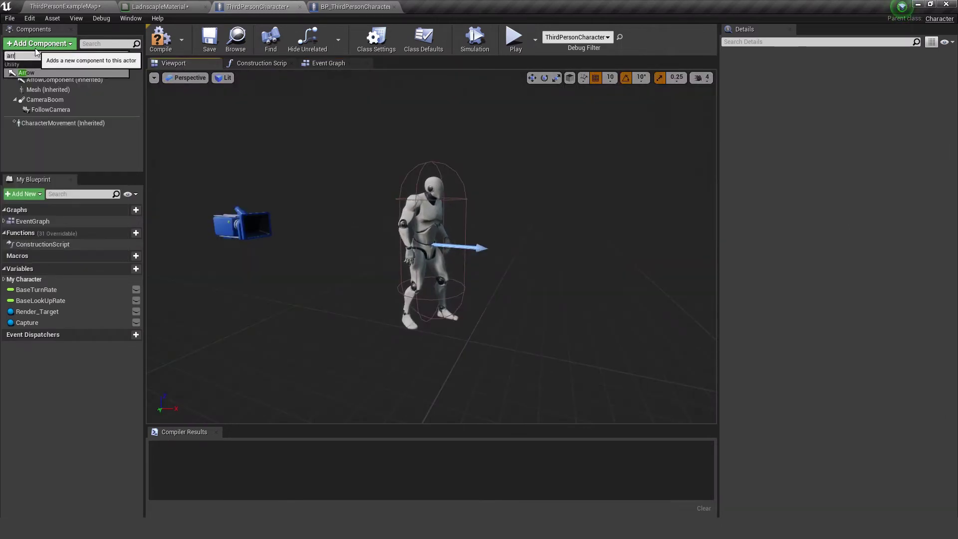
{"action": "left_click", "coordinate": [40, 73]}
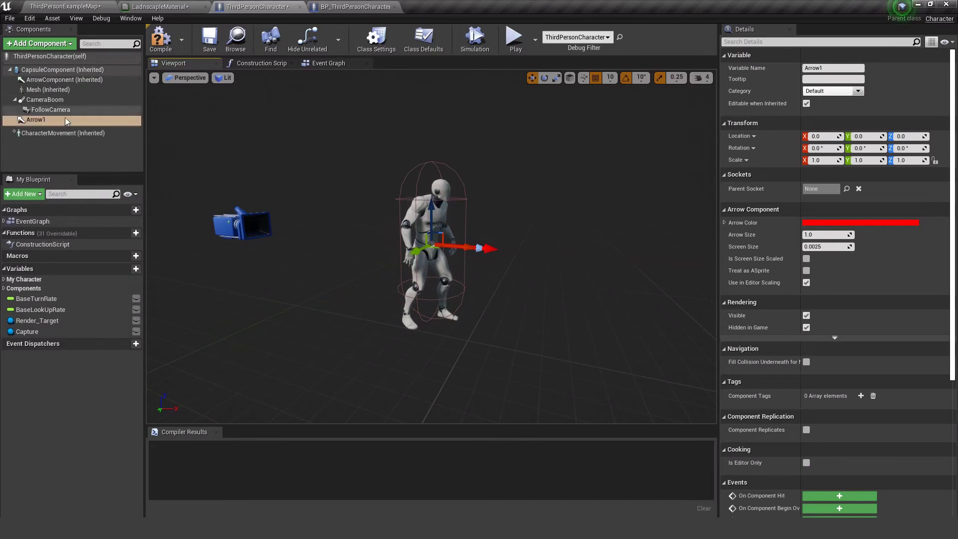
Step: Lower the new arrow to the character's feet at Z location -100 and check its placement in the left orthographic view
{"action": "left_click_drag", "start_coordinate": [436, 215], "coordinate": [437, 288]}
{"action": "left_click", "coordinate": [184, 77]}
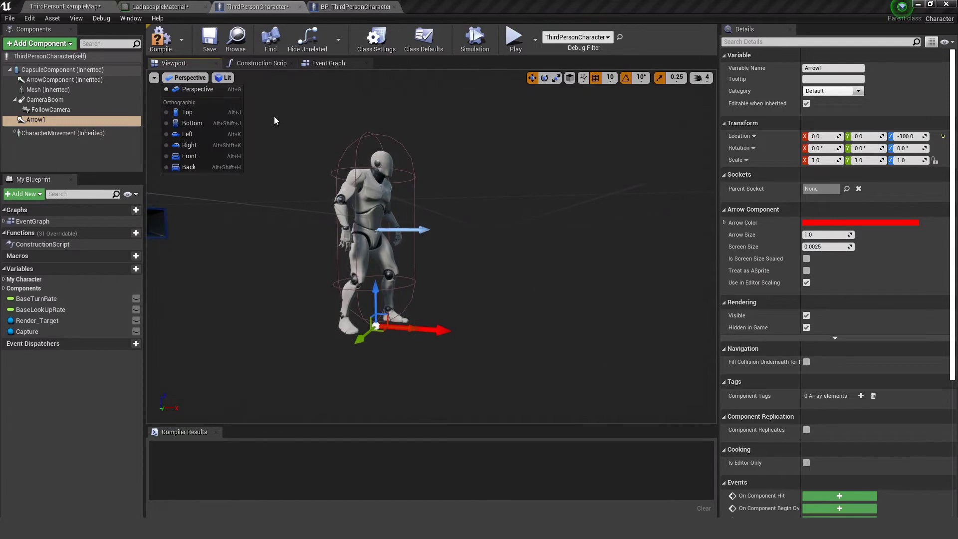
{"action": "left_click", "coordinate": [202, 123]}
{"action": "scroll", "coordinate": [431, 279], "scroll_direction": "up", "scroll_amount": 10}
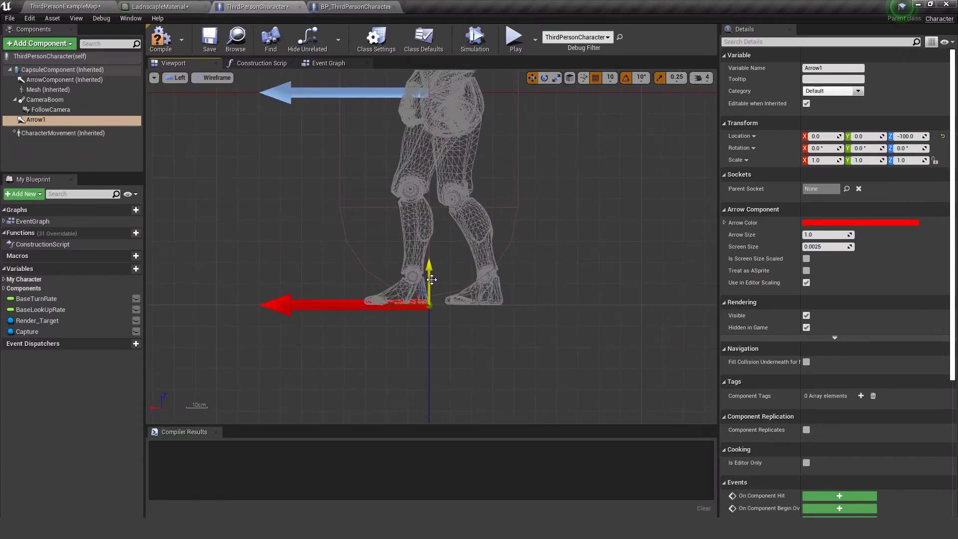
{"action": "left_click", "coordinate": [177, 77]}
{"action": "left_click", "coordinate": [186, 90]}
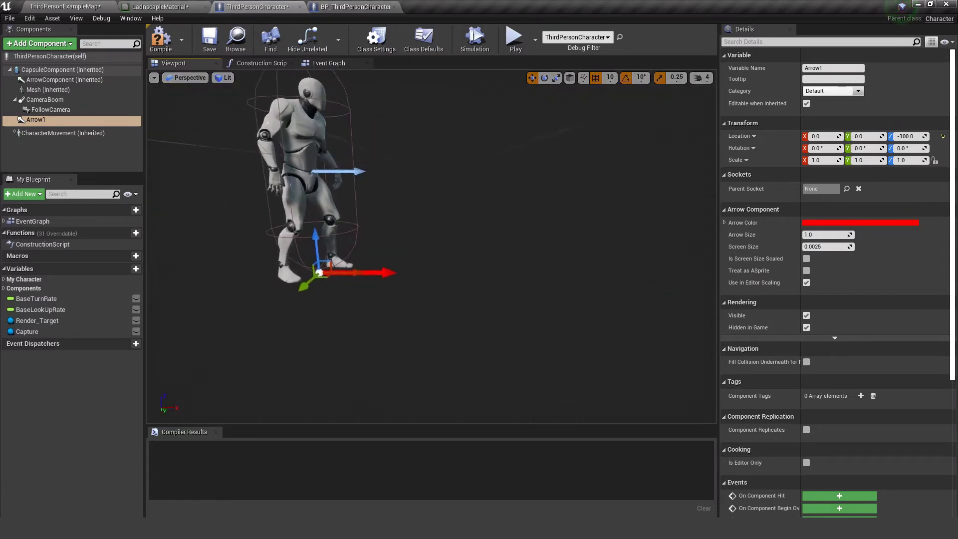
Step: Check the Arrow 1 reference feeding GetWorldLocation in the Event Graph and compile the ThirdPersonCharacter blueprint
{"action": "left_click", "coordinate": [328, 63]}
{"action": "left_click_drag", "start_coordinate": [34, 123], "coordinate": [459, 208]}
{"action": "right_click_drag", "start_coordinate": [555, 240], "coordinate": [368, 251]}
{"action": "left_click", "coordinate": [263, 179]}
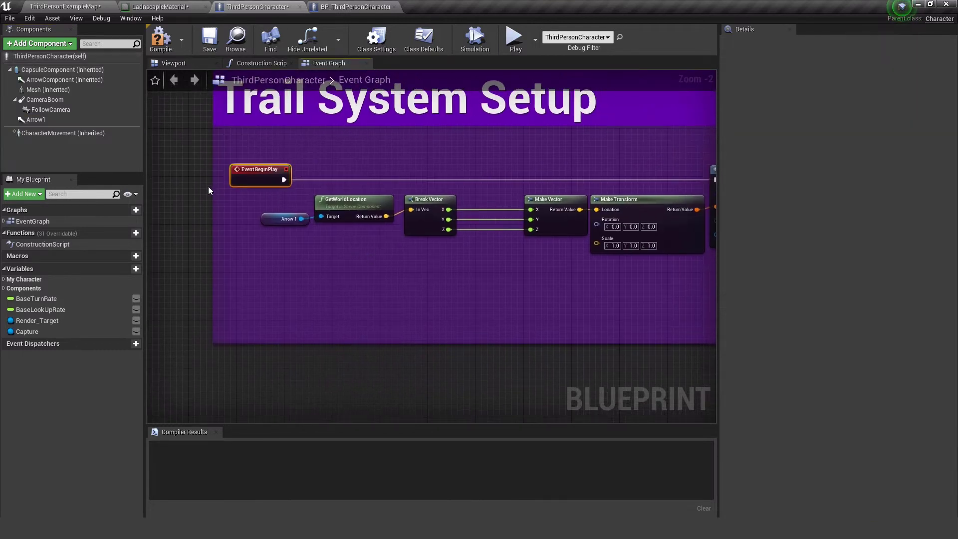
{"action": "left_click", "coordinate": [275, 218]}
{"action": "scroll", "coordinate": [233, 118], "scroll_direction": "up", "scroll_amount": 1}
{"action": "left_click", "coordinate": [158, 39]}
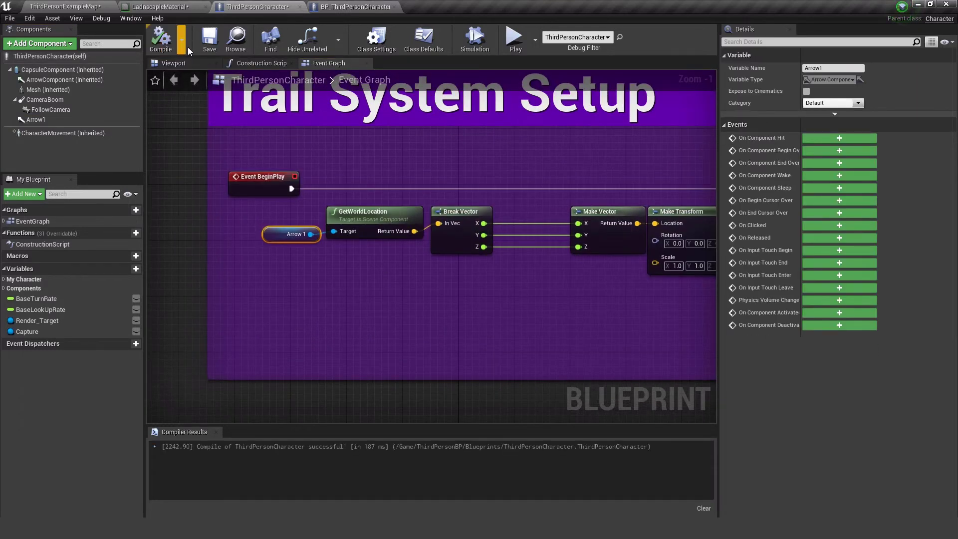
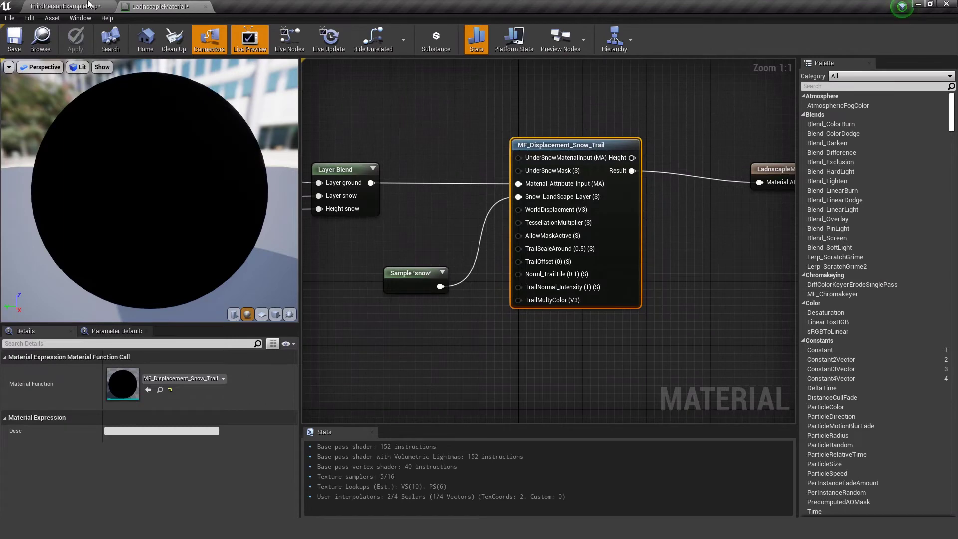
Step: Playtest the ThirdPersonExampleMap level and walk the character over the snow to check for trails
{"action": "left_click", "coordinate": [88, 5]}
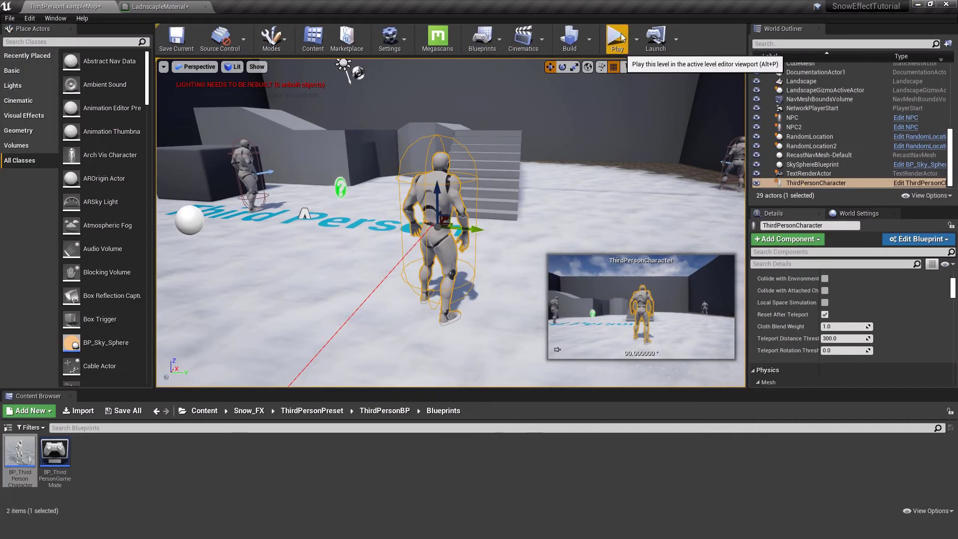
{"action": "left_click", "coordinate": [617, 39]}
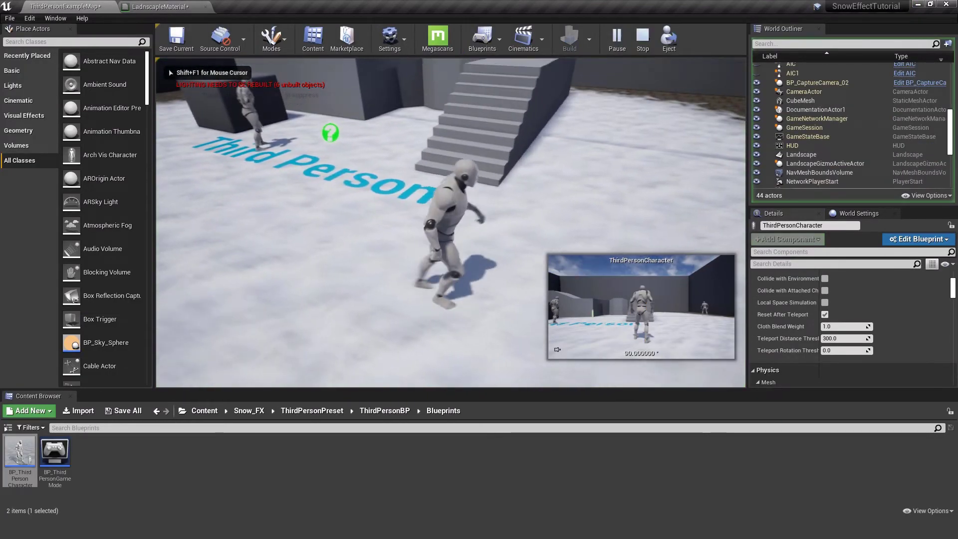
{"action": "key", "text": "w"}
{"action": "key", "text": "s"}
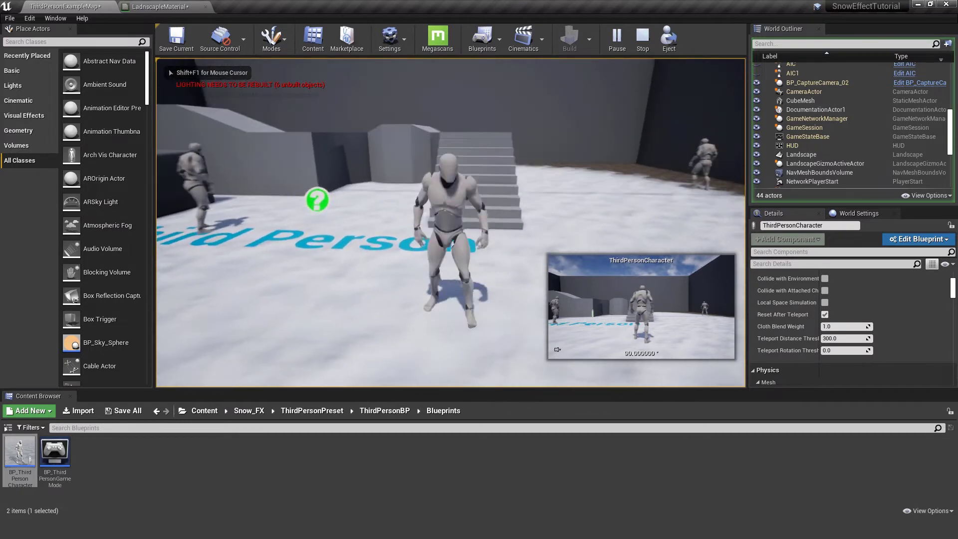
{"action": "key", "text": "w"}
{"action": "key", "text": "Escape"}
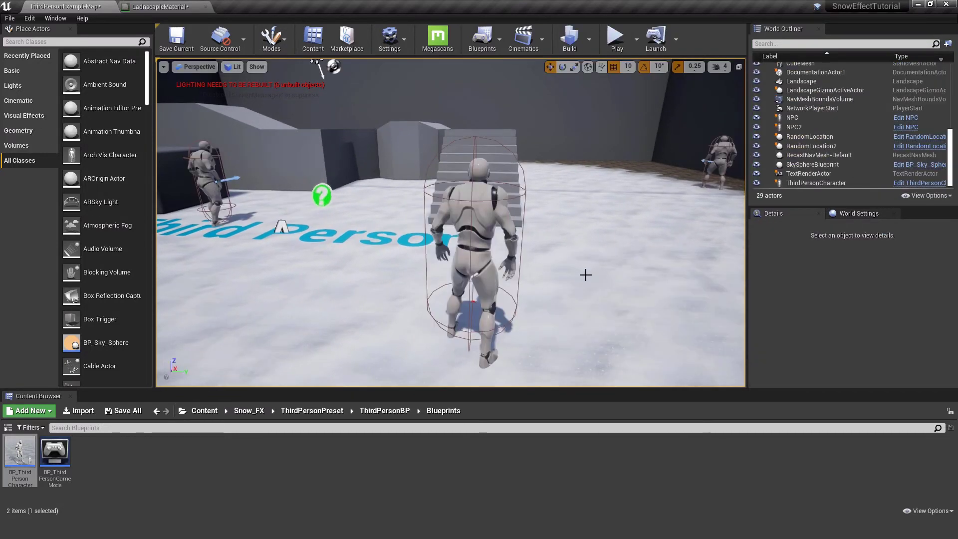
Step: Add an actor tag named snow to the Landscape
{"action": "left_click", "coordinate": [600, 208]}
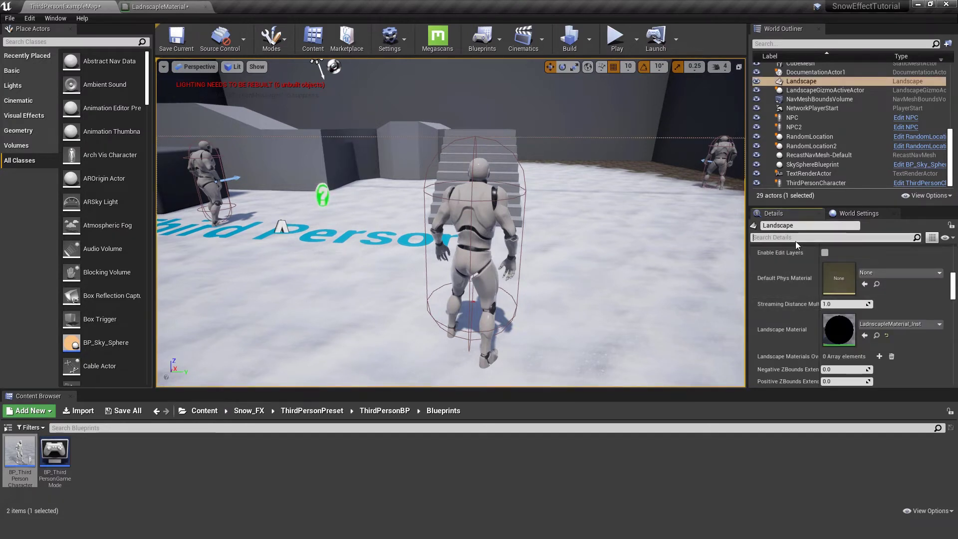
{"action": "left_click", "coordinate": [795, 241]}
{"action": "type", "text": "tag"}
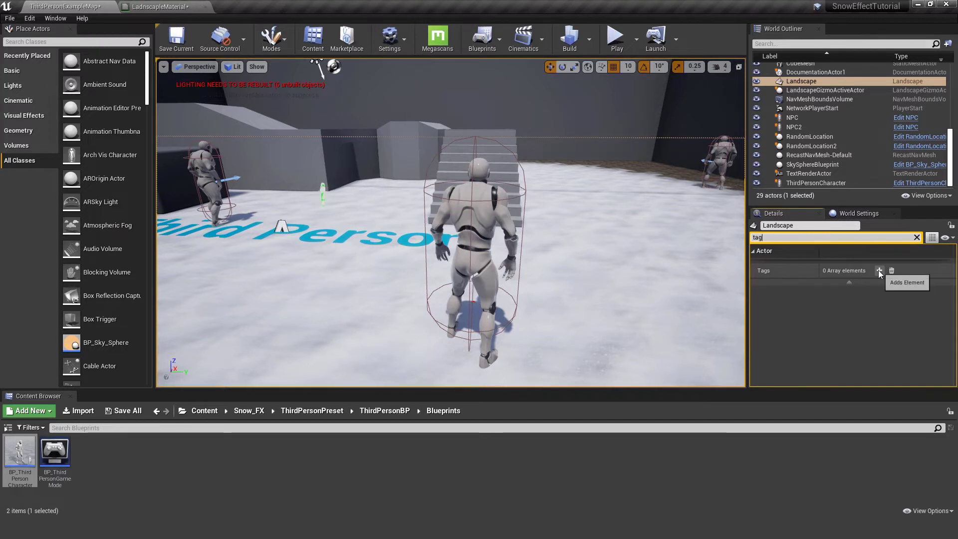
{"action": "left_click", "coordinate": [879, 270]}
{"action": "left_click", "coordinate": [843, 284]}
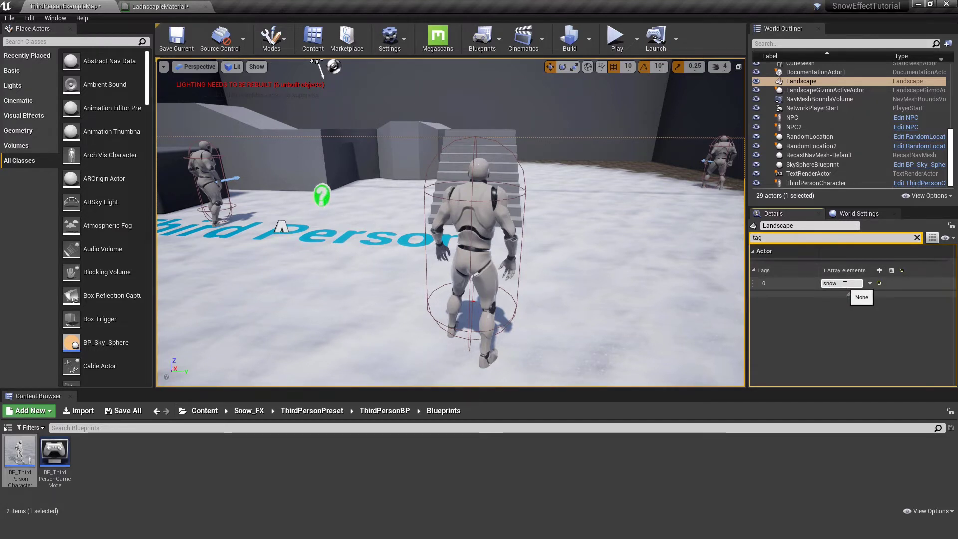
{"action": "left_click", "coordinate": [916, 238]}
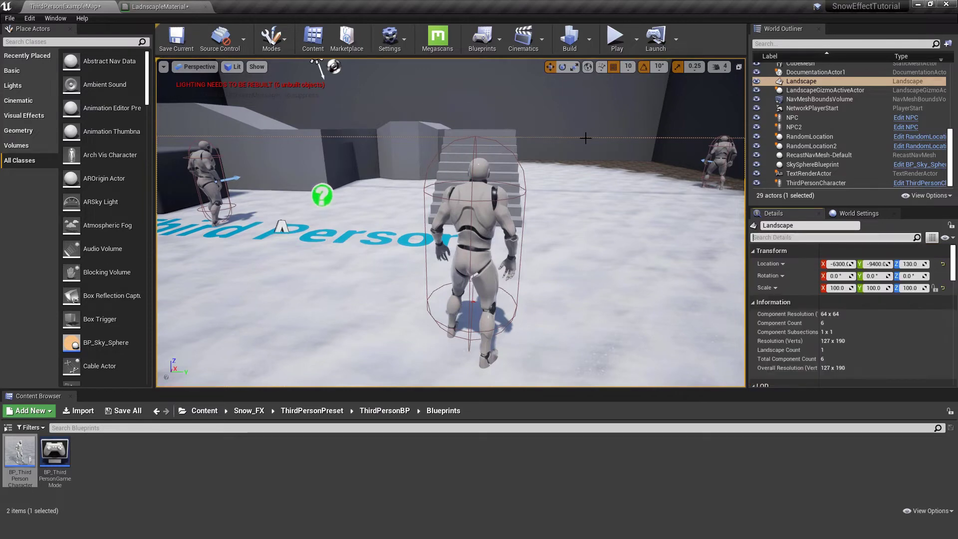
Step: Playtest the level again, running the character around the snowy ground in several directions to examine its footprints
{"action": "left_click", "coordinate": [615, 38]}
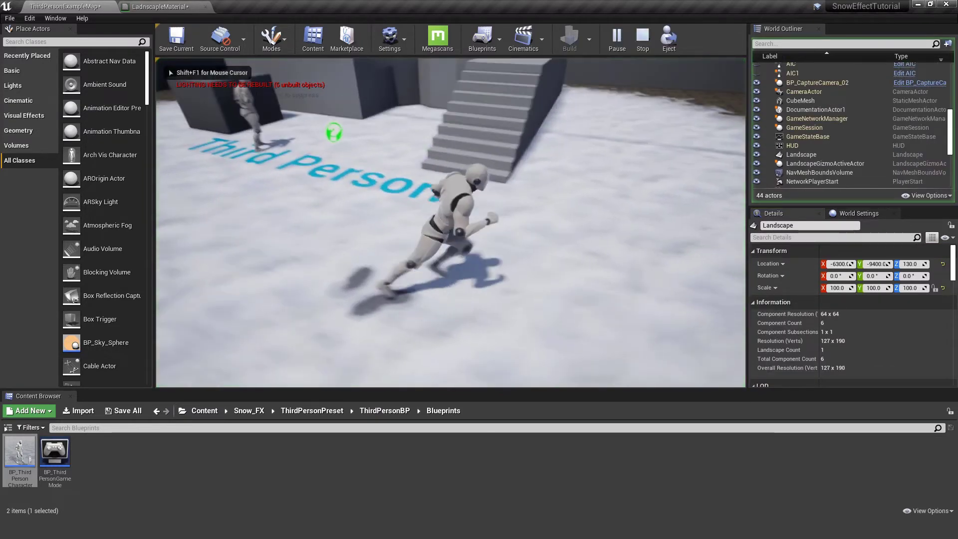
{"action": "key", "text": "a"}
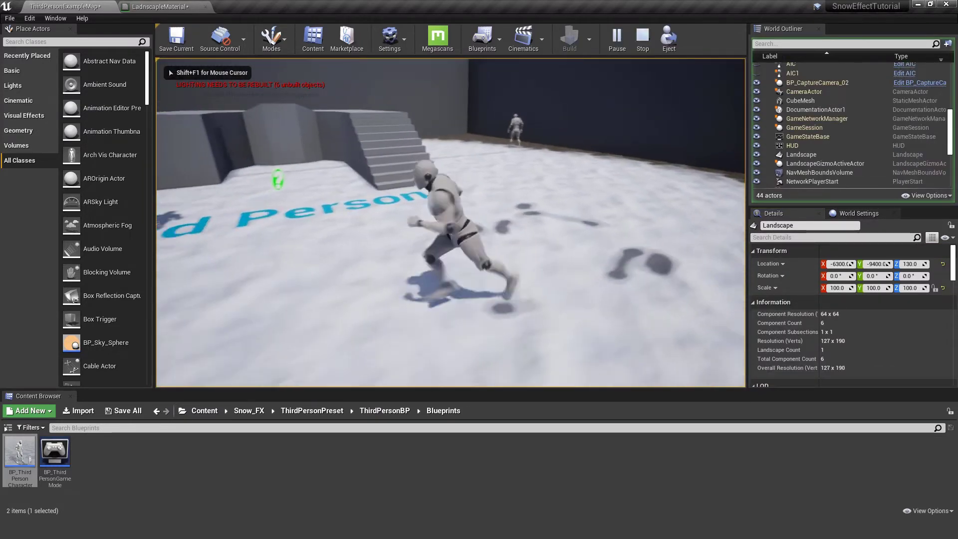
{"action": "key", "text": "s"}
{"action": "key", "text": "d"}
{"action": "key", "text": "w"}
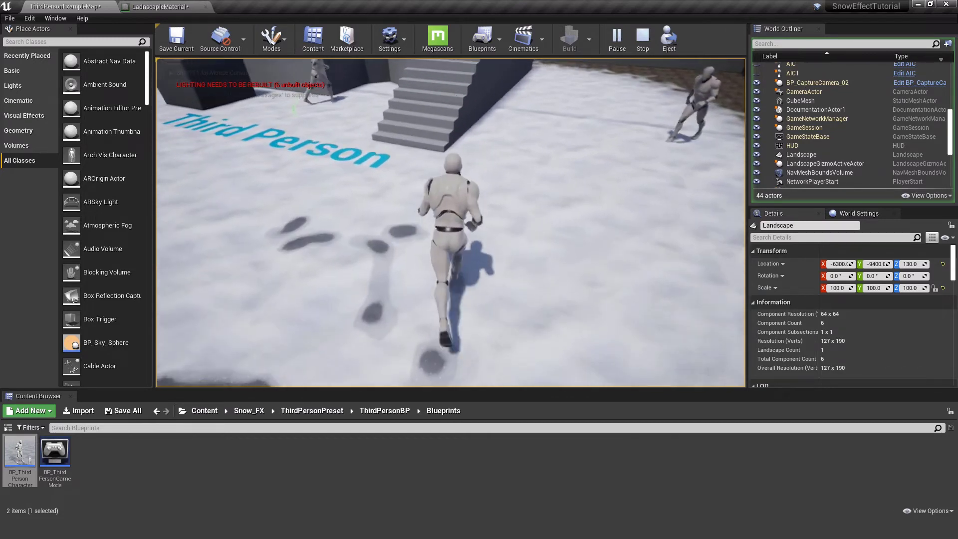
{"action": "key", "text": "d"}
{"action": "key", "text": "s"}
{"action": "key", "text": "a"}
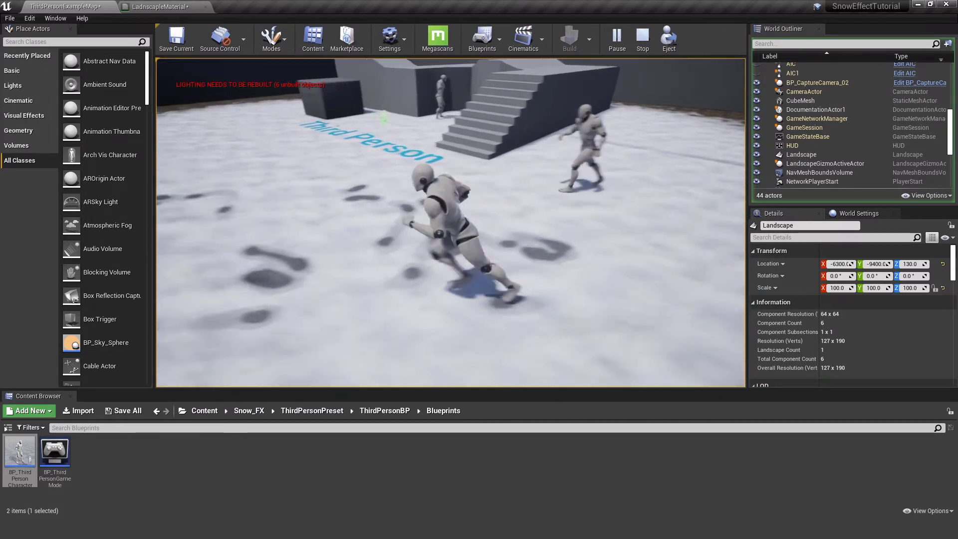
{"action": "key", "text": "w"}
{"action": "key", "text": "d"}
{"action": "key", "text": "w"}
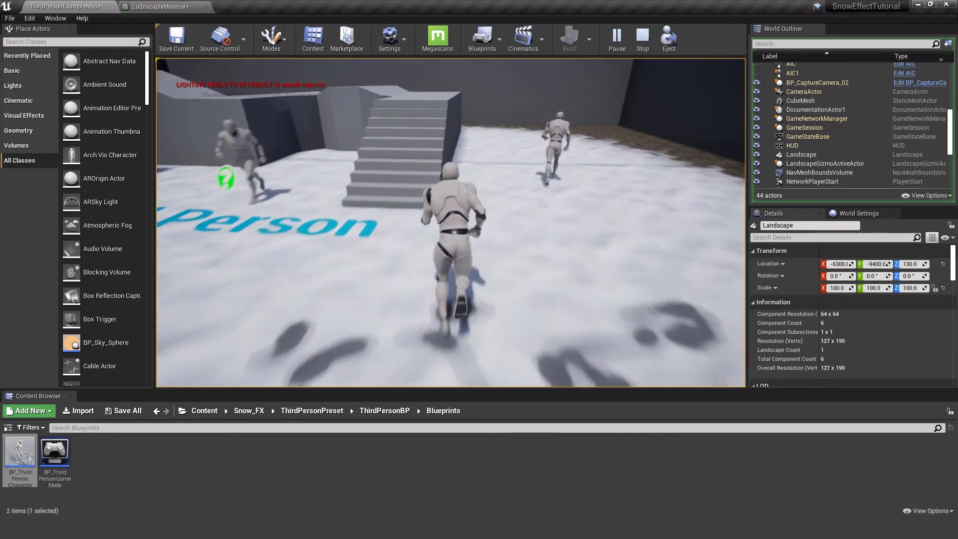
{"action": "key", "text": "Escape"}
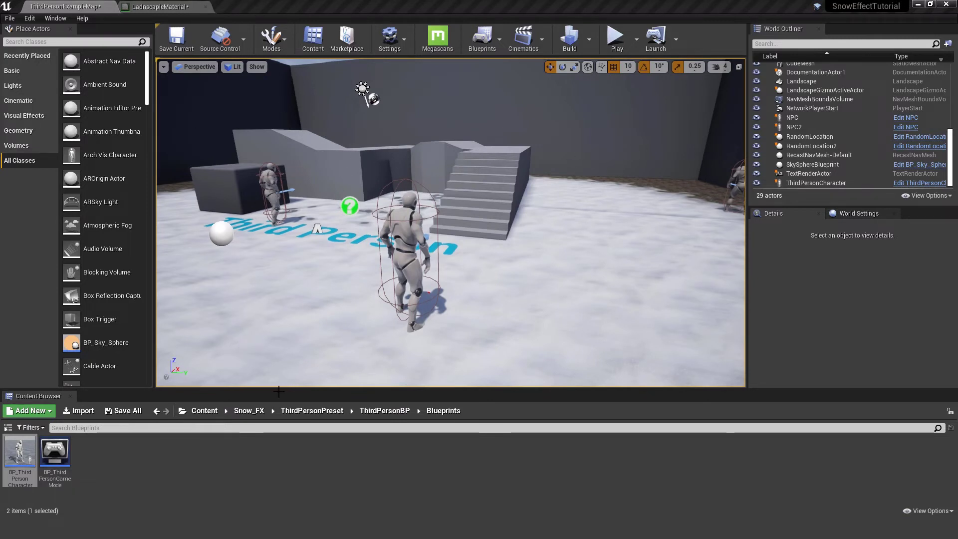
Step: Locate and select the BP_TrailActor blueprint in the Snow_FX Blueprints folder
{"action": "left_click", "coordinate": [248, 409]}
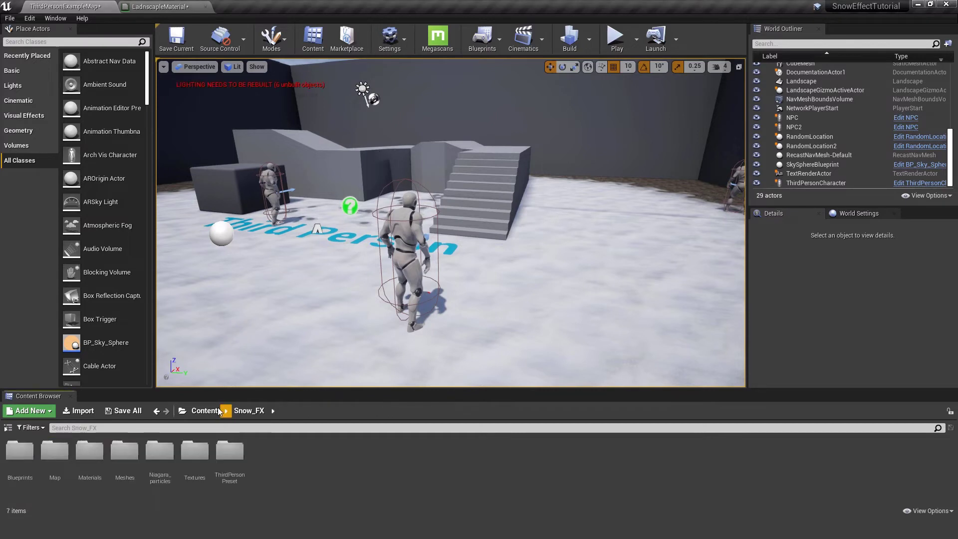
{"action": "double_click", "coordinate": [22, 453]}
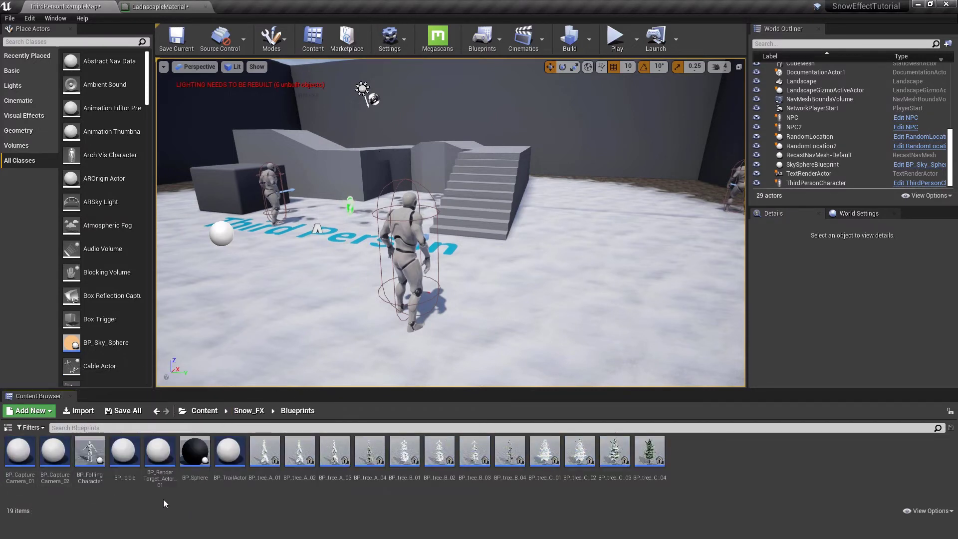
{"action": "left_click", "coordinate": [226, 462]}
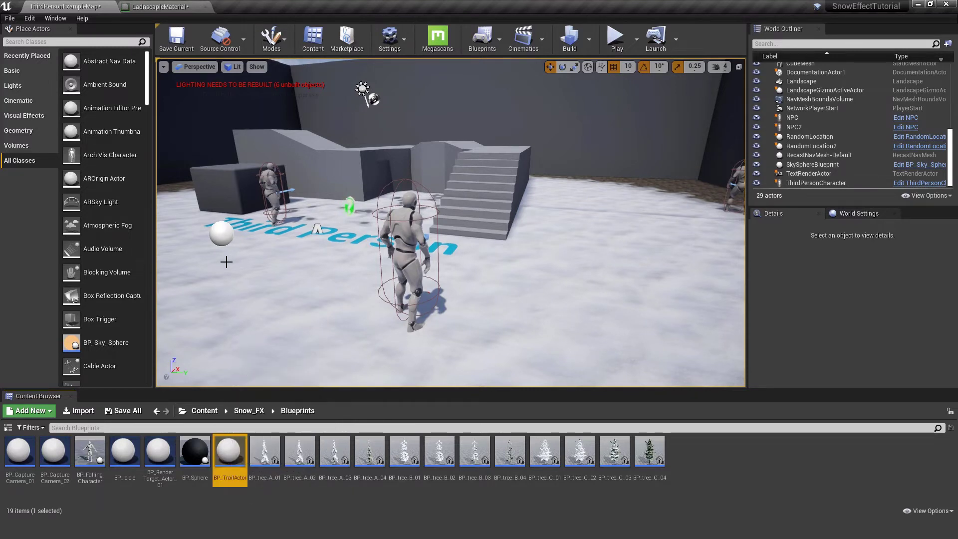
Step: Open the blueprint of the NPC near the Third Person text and add a Child Actor component with its default name
{"action": "left_click", "coordinate": [268, 187]}
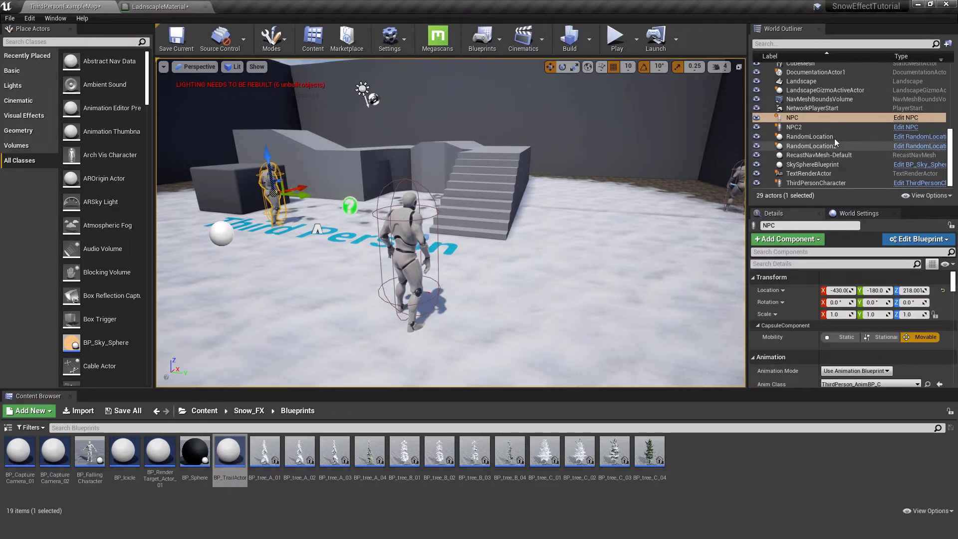
{"action": "left_click", "coordinate": [893, 118]}
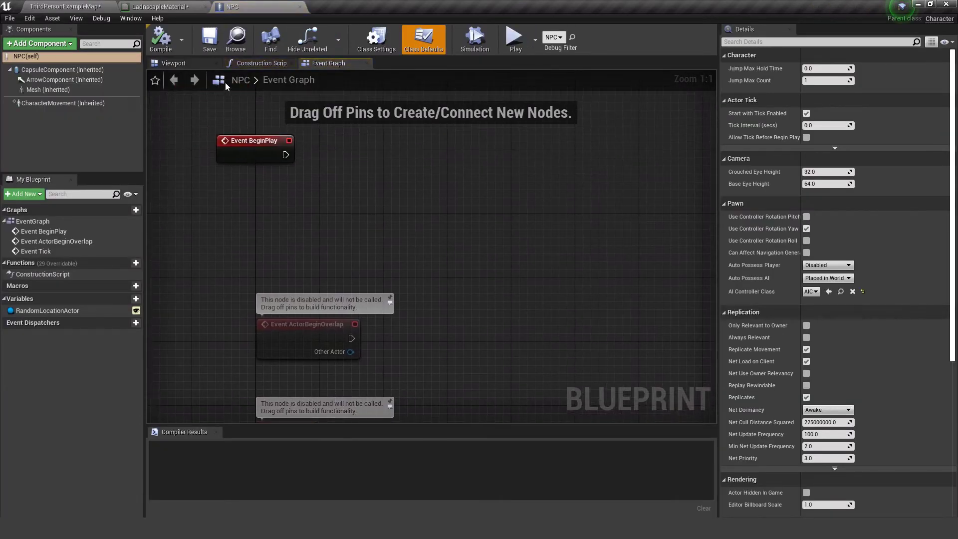
{"action": "left_click", "coordinate": [192, 65]}
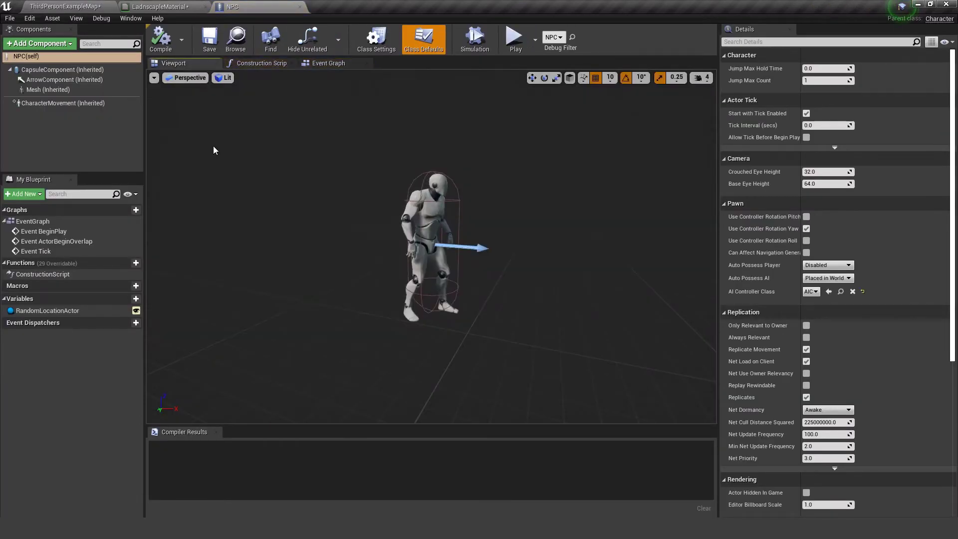
{"action": "left_click", "coordinate": [66, 46]}
{"action": "type", "text": "ch"}
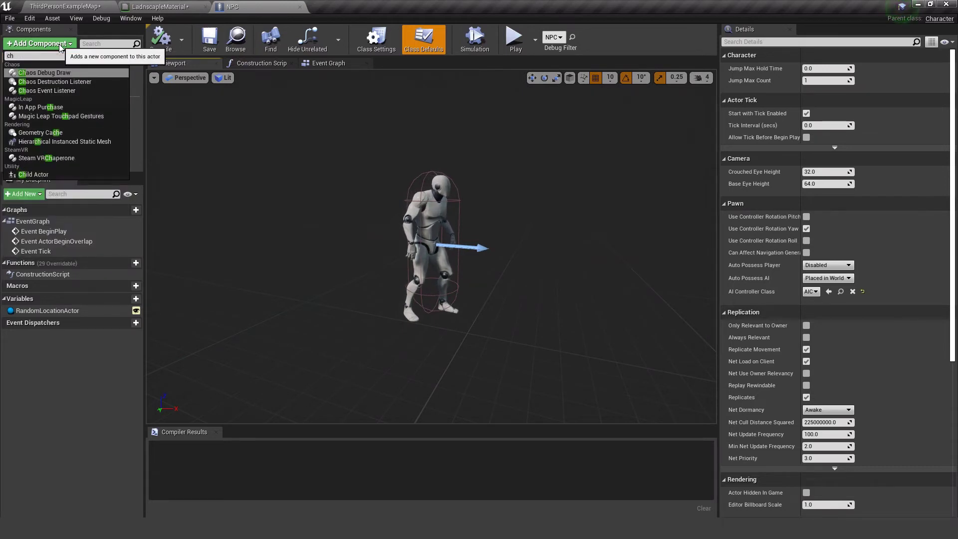
{"action": "type", "text": "il"}
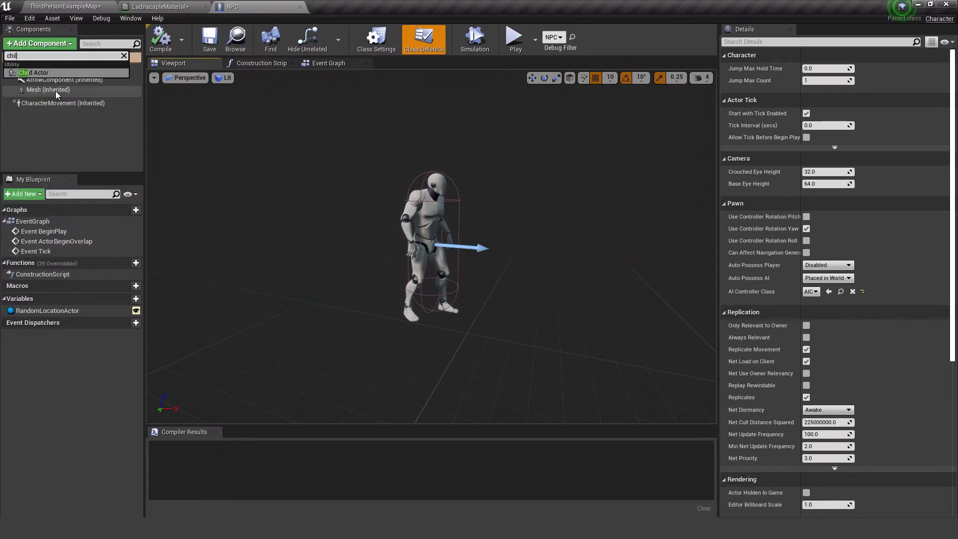
{"action": "left_click", "coordinate": [55, 73]}
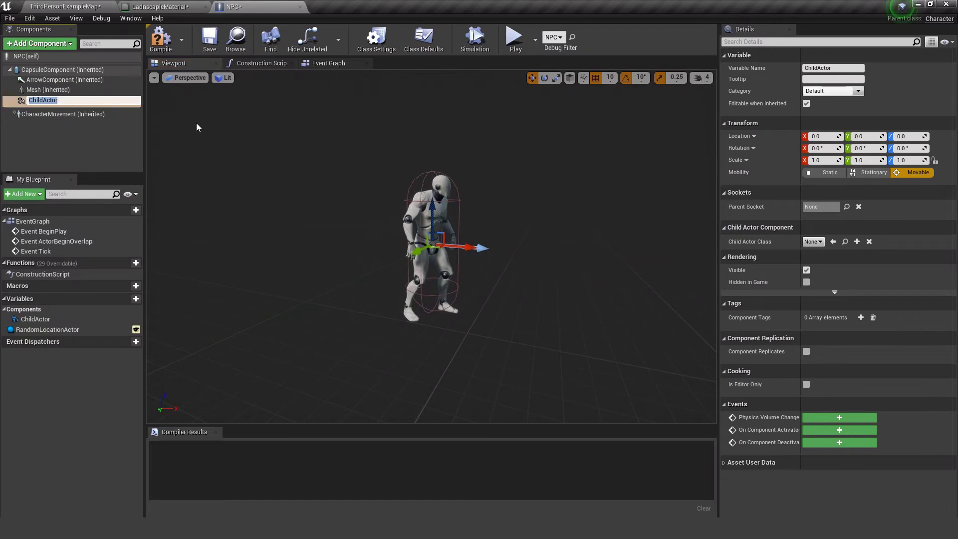
{"action": "key", "text": "Return"}
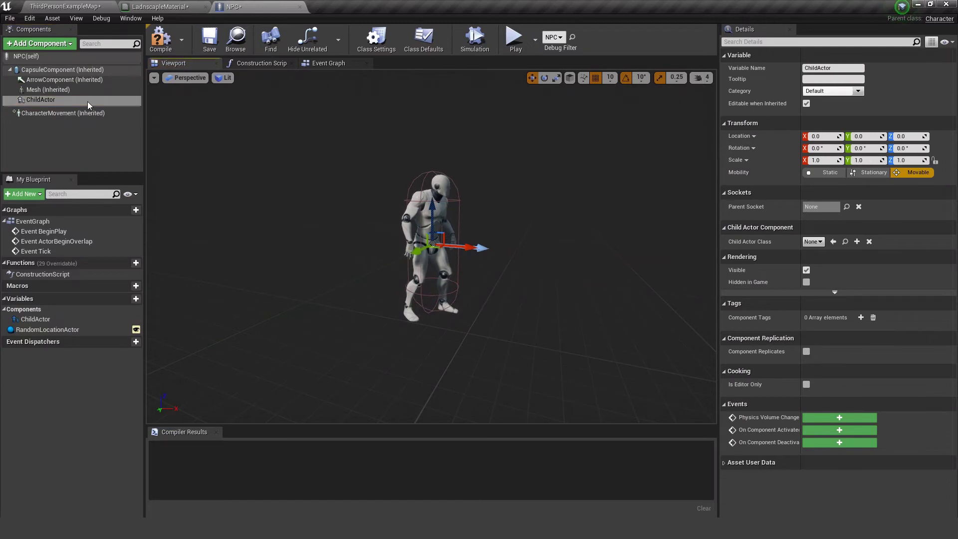
Step: Assign BP_TrailActor as the component's child actor class and lower it to the NPC's feet at Z location -90
{"action": "left_click", "coordinate": [70, 6]}
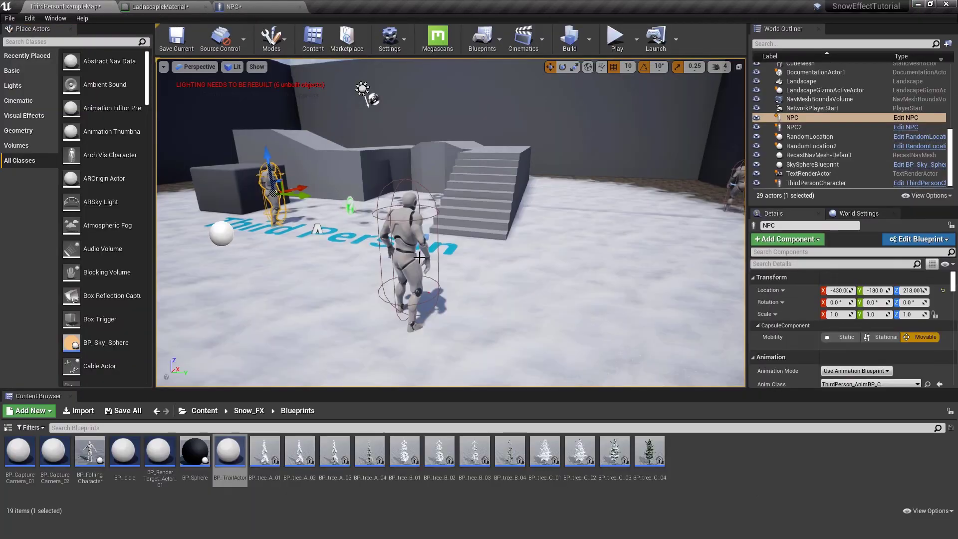
{"action": "left_click", "coordinate": [230, 451]}
{"action": "left_click", "coordinate": [233, 7]}
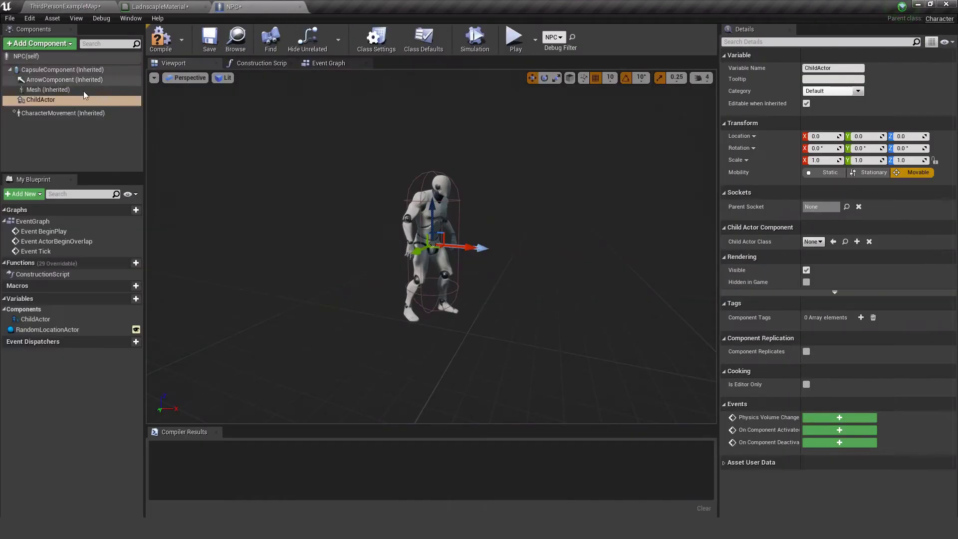
{"action": "left_click", "coordinate": [833, 242]}
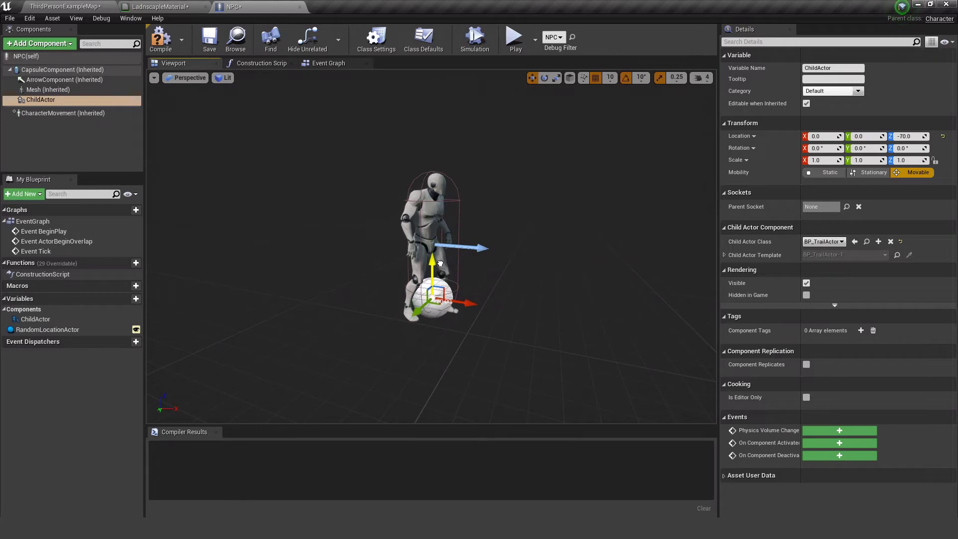
{"action": "mouse_move", "coordinate": [364, 183]}
{"action": "right_mouse_down"}
{"action": "mouse_move", "coordinate": [357, 207]}
{"action": "mouse_move", "coordinate": [363, 174]}
{"action": "right_mouse_up"}
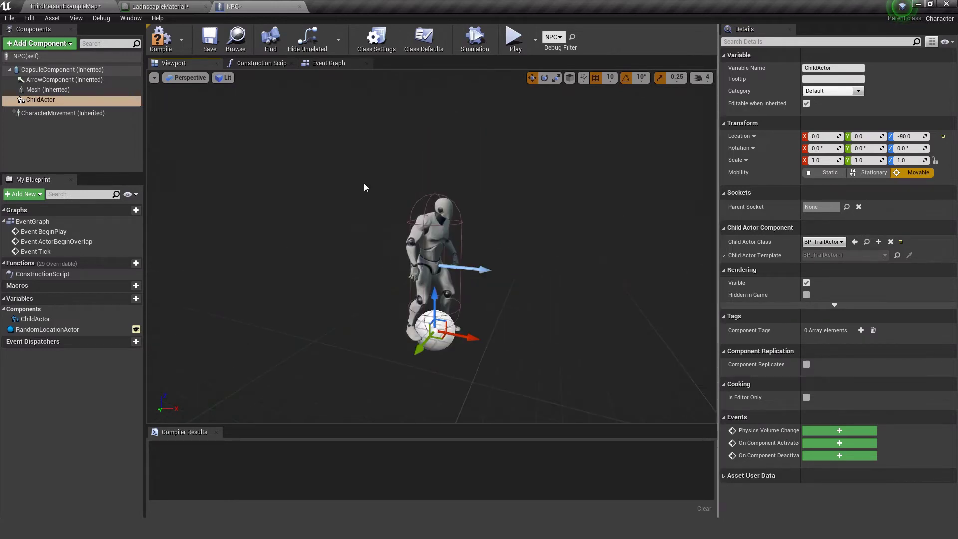
Step: Set the child actor template's ZDepth to 15, then compile and save the NPC blueprint
{"action": "left_click", "coordinate": [724, 256]}
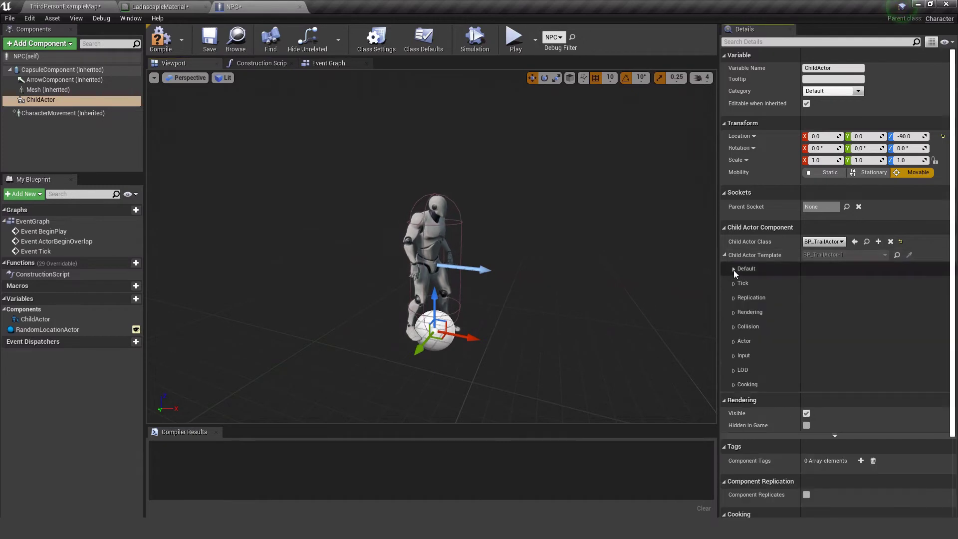
{"action": "left_click", "coordinate": [734, 269]}
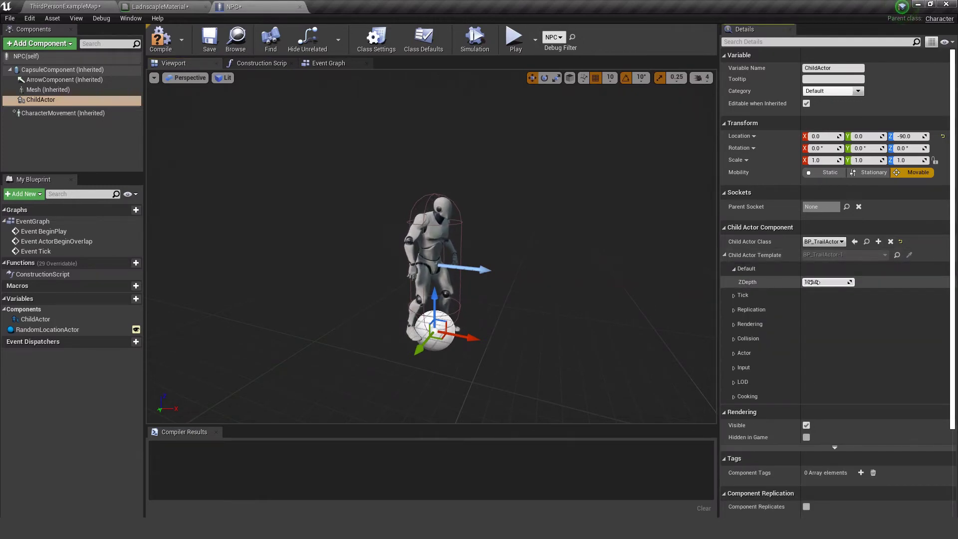
{"action": "middle_click_drag", "start_coordinate": [475, 299], "coordinate": [461, 366]}
{"action": "scroll", "coordinate": [474, 299], "scroll_direction": "up", "scroll_amount": 4}
{"action": "left_click_drag", "start_coordinate": [835, 284], "coordinate": [823, 284]}
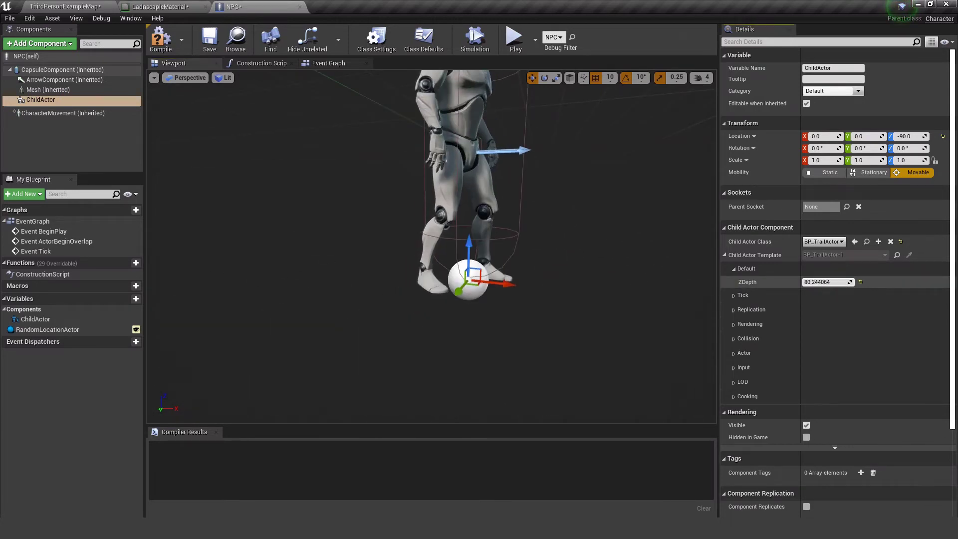
{"action": "left_click", "coordinate": [834, 283]}
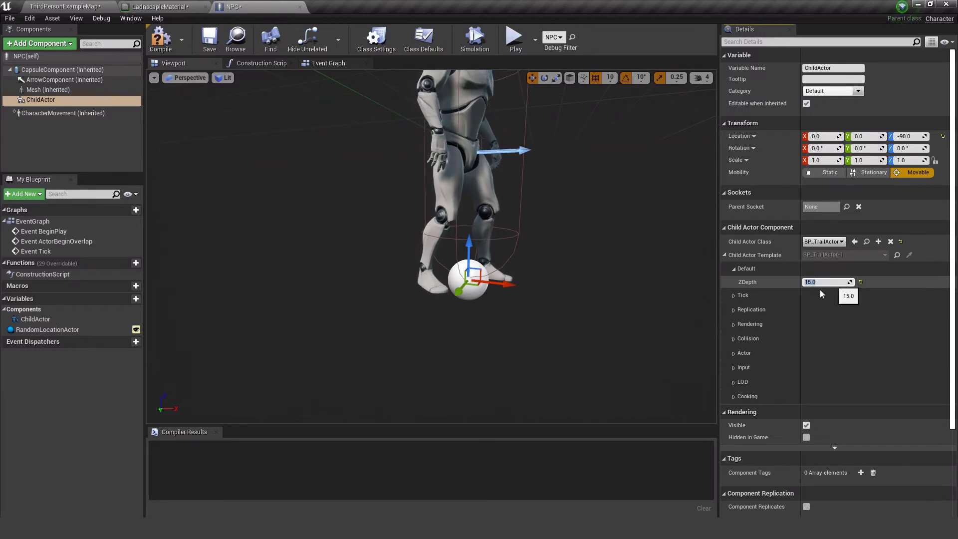
{"action": "key", "text": "Return"}
{"action": "left_click", "coordinate": [160, 38]}
{"action": "left_click", "coordinate": [209, 39]}
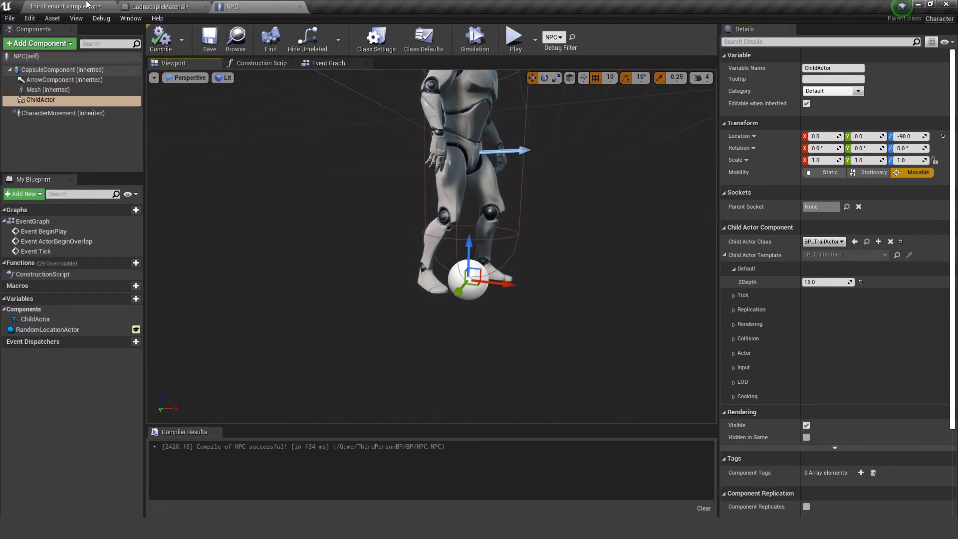
Step: Play the level and run the character around the NPCs to check the trails left in the snow
{"action": "left_click", "coordinate": [87, 5]}
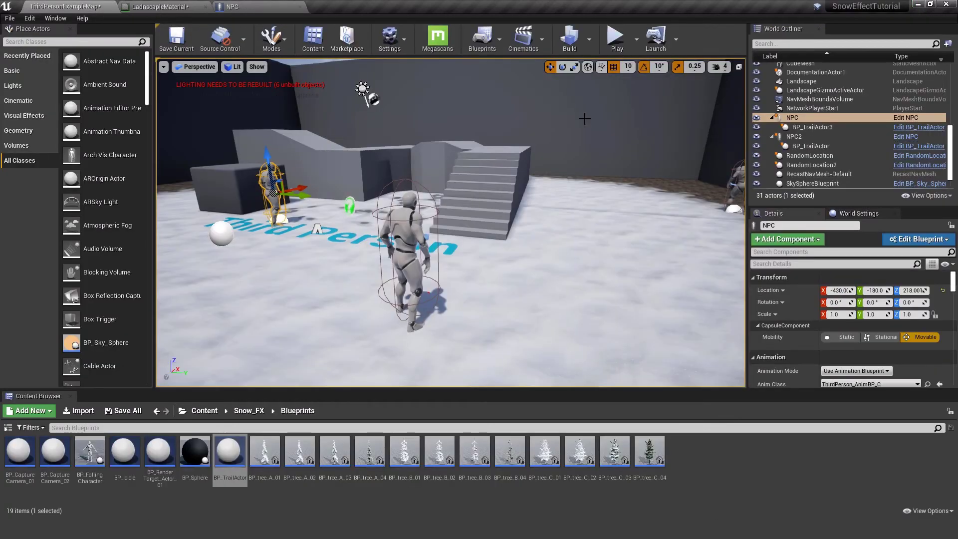
{"action": "left_click", "coordinate": [617, 40]}
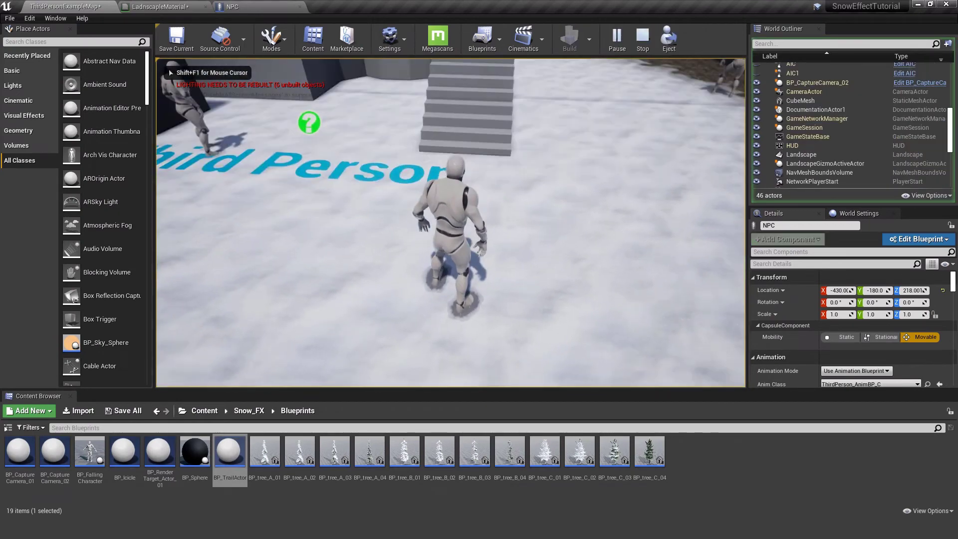
{"action": "key", "text": "w"}
{"action": "key", "text": "d"}
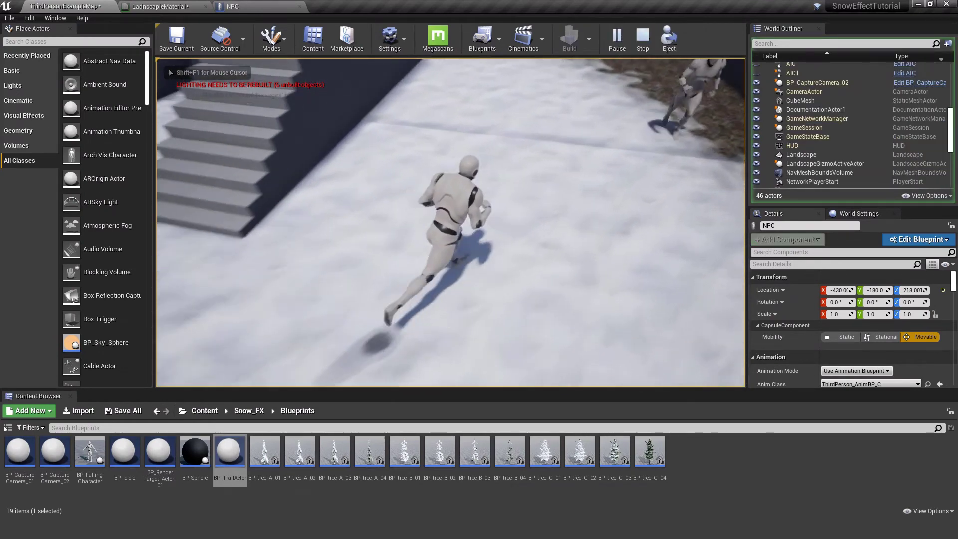
{"action": "key", "text": "w"}
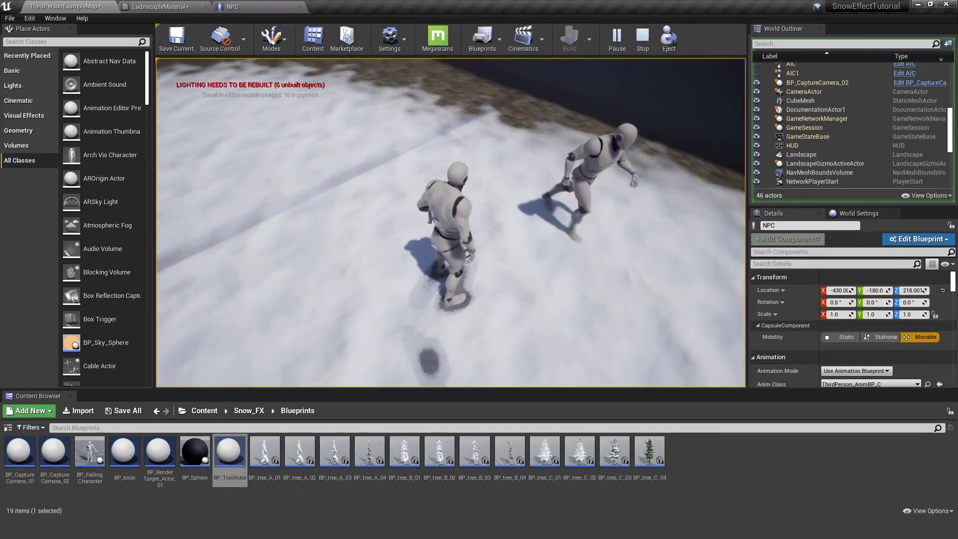
{"action": "key", "text": "w"}
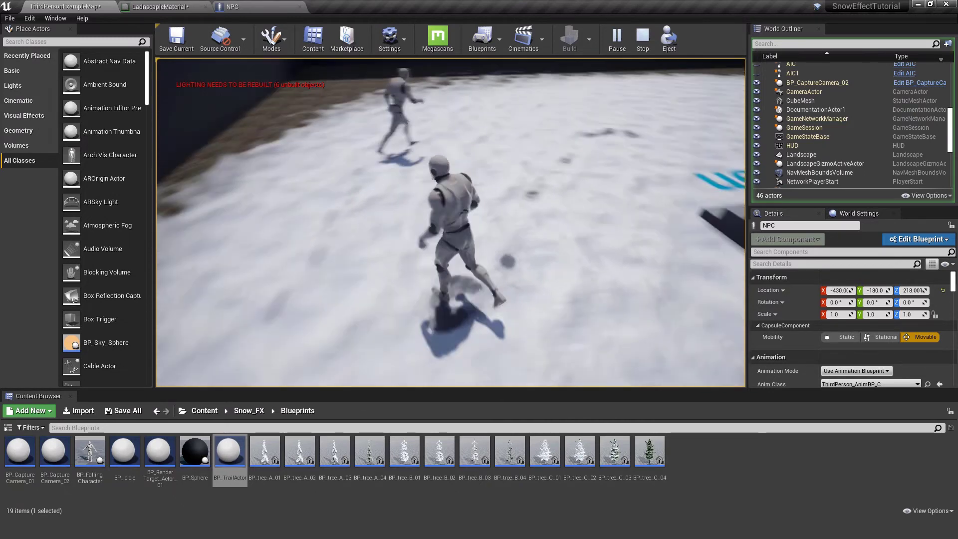
{"action": "key", "text": "w"}
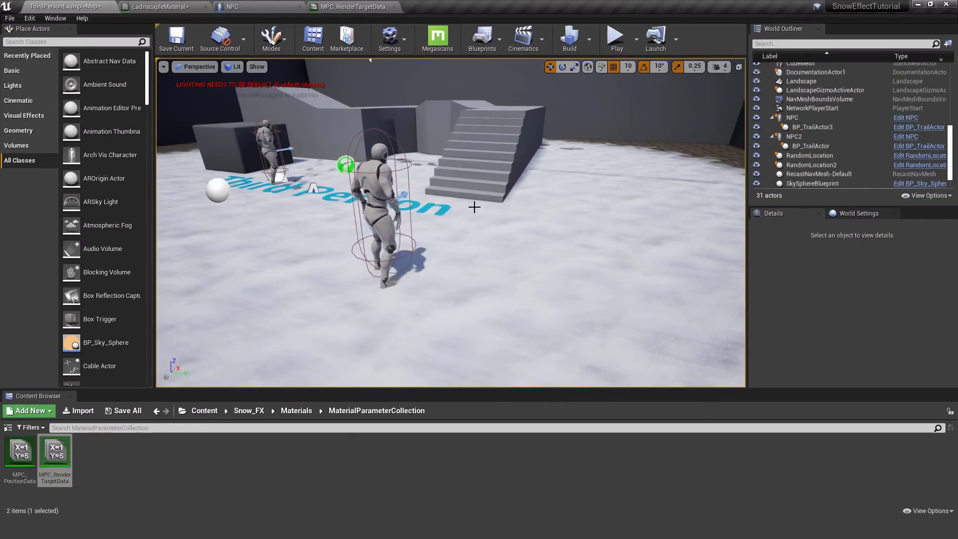
{"action": "right_click_drag", "start_coordinate": [474, 279], "coordinate": [379, 280]}
{"action": "right_click_drag", "start_coordinate": [451, 299], "coordinate": [487, 298]}
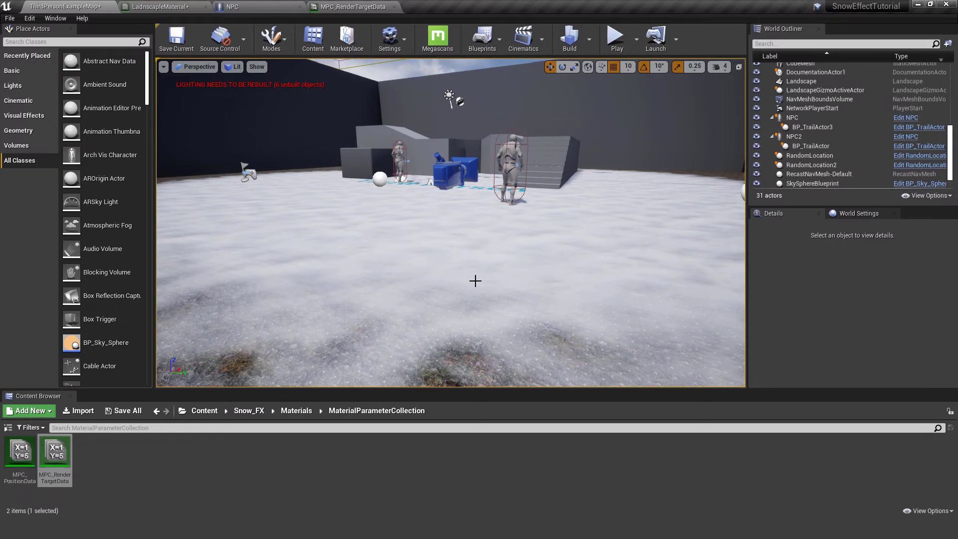
{"action": "right_click_drag", "start_coordinate": [482, 267], "coordinate": [498, 265]}
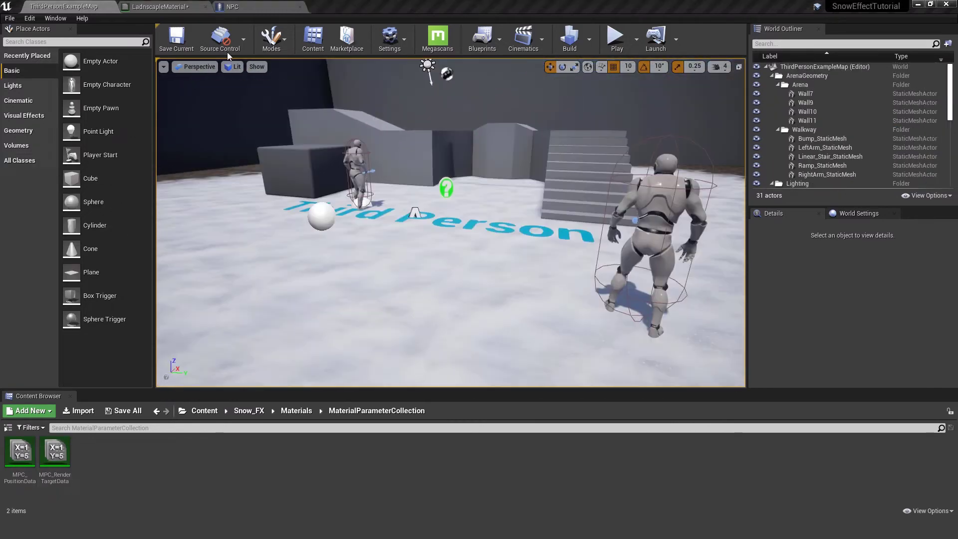
Step: In LadnscapleMaterial, add a Multiply node fed by the Height output of MF_Snow_B03
{"action": "left_click", "coordinate": [174, 10]}
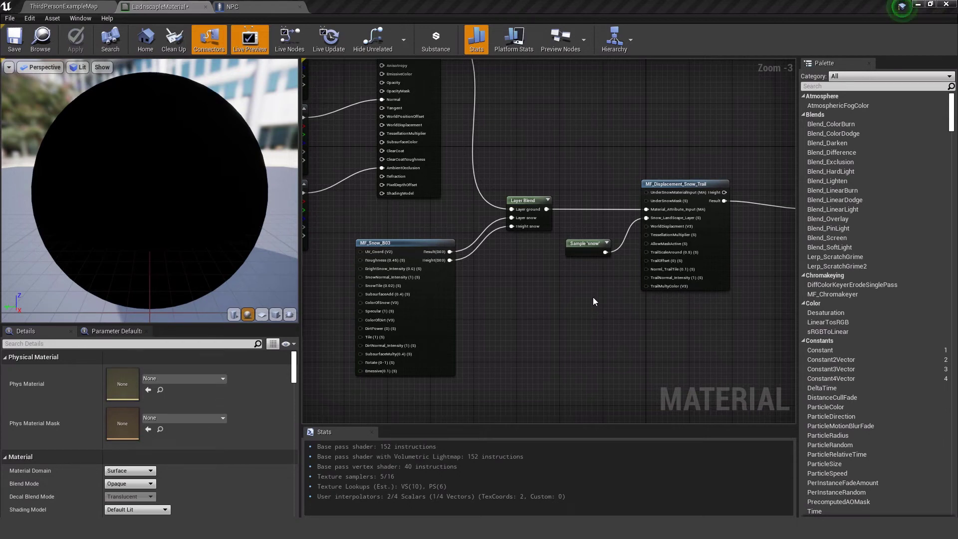
{"action": "scroll", "coordinate": [455, 264], "scroll_direction": "up", "scroll_amount": 3}
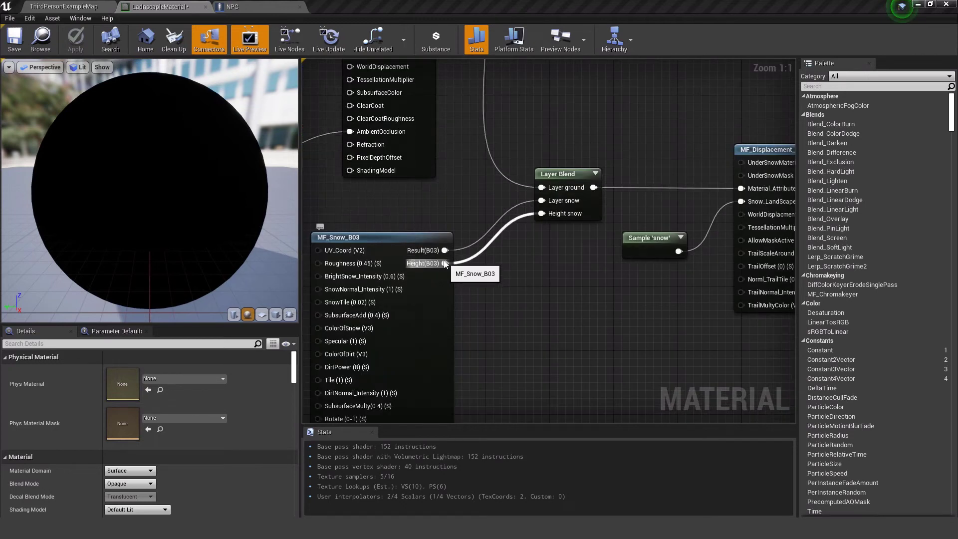
{"action": "right_click_drag", "start_coordinate": [489, 288], "coordinate": [459, 260]}
{"action": "left_click_drag", "start_coordinate": [415, 234], "coordinate": [575, 333]}
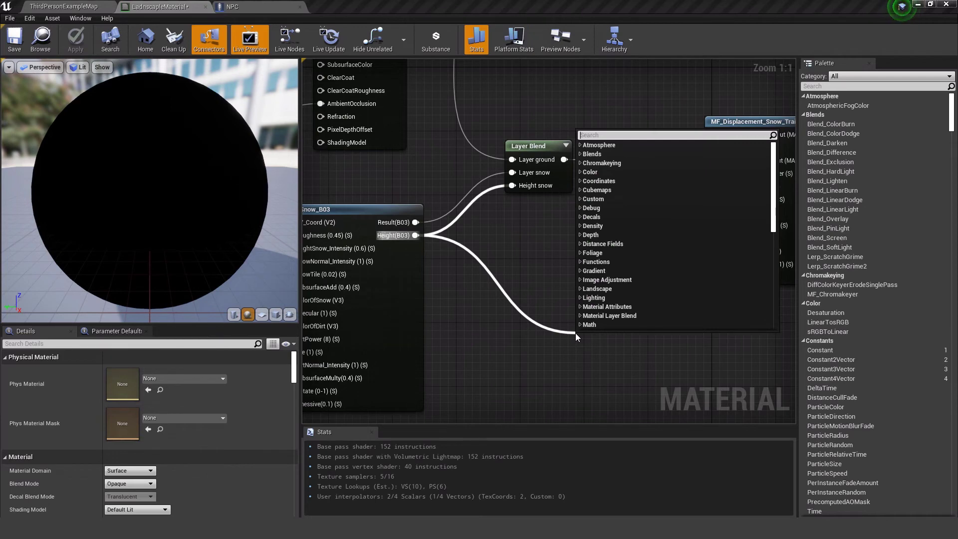
{"action": "type", "text": "mul"}
{"action": "left_click", "coordinate": [596, 209]}
{"action": "right_click_drag", "start_coordinate": [558, 305], "coordinate": [525, 247]}
{"action": "left_click_drag", "start_coordinate": [567, 289], "coordinate": [568, 247]}
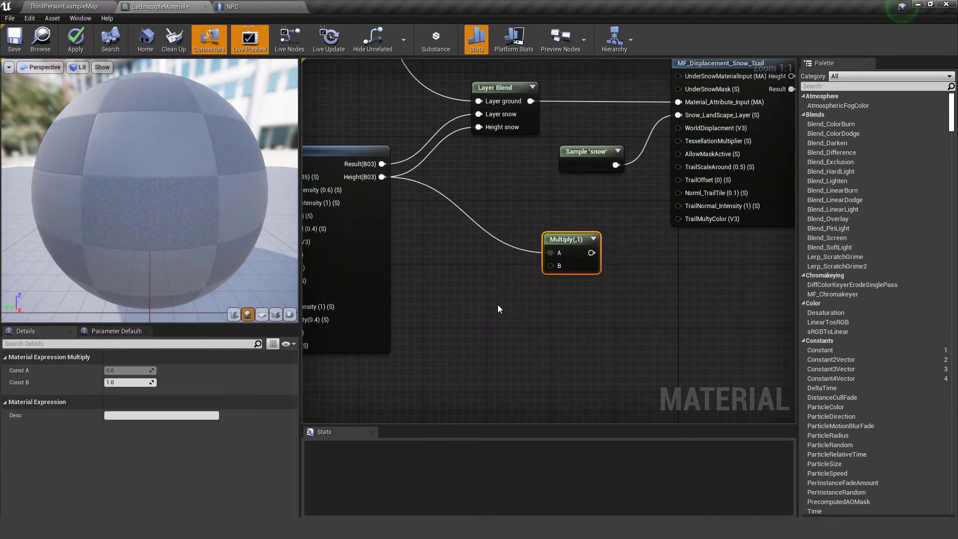
Step: Add a scalar parameter named HeghitOfSnow with a default value of 1
{"action": "left_click", "coordinate": [474, 315]}
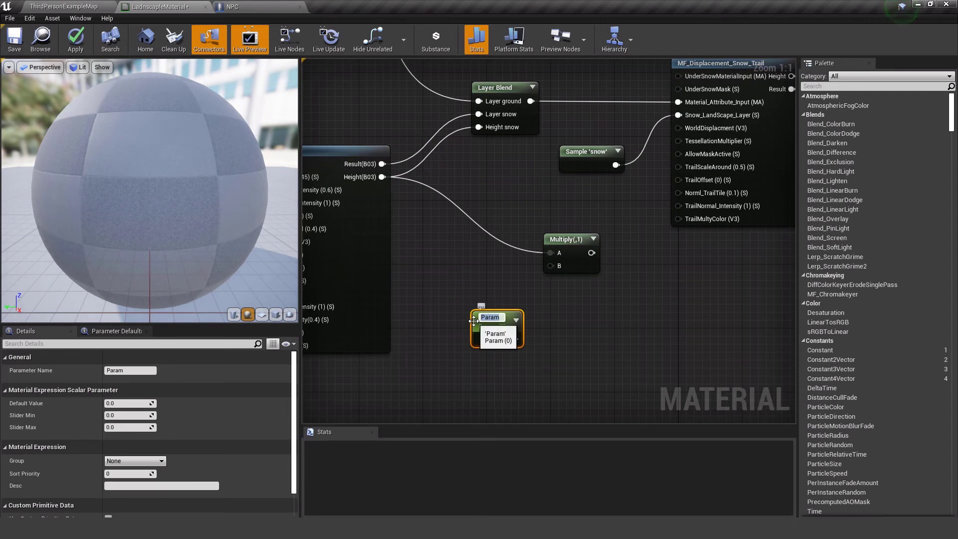
{"action": "type", "text": "He"}
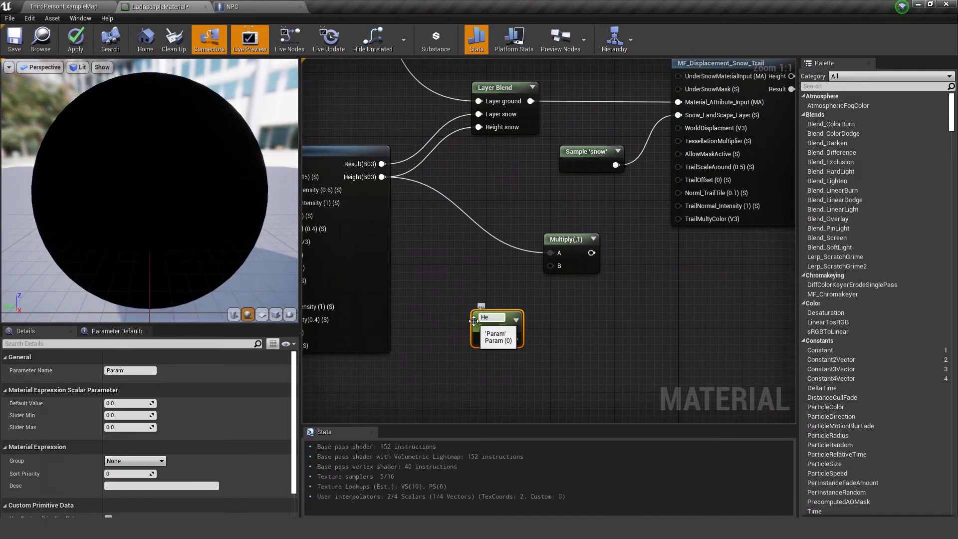
{"action": "type", "text": "ghitOfSnow"}
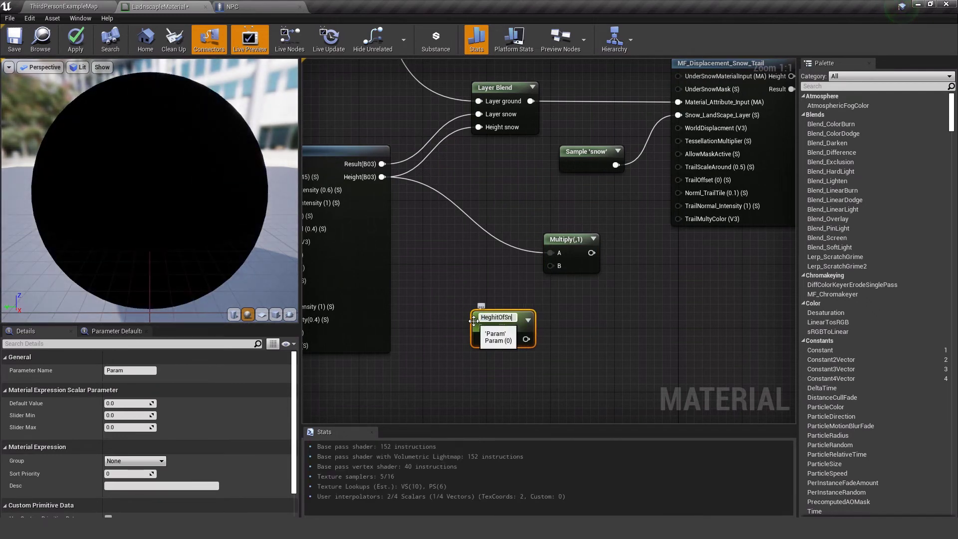
{"action": "key", "text": "Return"}
{"action": "left_click_drag", "start_coordinate": [473, 321], "coordinate": [449, 315]}
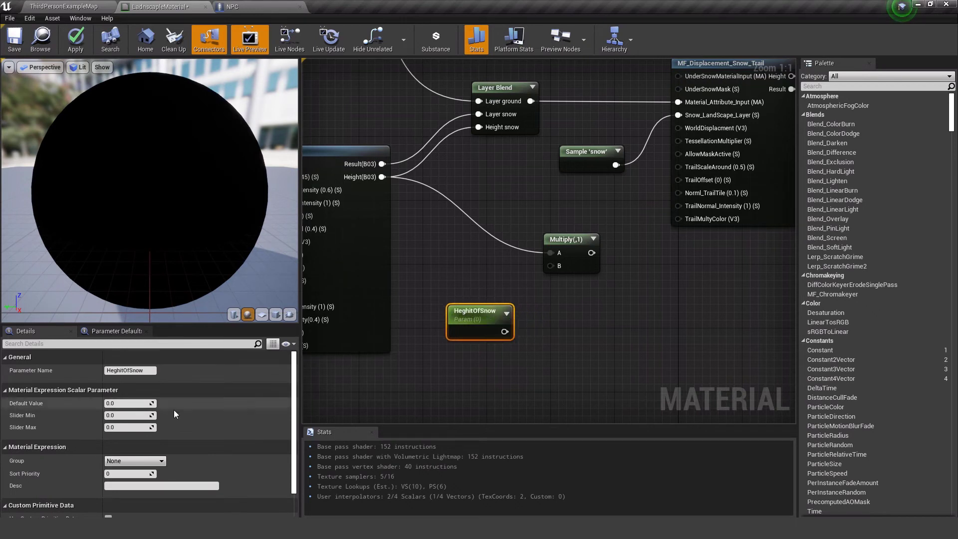
{"action": "left_click", "coordinate": [124, 404]}
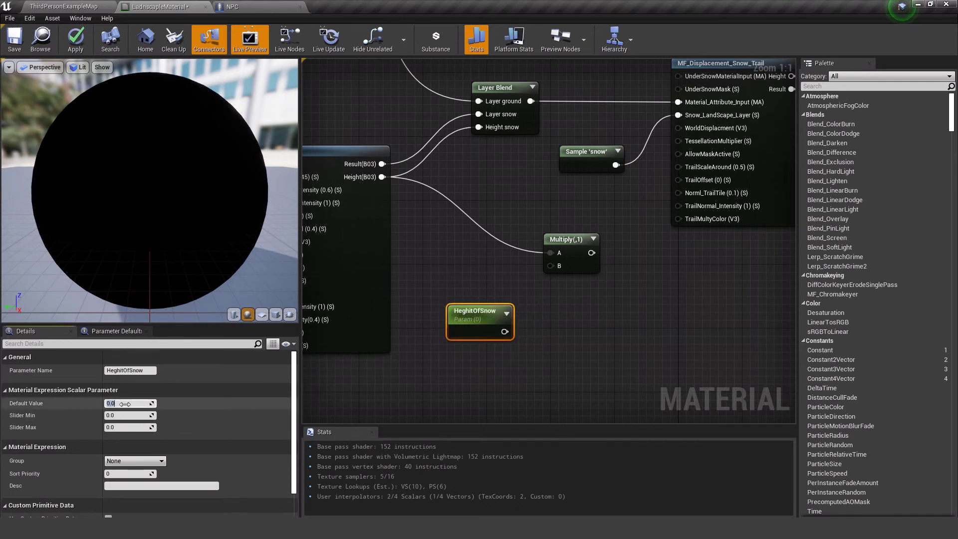
{"action": "type", "text": "1"}
{"action": "key", "text": "Return"}
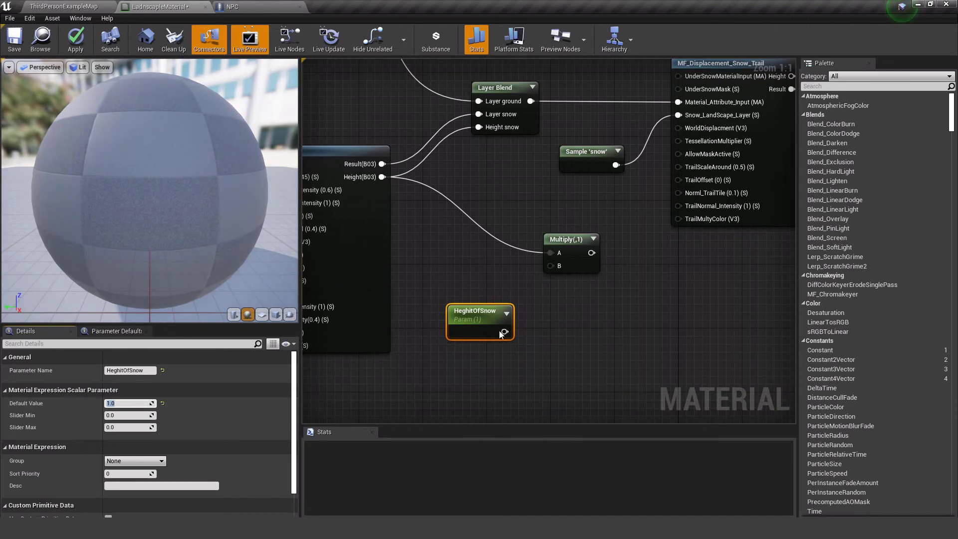
Step: Connect HeghitOfSnow to the Multiply node's B input and arrange the two nodes compactly beside MF_Snow_B03
{"action": "left_click_drag", "start_coordinate": [504, 331], "coordinate": [548, 267]}
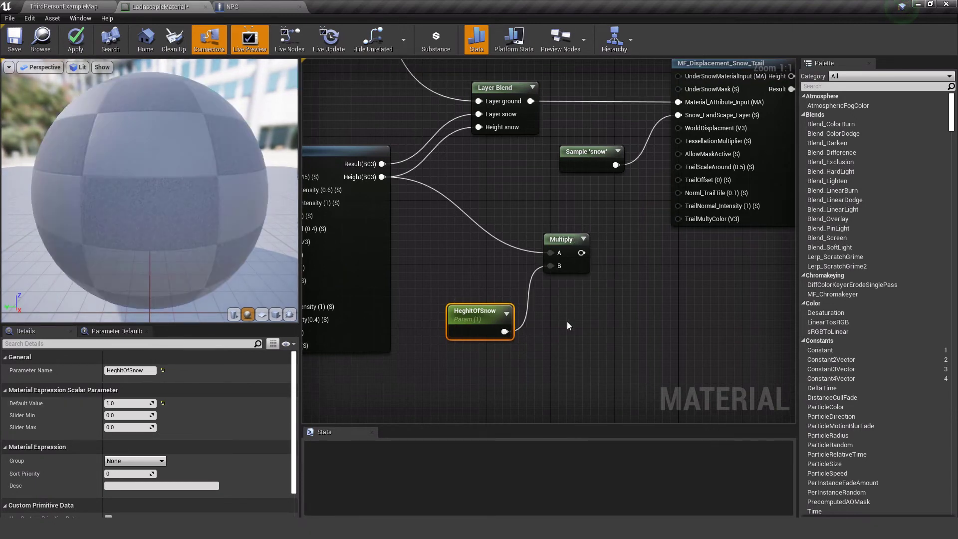
{"action": "left_click", "coordinate": [576, 374]}
{"action": "left_click_drag", "start_coordinate": [574, 373], "coordinate": [500, 239]}
{"action": "left_click_drag", "start_coordinate": [559, 242], "coordinate": [512, 227]}
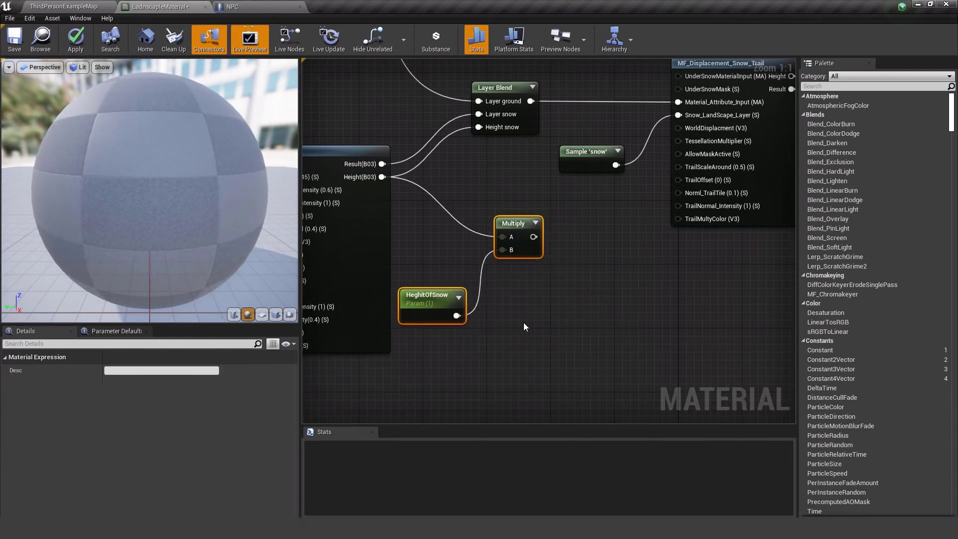
{"action": "left_click", "coordinate": [523, 324]}
{"action": "left_click_drag", "start_coordinate": [433, 305], "coordinate": [449, 274]}
{"action": "left_click", "coordinate": [470, 321]}
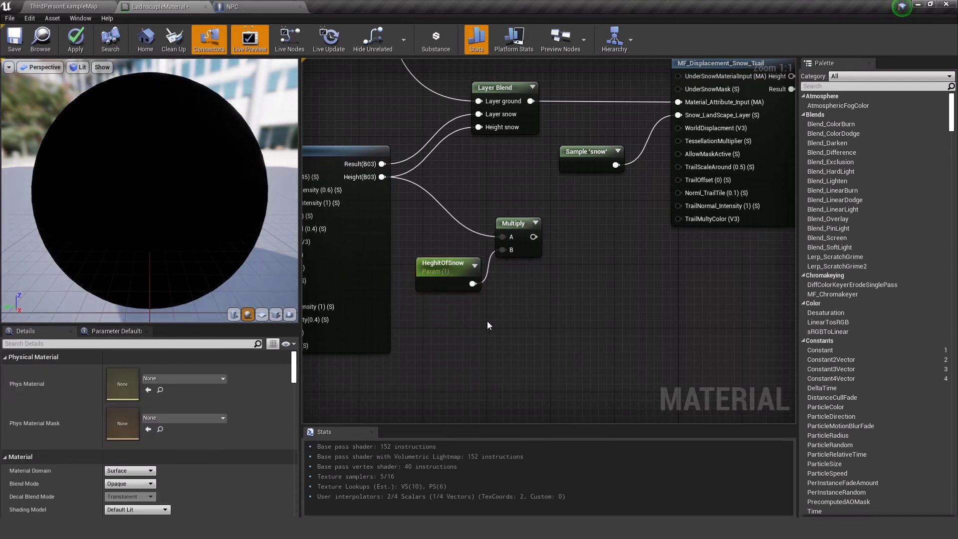
{"action": "left_click", "coordinate": [459, 267]}
{"action": "left_click_drag", "start_coordinate": [549, 303], "coordinate": [467, 230]}
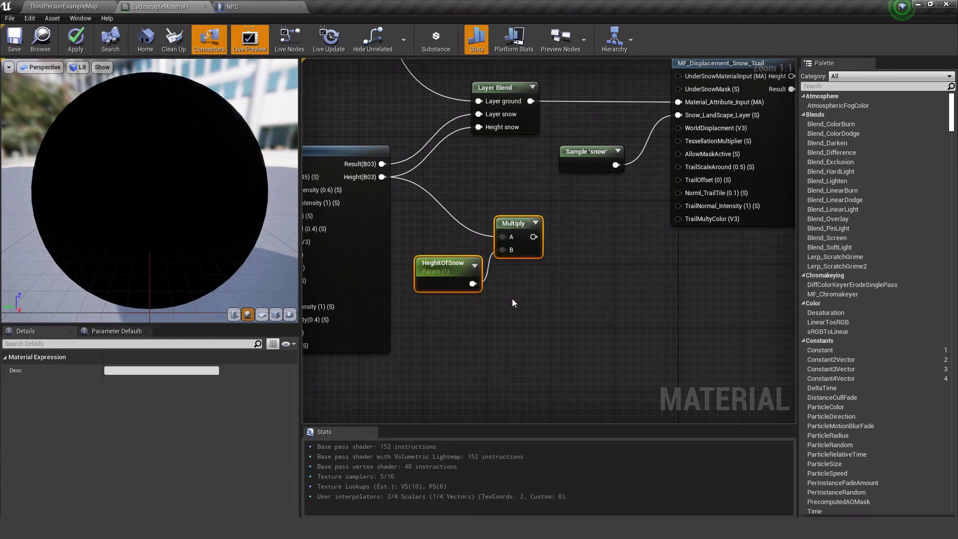
{"action": "right_click_drag", "start_coordinate": [517, 300], "coordinate": [477, 301]}
{"action": "left_click", "coordinate": [528, 292]}
Step: Add a second Multiply node fed by the first Multiply's output and align it beside the first
{"action": "right_click", "coordinate": [512, 285]}
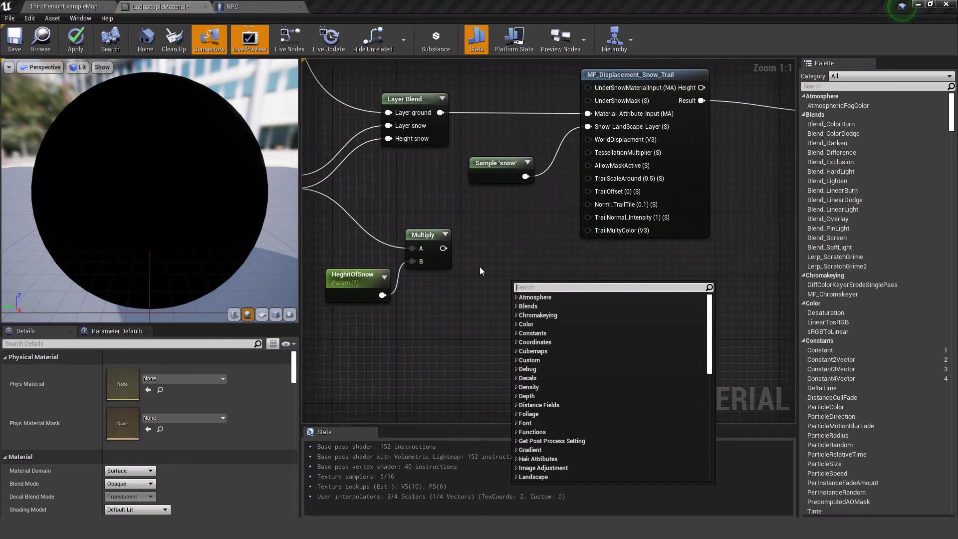
{"action": "left_click", "coordinate": [443, 248]}
{"action": "left_click_drag", "start_coordinate": [443, 248], "coordinate": [568, 307]}
{"action": "type", "text": "mu"}
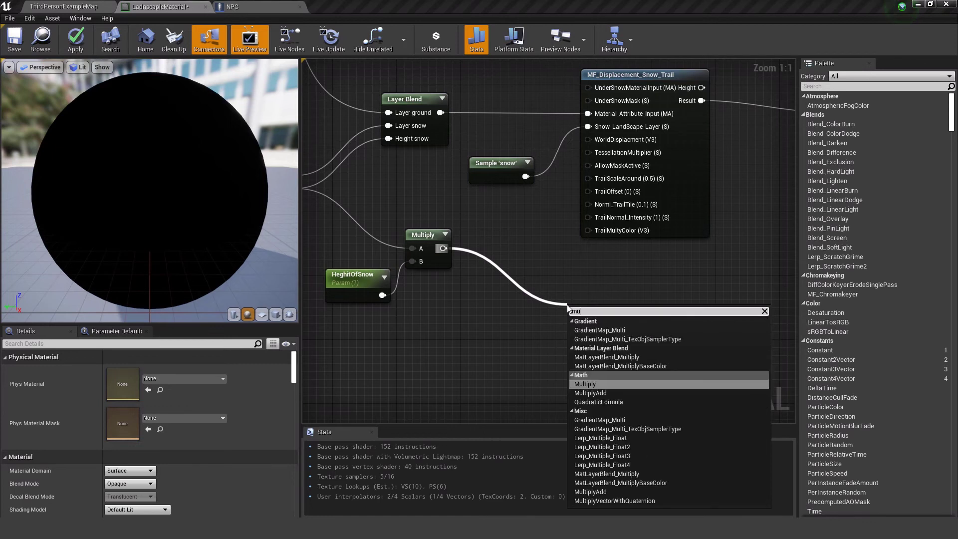
{"action": "type", "text": "lty"}
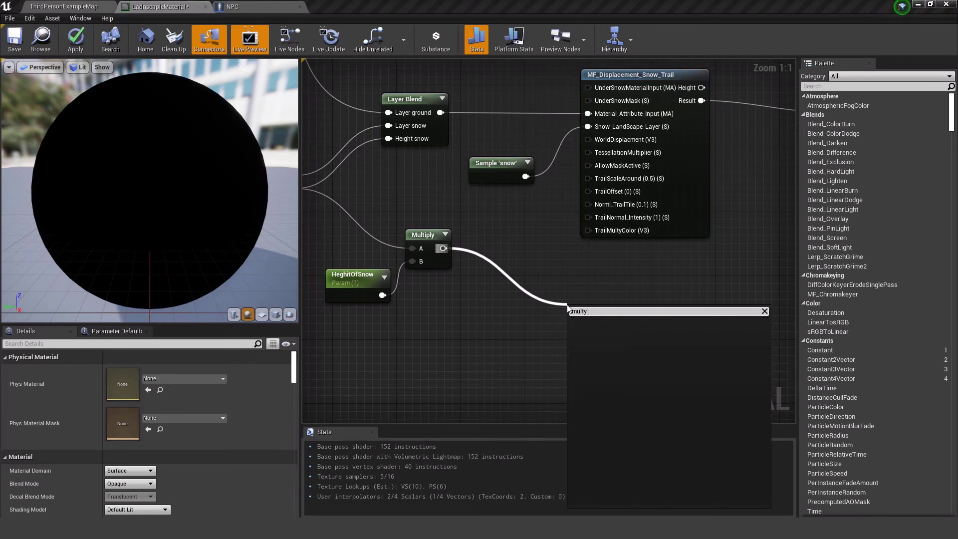
{"action": "key", "text": "BackSpace"}
{"action": "left_click", "coordinate": [591, 385]}
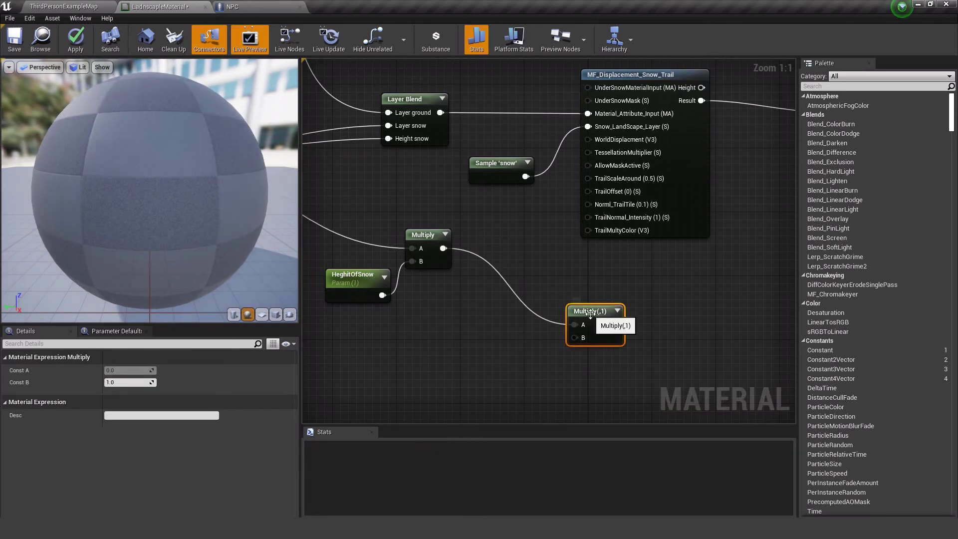
{"action": "left_click_drag", "start_coordinate": [590, 313], "coordinate": [522, 237]}
{"action": "left_click", "coordinate": [470, 327]}
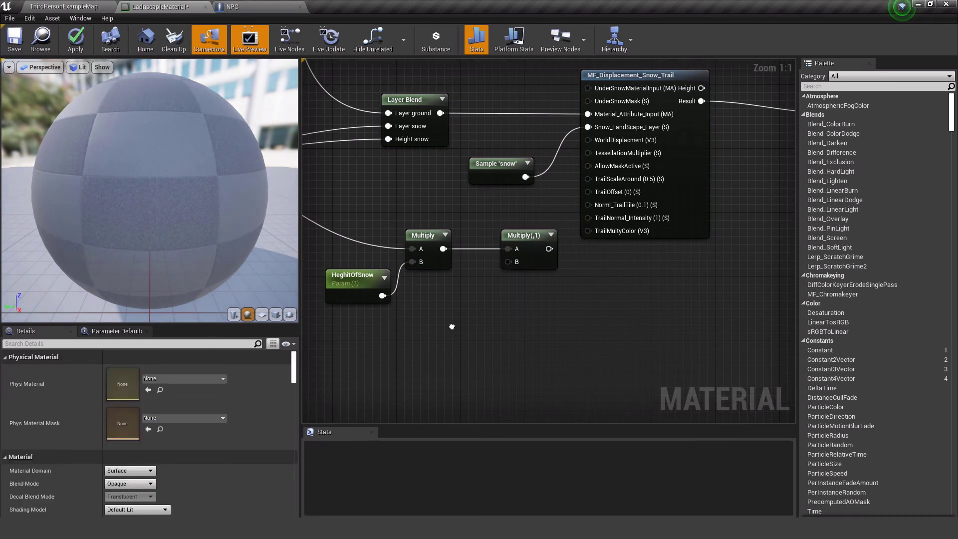
Step: Add a VertexNormalWS node below the second Multiply and connect it to that node's B input
{"action": "right_click", "coordinate": [451, 327]}
{"action": "type", "text": "verte"}
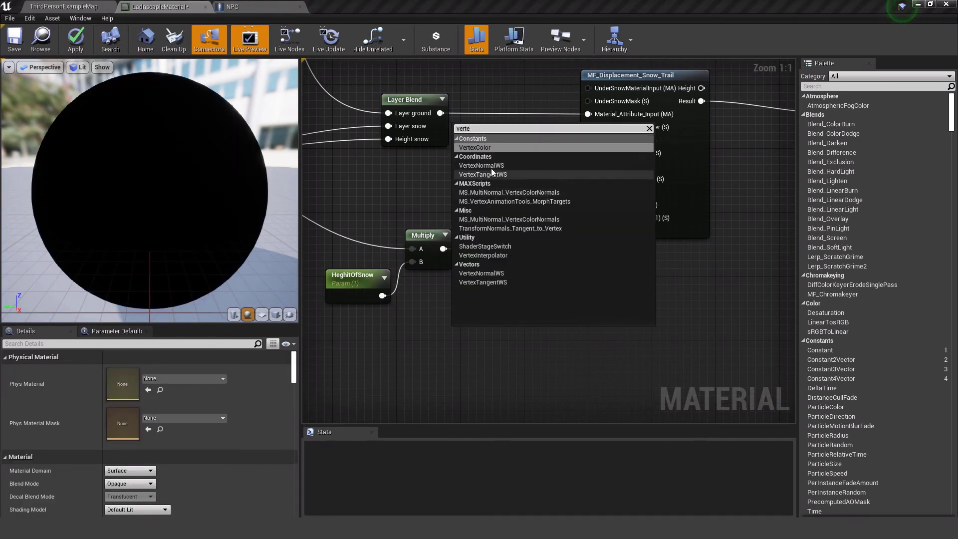
{"action": "left_click", "coordinate": [482, 166]}
{"action": "left_click_drag", "start_coordinate": [476, 333], "coordinate": [453, 307]}
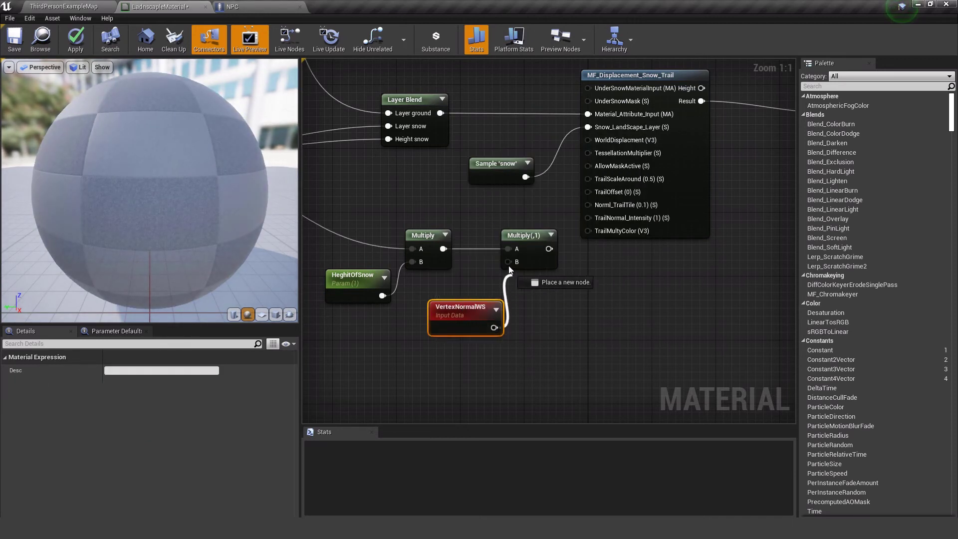
{"action": "left_click_drag", "start_coordinate": [509, 270], "coordinate": [508, 262]}
{"action": "left_click", "coordinate": [495, 299]}
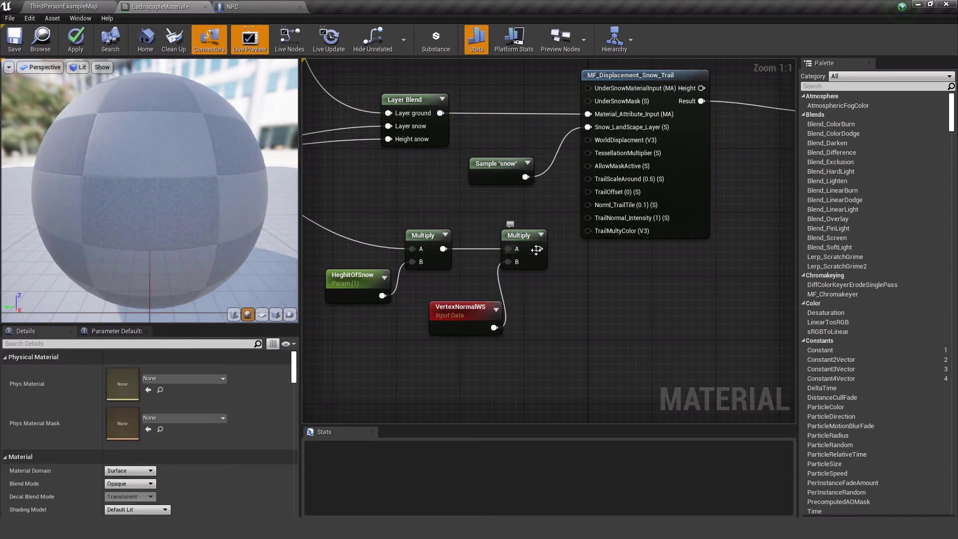
Step: Connect the second Multiply to the WorldDisplacment input of MF_Displacement_Snow_Trail, move the Sample 'snow' node up and apply the material
{"action": "right_click_drag", "start_coordinate": [550, 218], "coordinate": [550, 254]}
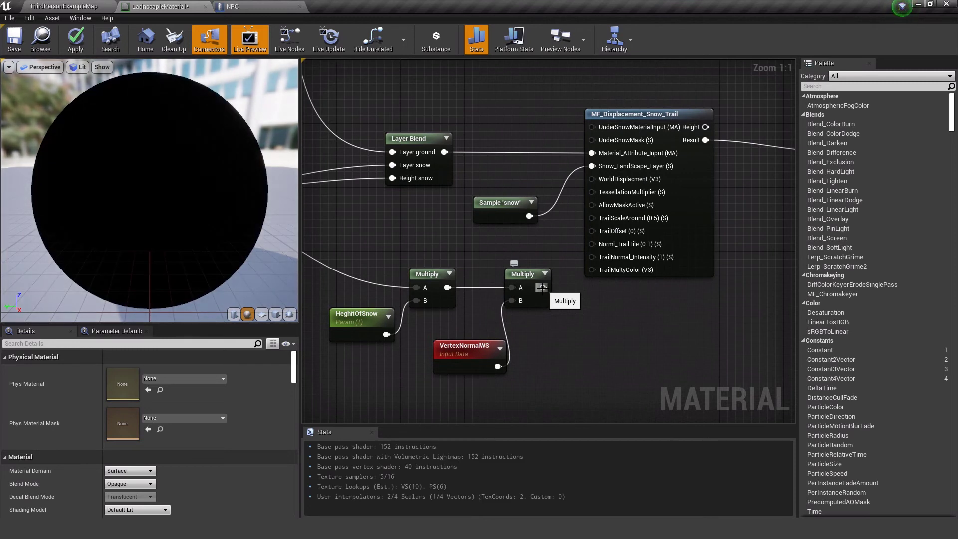
{"action": "left_click_drag", "start_coordinate": [590, 292], "coordinate": [604, 183]}
{"action": "left_click_drag", "start_coordinate": [501, 190], "coordinate": [501, 182]}
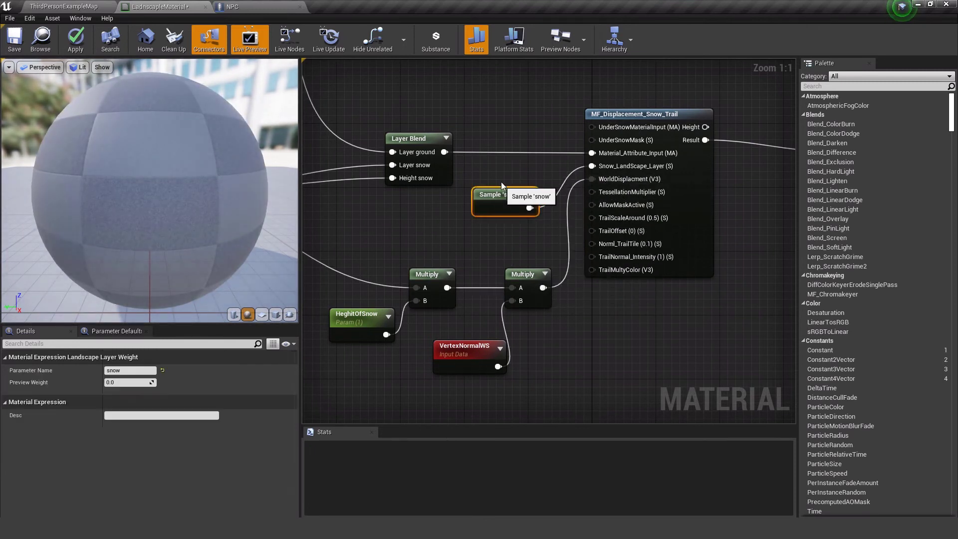
{"action": "left_click", "coordinate": [505, 221]}
{"action": "left_click", "coordinate": [83, 46]}
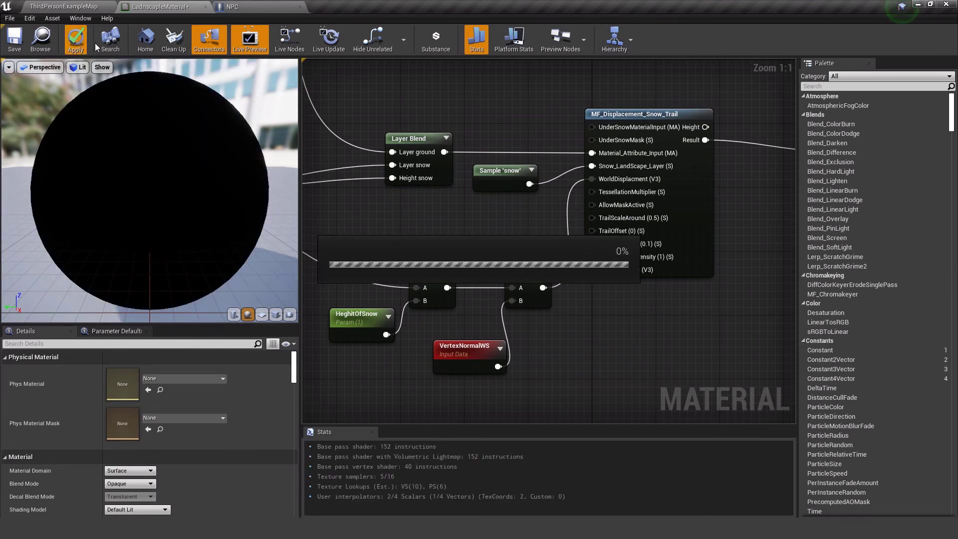
Step: Open LadnscapleMaterial_Inst from the Landscape actor's material slot and float its editor window over the ThirdPersonExampleMap level
{"action": "left_click", "coordinate": [92, 10]}
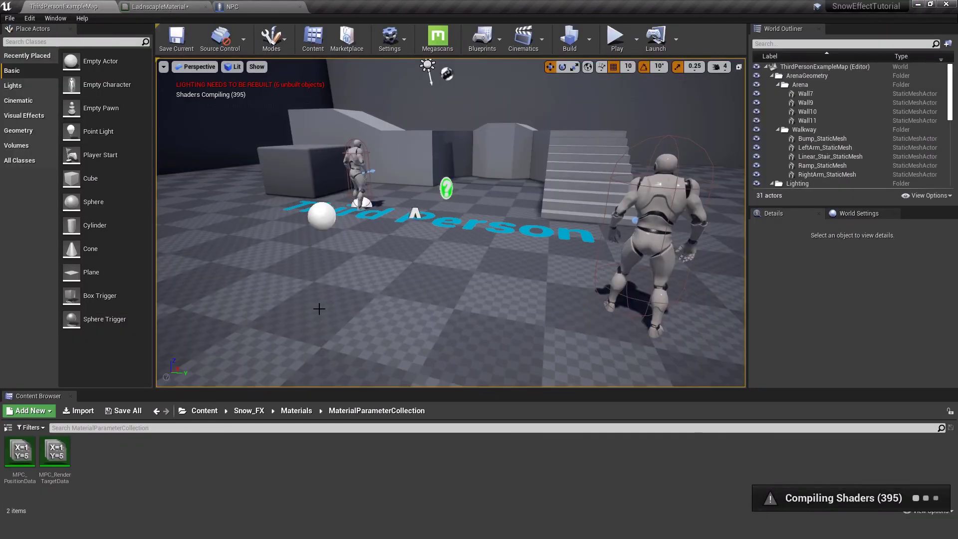
{"action": "left_click", "coordinate": [412, 268]}
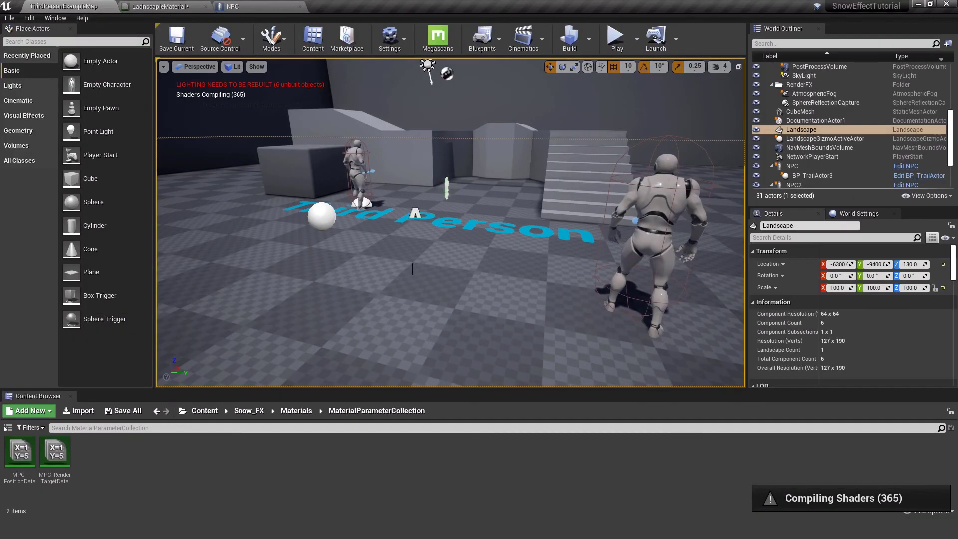
{"action": "scroll", "coordinate": [860, 334], "scroll_direction": "down", "scroll_amount": 6}
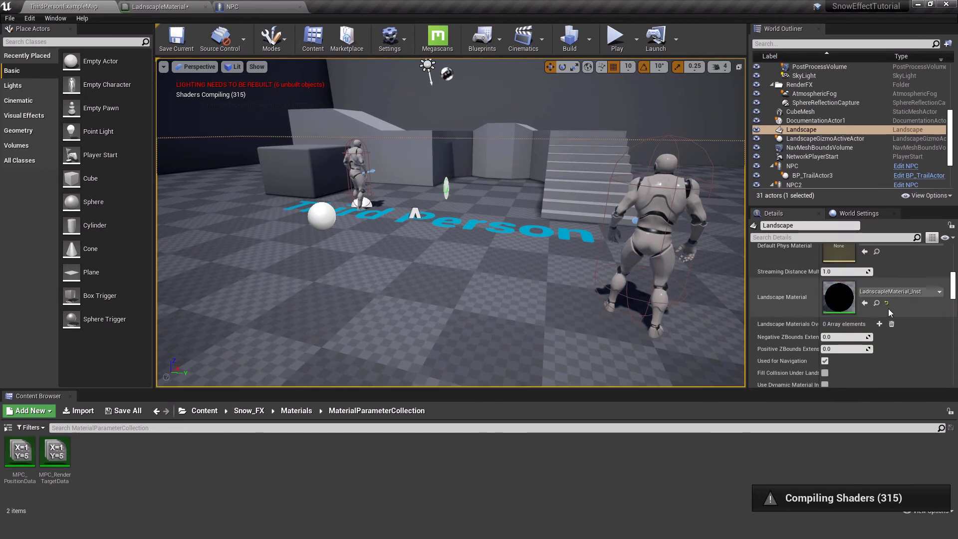
{"action": "left_click", "coordinate": [877, 304]}
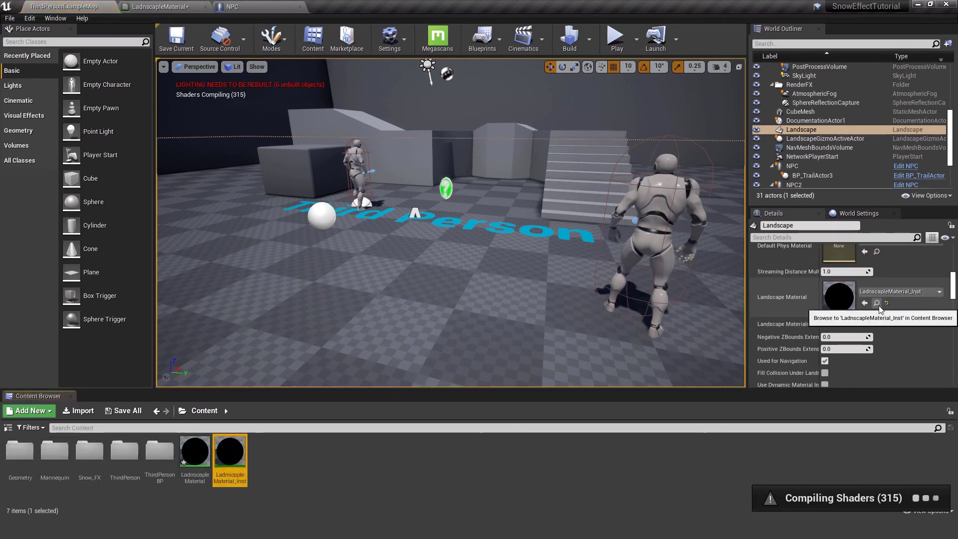
{"action": "double_click", "coordinate": [241, 453]}
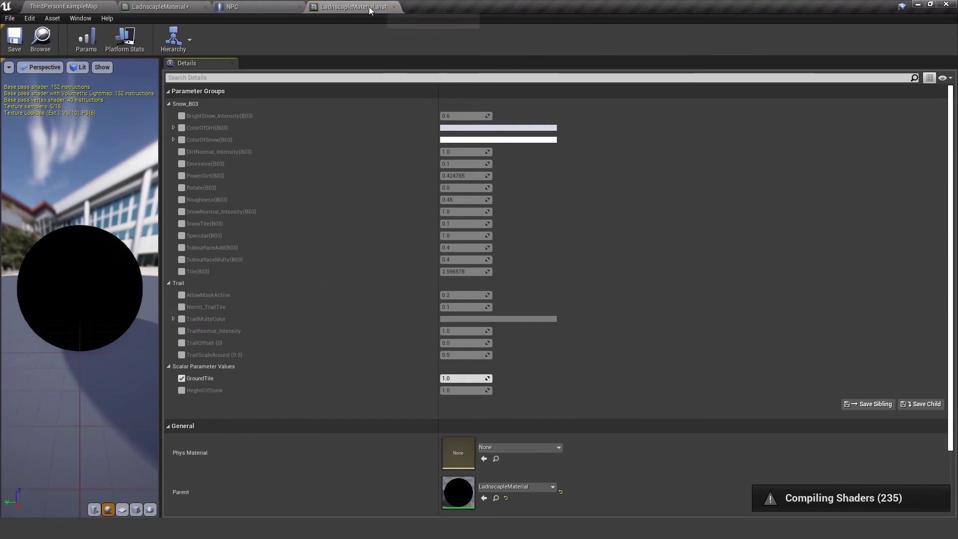
{"action": "left_click_drag", "start_coordinate": [367, 9], "coordinate": [477, 63]}
{"action": "left_click", "coordinate": [85, 7]}
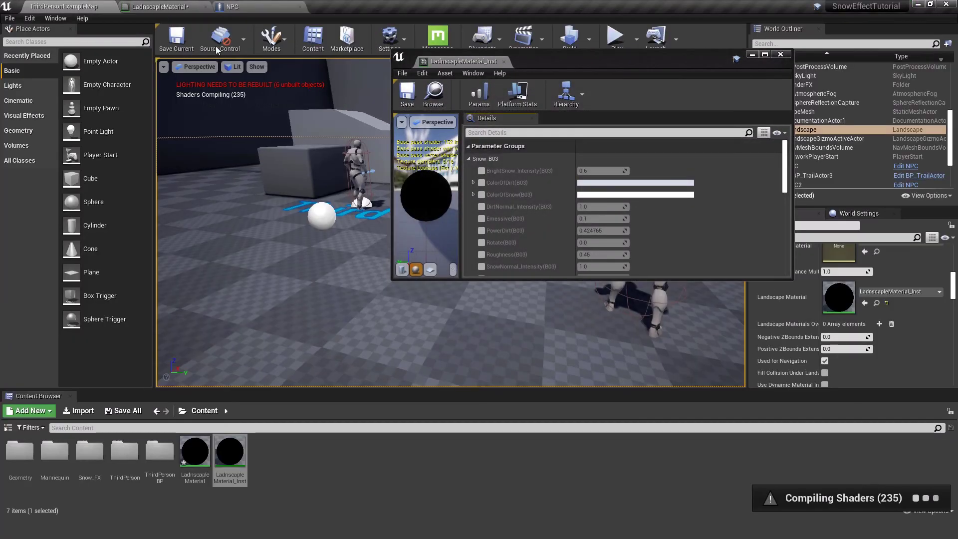
Step: Override HeghitOfSnow in LadnscapleMaterial_Inst with 20, dock the instance editor again and return to the level
{"action": "scroll", "coordinate": [552, 183], "scroll_direction": "down", "scroll_amount": 10}
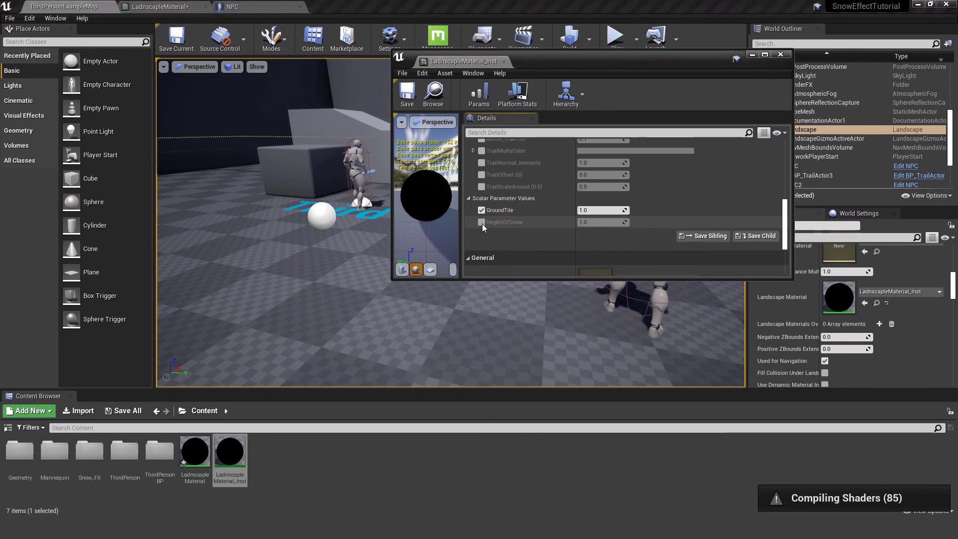
{"action": "left_click", "coordinate": [482, 223]}
{"action": "left_click_drag", "start_coordinate": [573, 62], "coordinate": [685, 30]}
{"action": "left_click", "coordinate": [742, 192]}
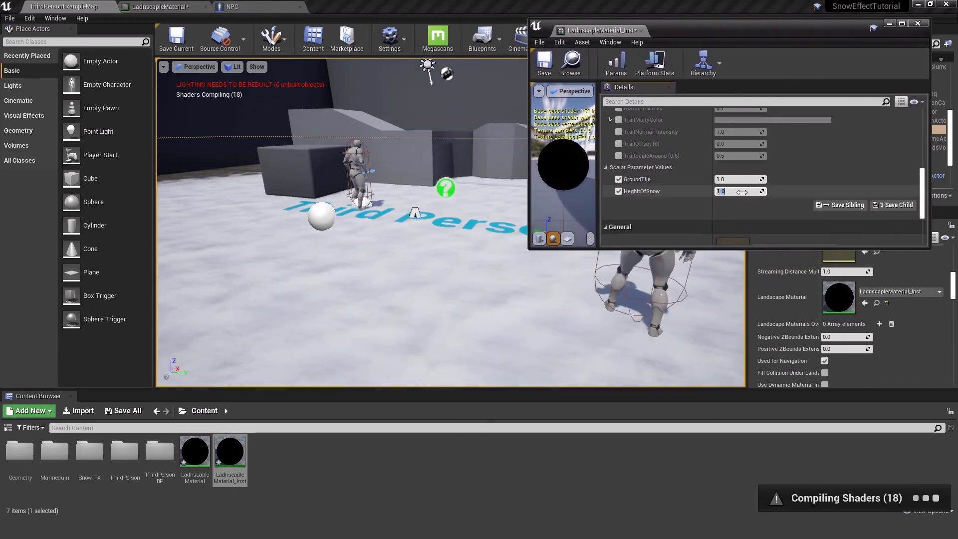
{"action": "type", "text": "20"}
{"action": "key", "text": "Return"}
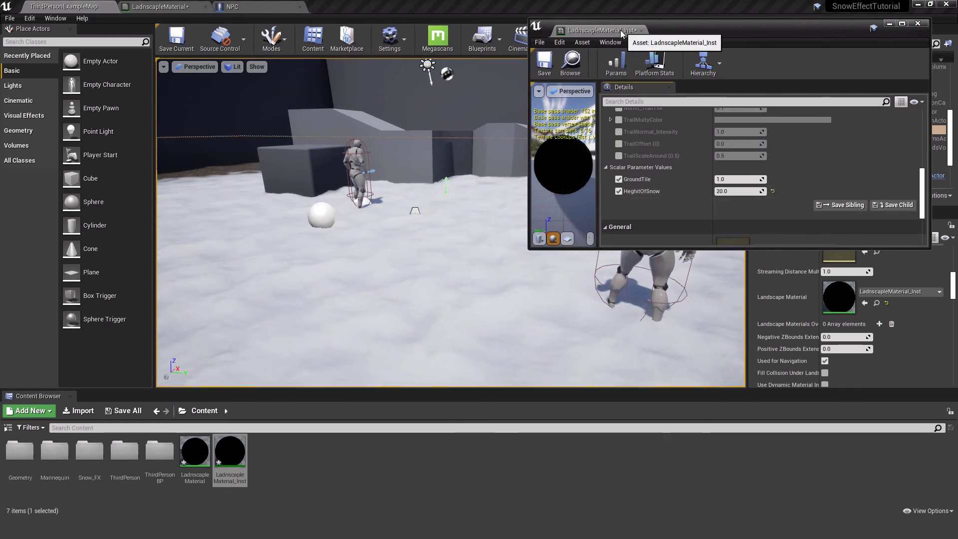
{"action": "left_click_drag", "start_coordinate": [622, 34], "coordinate": [466, 4]}
{"action": "left_click", "coordinate": [100, 6]}
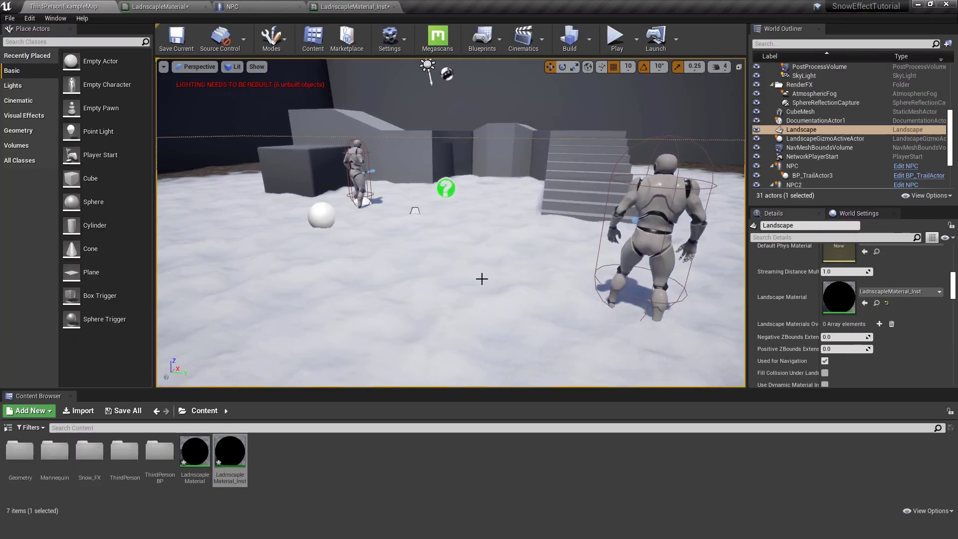
Step: Play-test the level by running the character around the raised snow to check its footprints, and end the session
{"action": "left_click", "coordinate": [615, 39]}
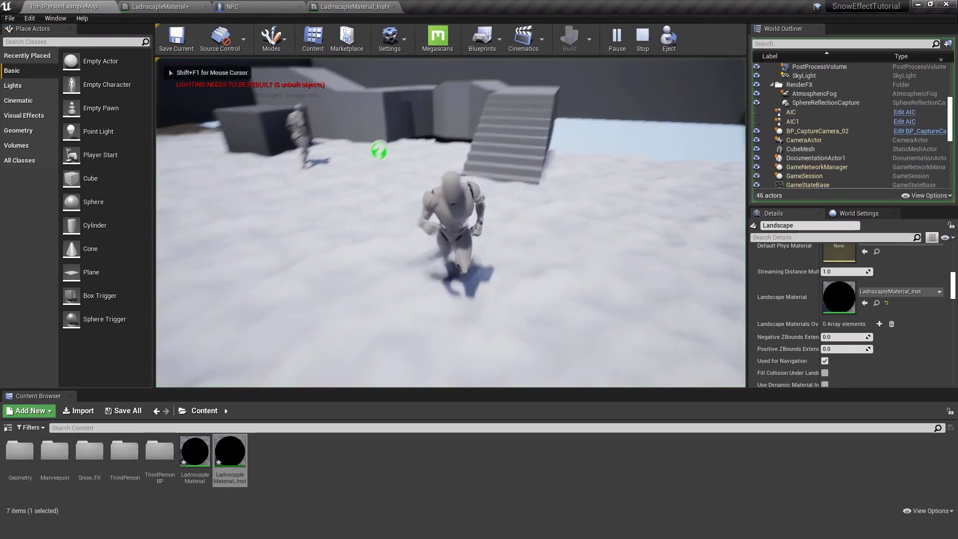
{"action": "key", "text": "s"}
{"action": "key", "text": "d"}
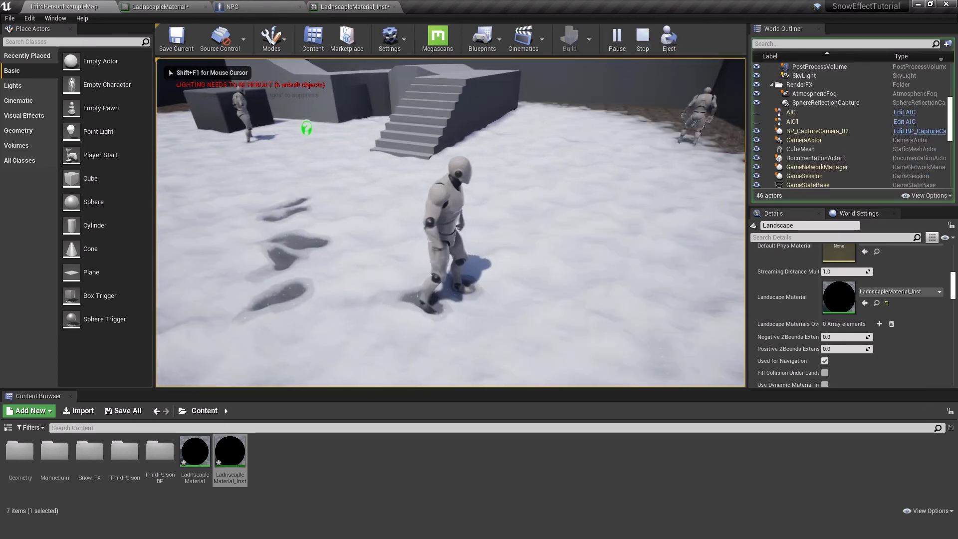
{"action": "key", "text": "w"}
{"action": "key", "text": "d"}
{"action": "key", "text": "a"}
{"action": "key", "text": "s"}
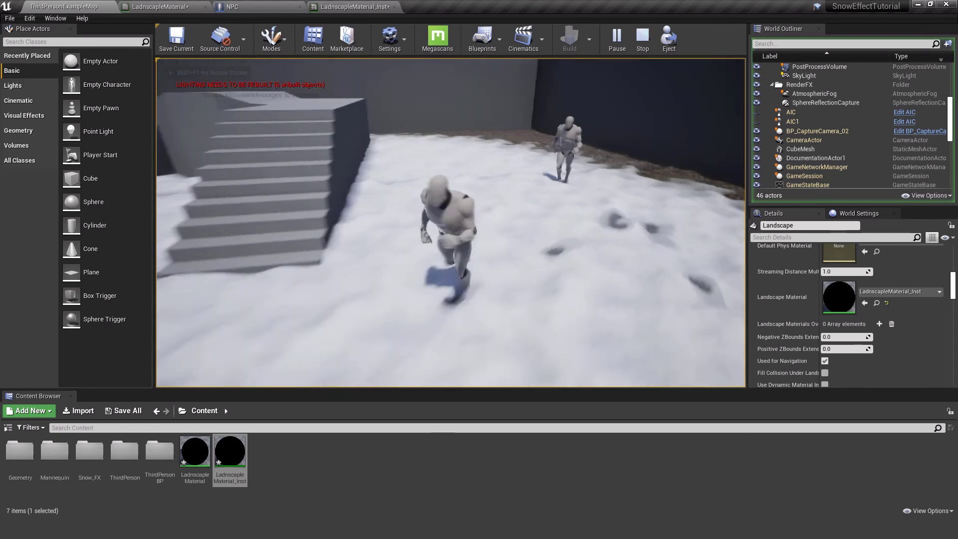
{"action": "key", "text": "a"}
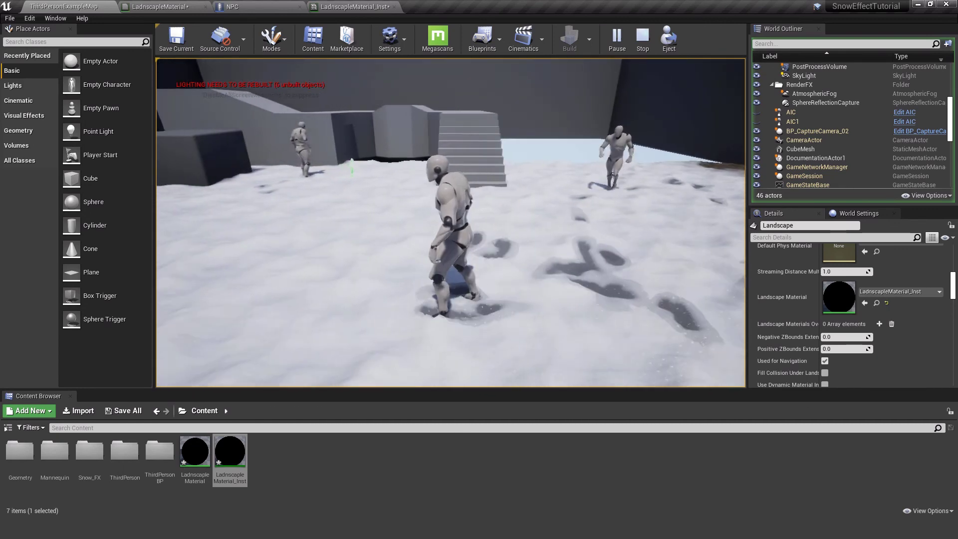
{"action": "key", "text": "s"}
{"action": "key", "text": "Escape"}
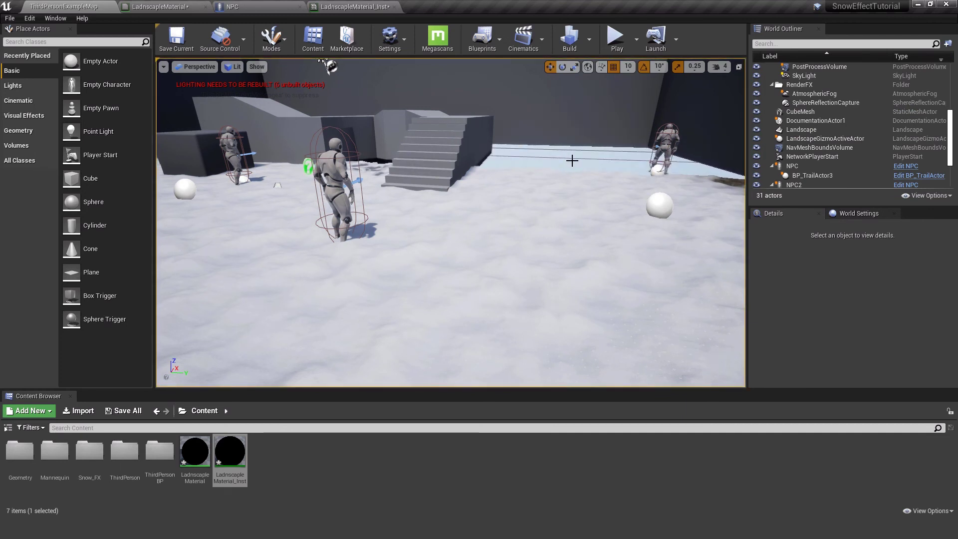
Step: Set the Landscape actor's Positive ZBounds Extension to 20
{"action": "left_click", "coordinate": [807, 130]}
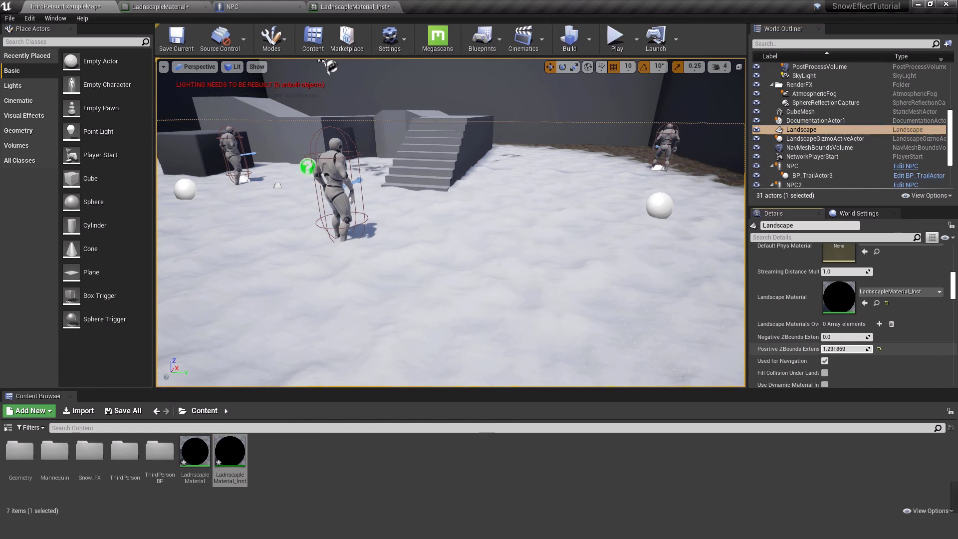
{"action": "left_click_drag", "start_coordinate": [845, 349], "coordinate": [837, 339]}
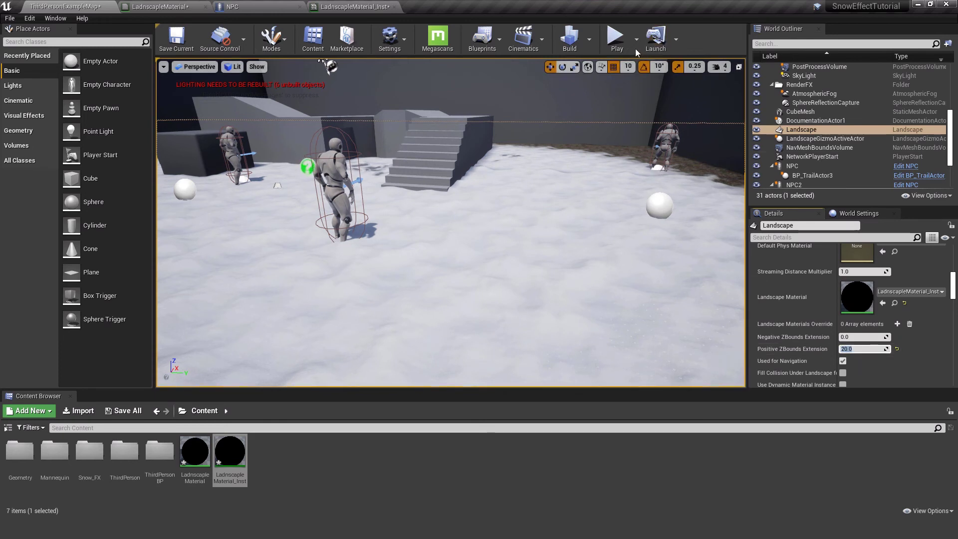
Step: Play-test the snow with the extended Z bounds, comparing the trails of the player and the NPC, and end the session
{"action": "left_click", "coordinate": [617, 39]}
{"action": "key", "text": "w"}
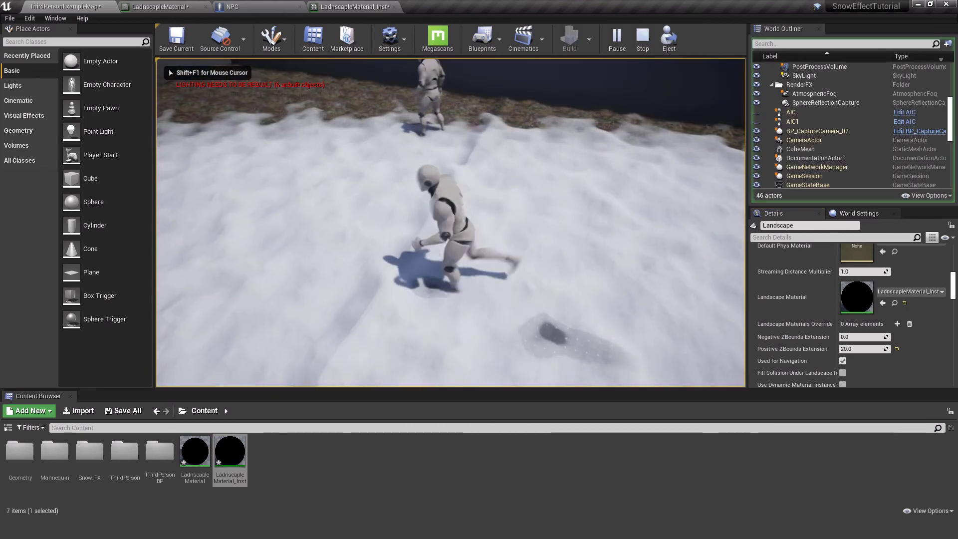
{"action": "key", "text": "a"}
{"action": "key", "text": "s"}
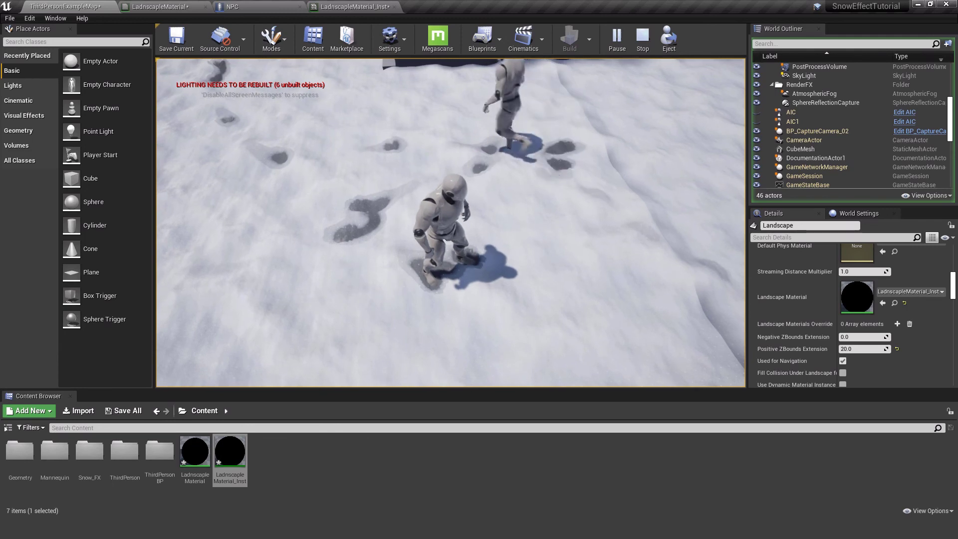
{"action": "key", "text": "a"}
{"action": "key", "text": "w"}
{"action": "key", "text": "a"}
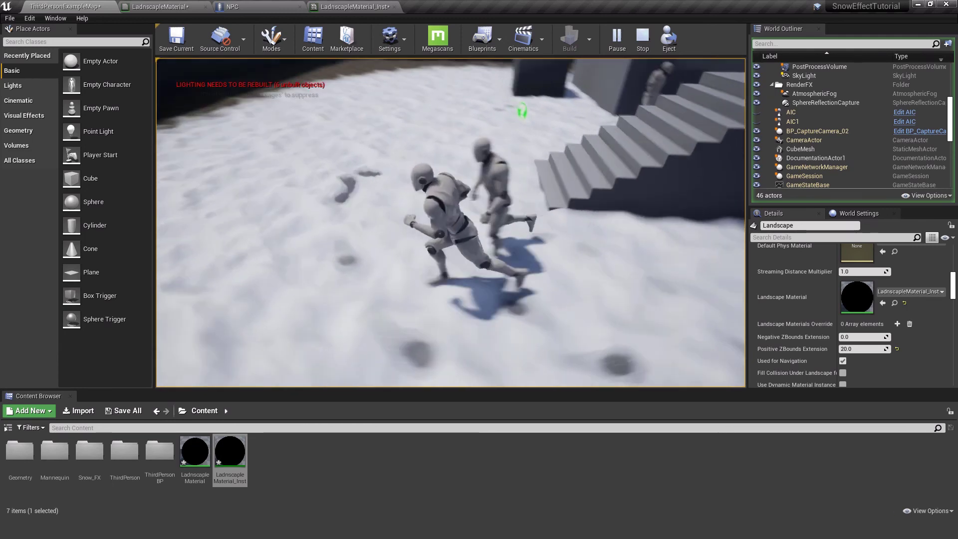
{"action": "key", "text": "s"}
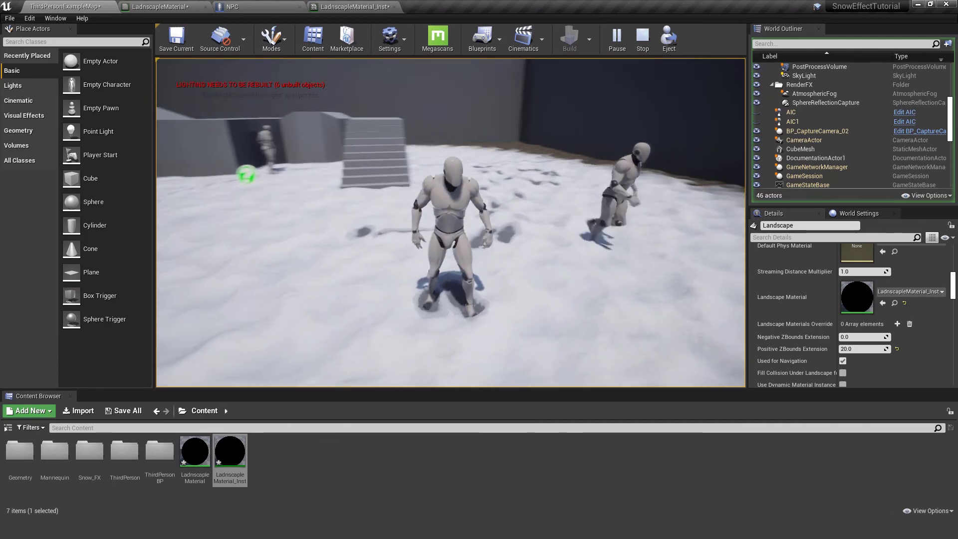
{"action": "key", "text": "s"}
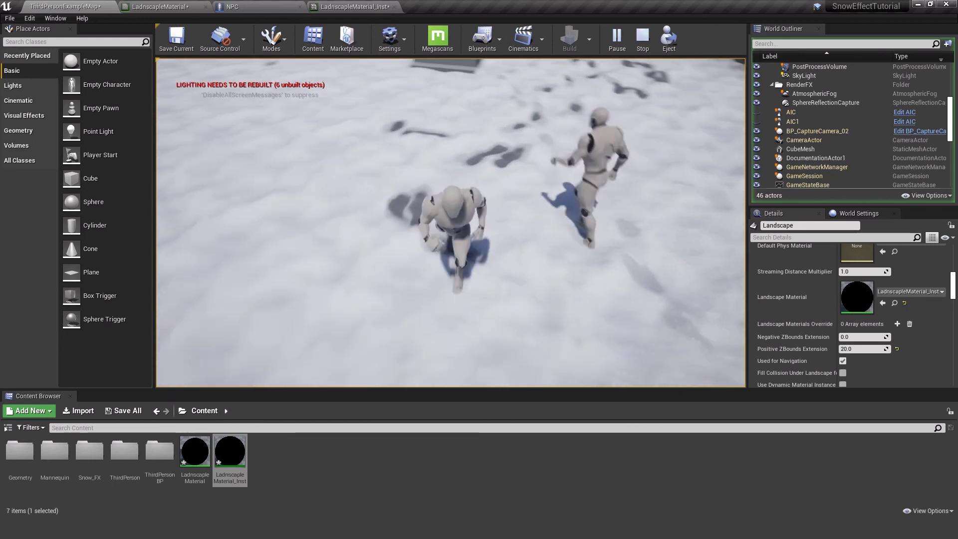
{"action": "key", "text": "s"}
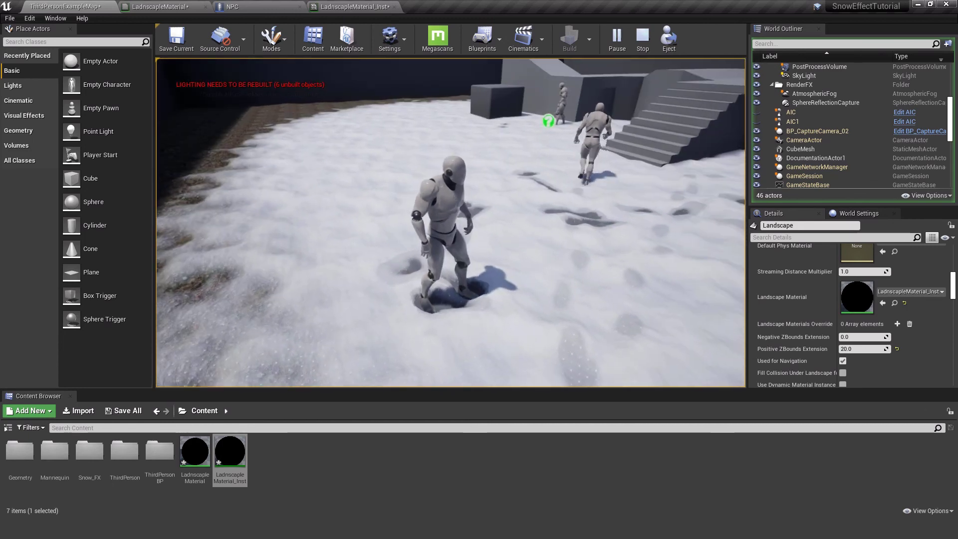
{"action": "key", "text": "w"}
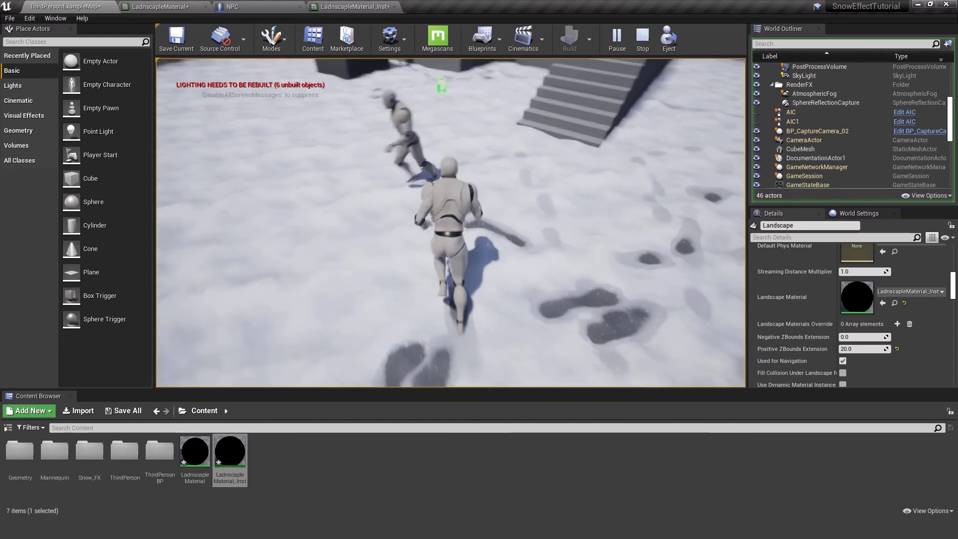
{"action": "key", "text": "Escape"}
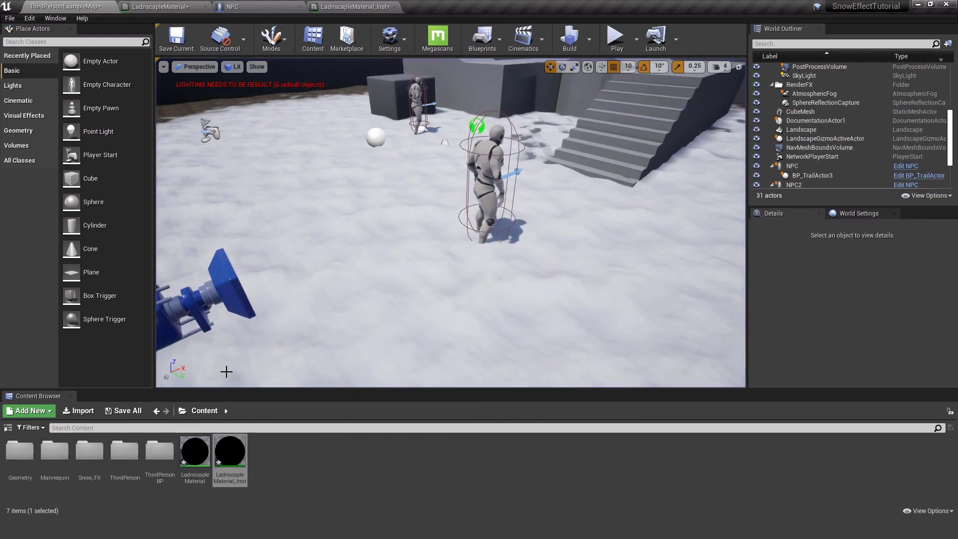
Step: Open MPC_RenderTargetData from Snow_FX/Materials/MaterialParameterCollection and expand the MultiplyBlurTexture (Around) scalar parameter
{"action": "double_click", "coordinate": [91, 459]}
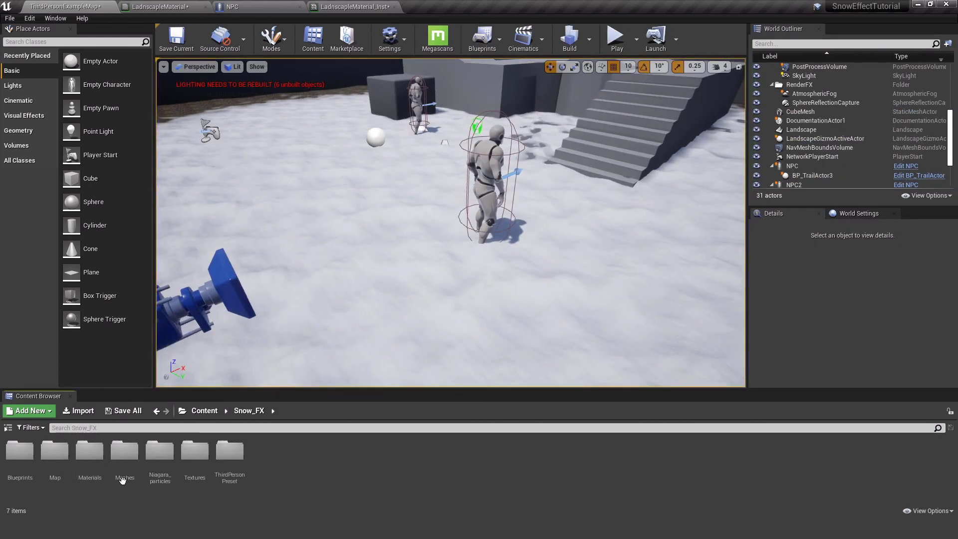
{"action": "double_click", "coordinate": [88, 451]}
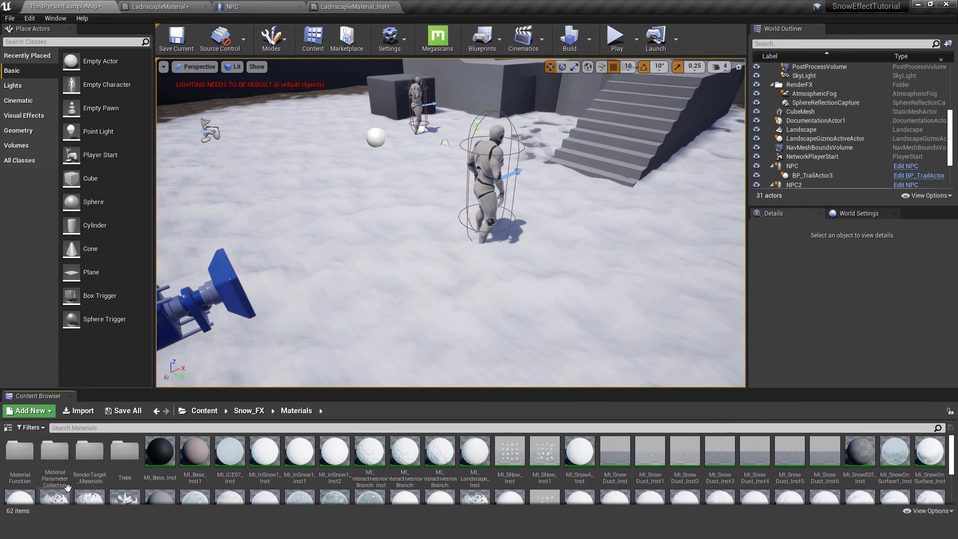
{"action": "double_click", "coordinate": [55, 452]}
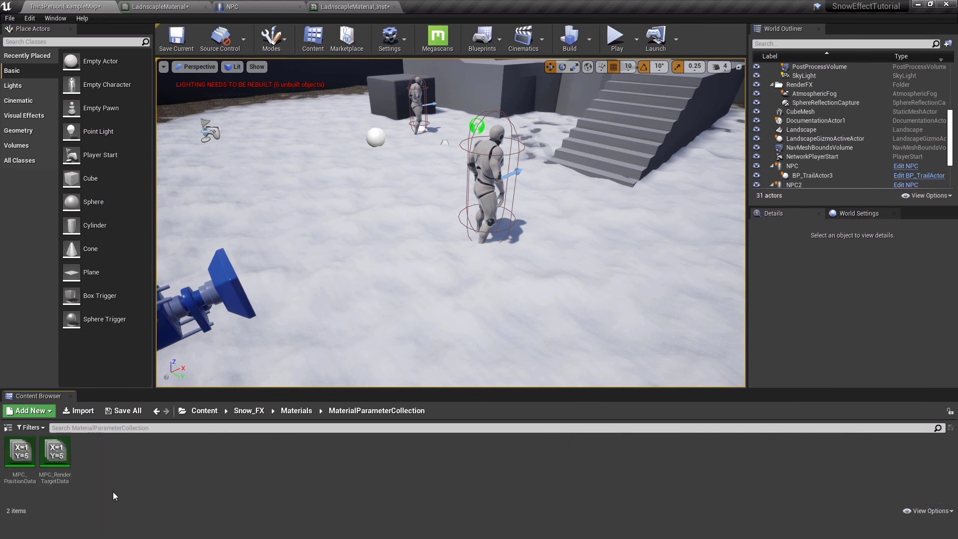
{"action": "double_click", "coordinate": [62, 457]}
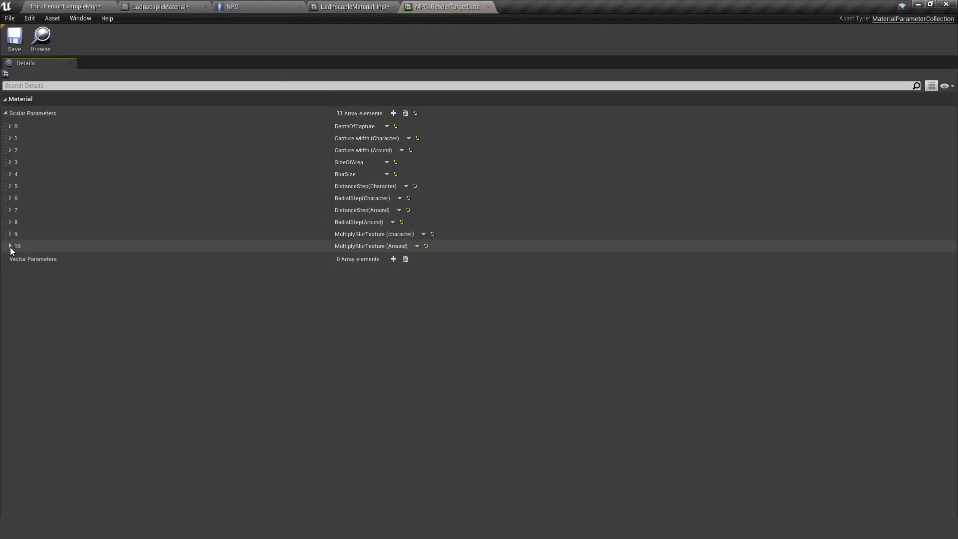
{"action": "left_click", "coordinate": [10, 246]}
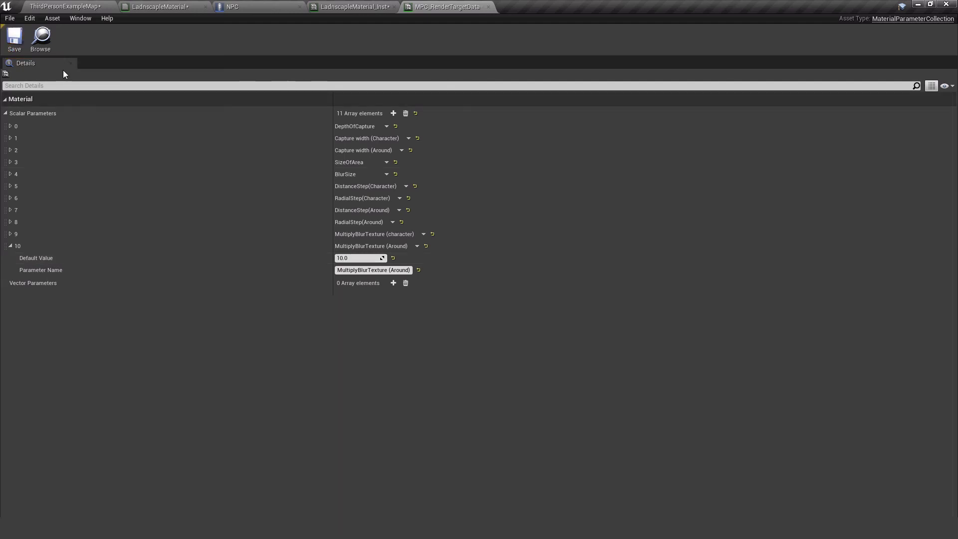
Step: Play-test the level while following the NPC to examine its footprints, recheck MultiplyBlurTexture (Around) in MPC_RenderTargetData and return to the level
{"action": "left_click", "coordinate": [78, 7]}
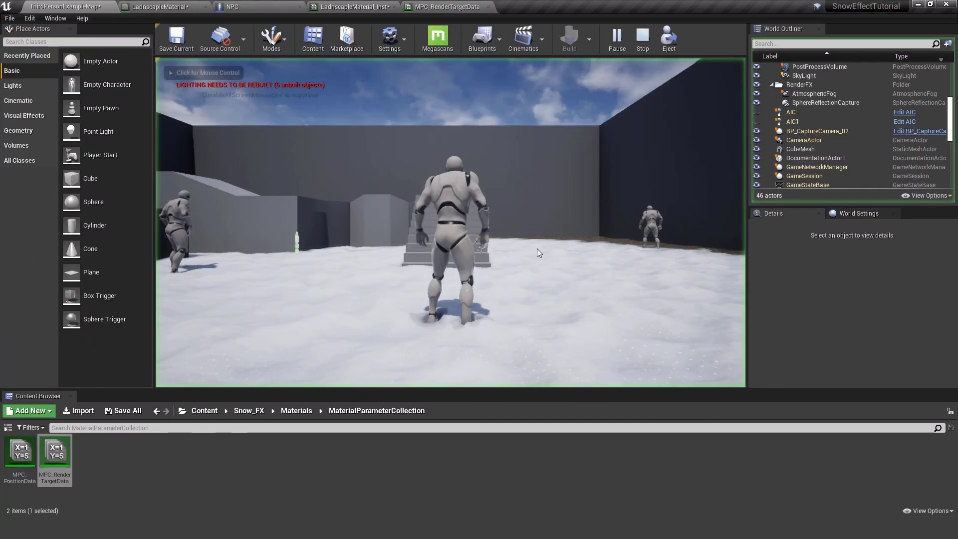
{"action": "key", "text": "w"}
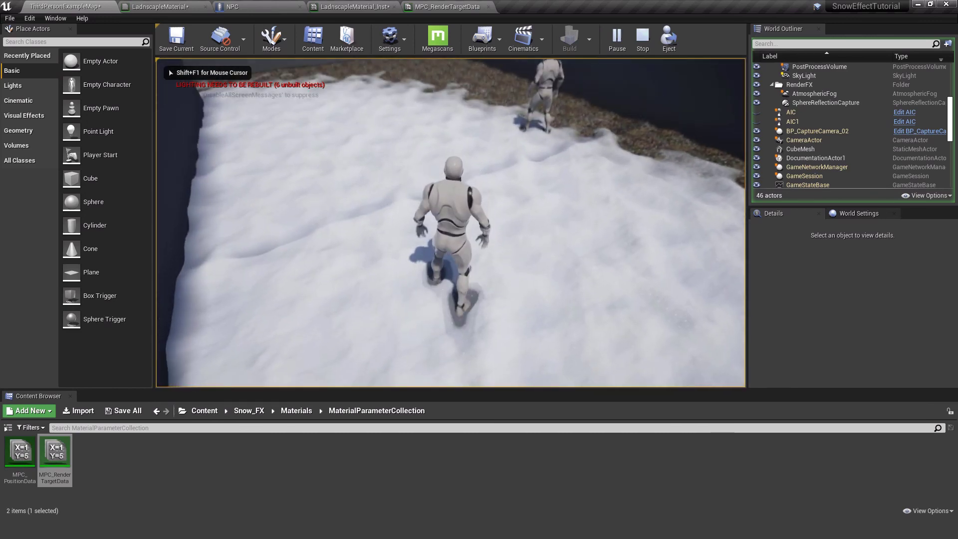
{"action": "key", "text": "w"}
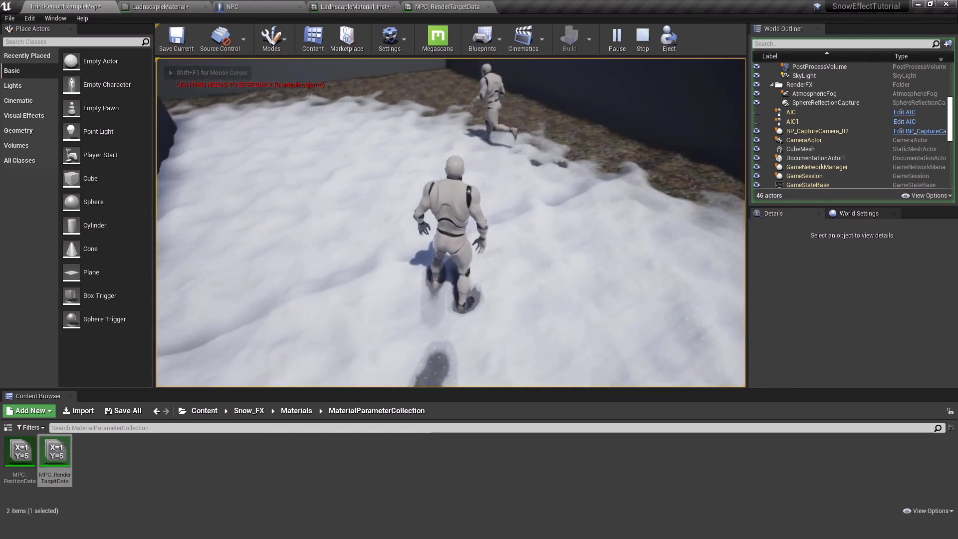
{"action": "key", "text": "w"}
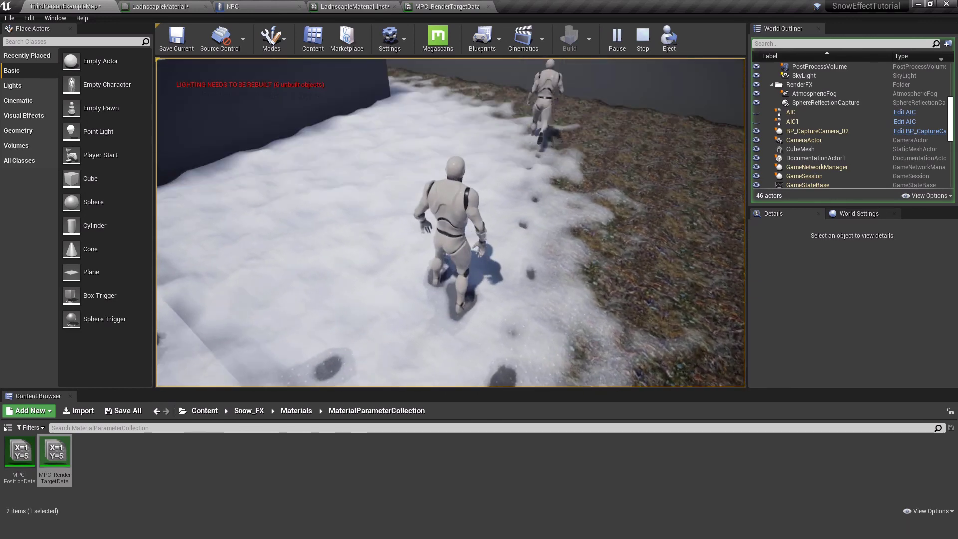
{"action": "key", "text": "w"}
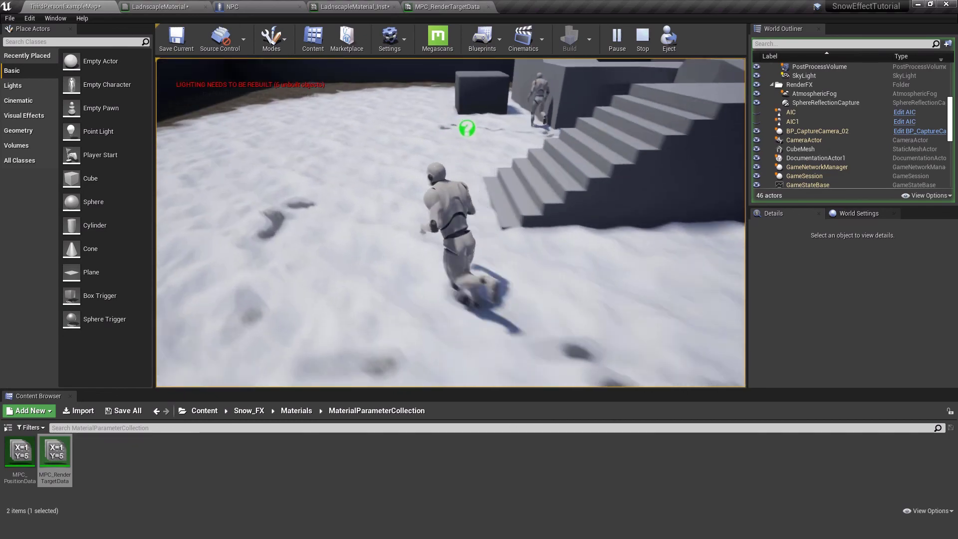
{"action": "key", "text": "w"}
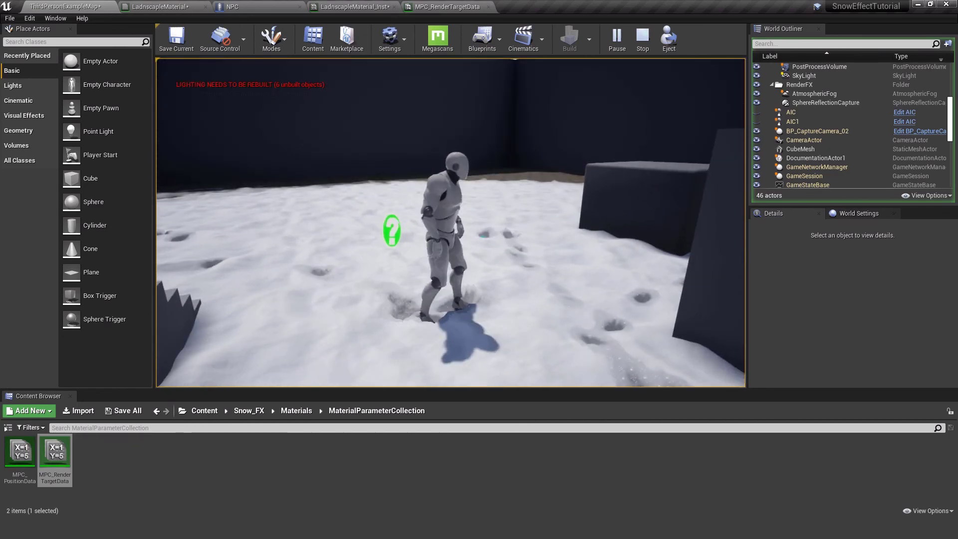
{"action": "key", "text": "w"}
{"action": "key", "text": "Escape"}
{"action": "left_click", "coordinate": [461, 7]}
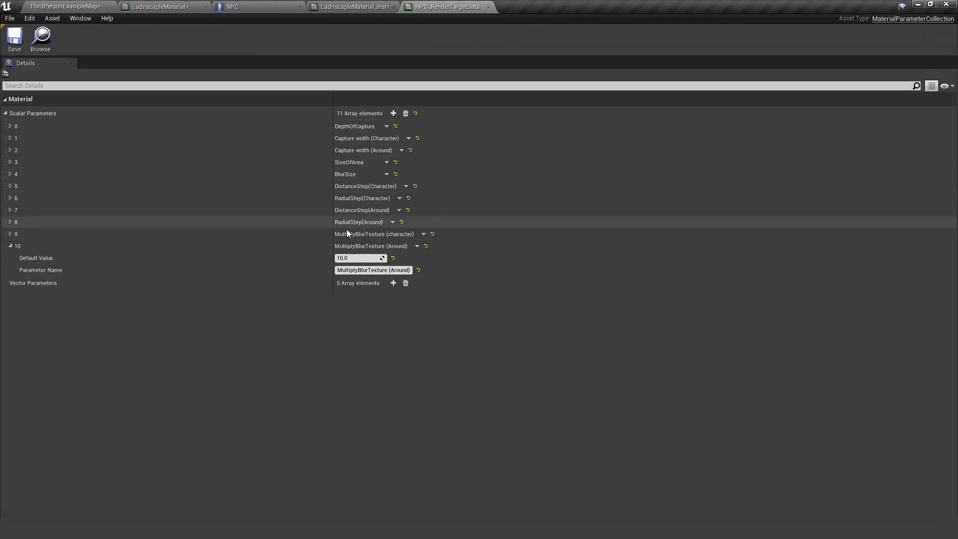
{"action": "left_click", "coordinate": [75, 6]}
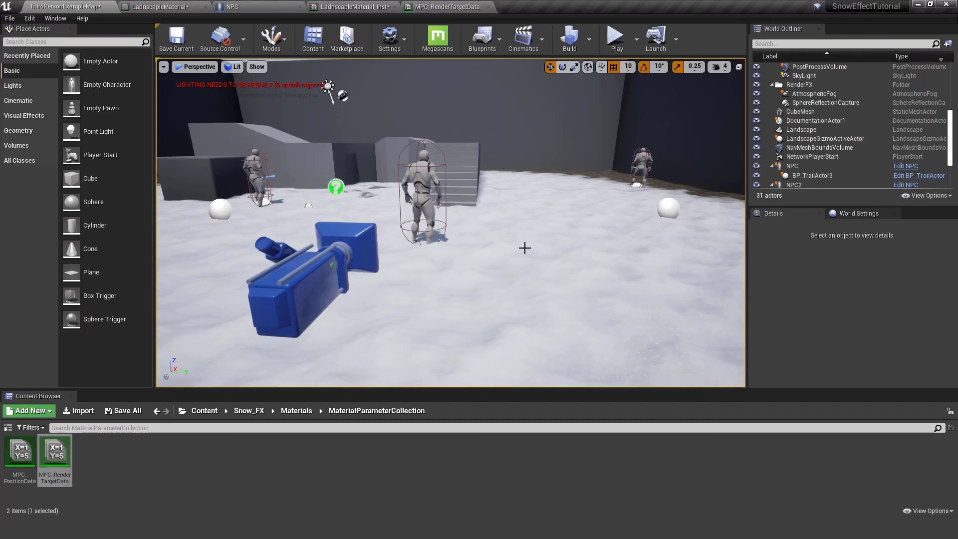